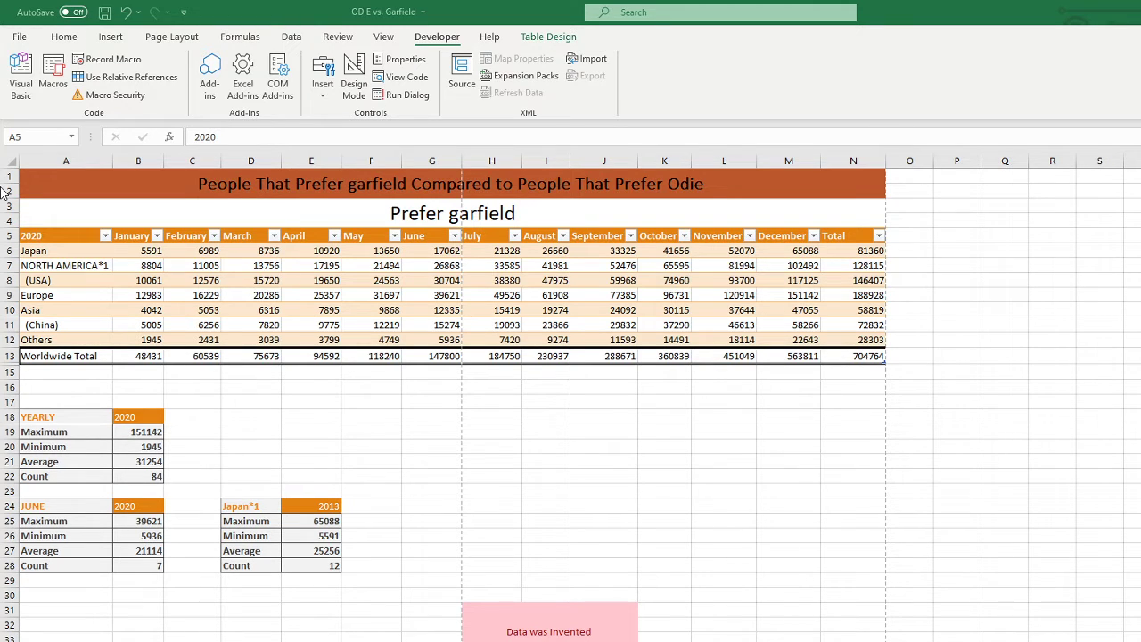
# - Look over the font settings and font color choices for the "Prefer garfield" heading
pyautogui.hotkey('ctrl', 'a')
pyautogui.click(64, 37)
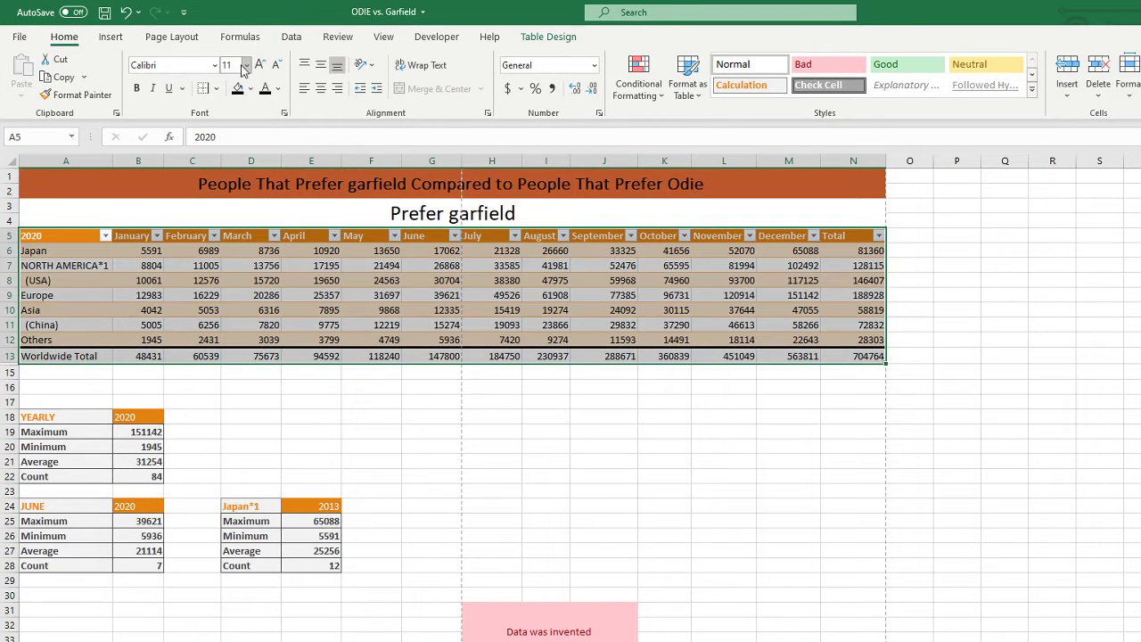
pyautogui.click(511, 213)
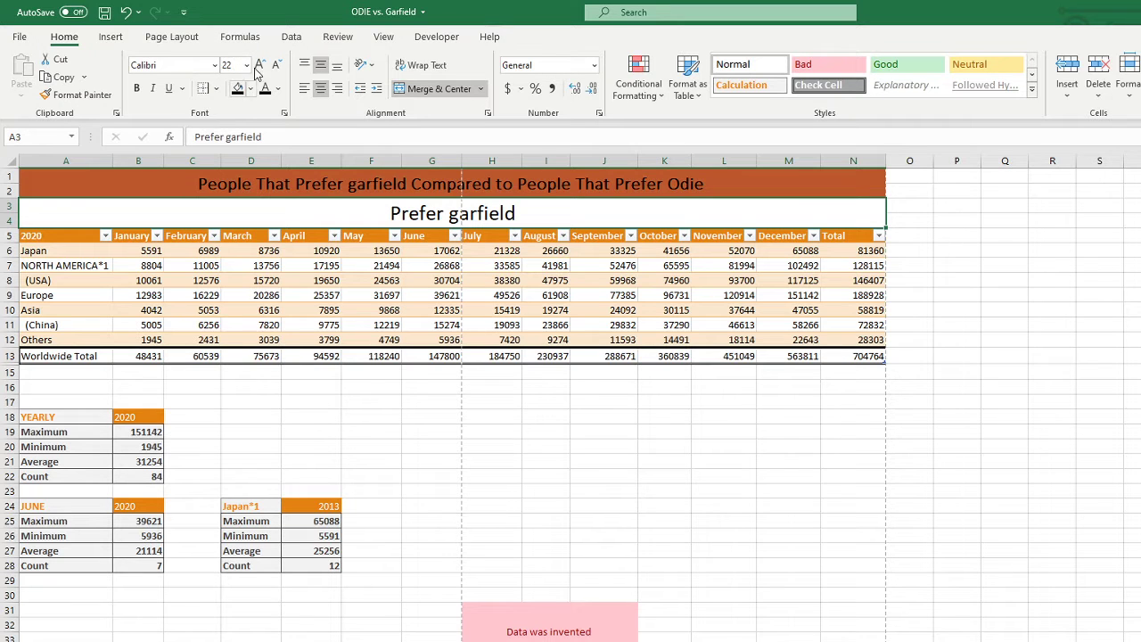
pyautogui.doubleClick(530, 214)
pyautogui.click(891, 423)
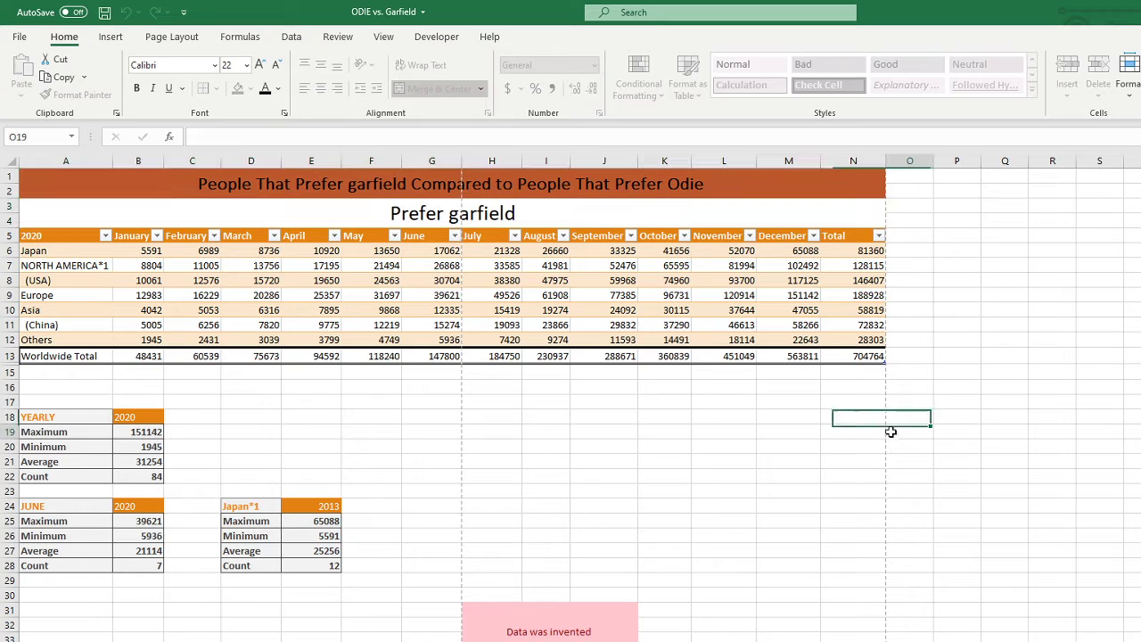
pyautogui.click(570, 217)
pyautogui.click(277, 89)
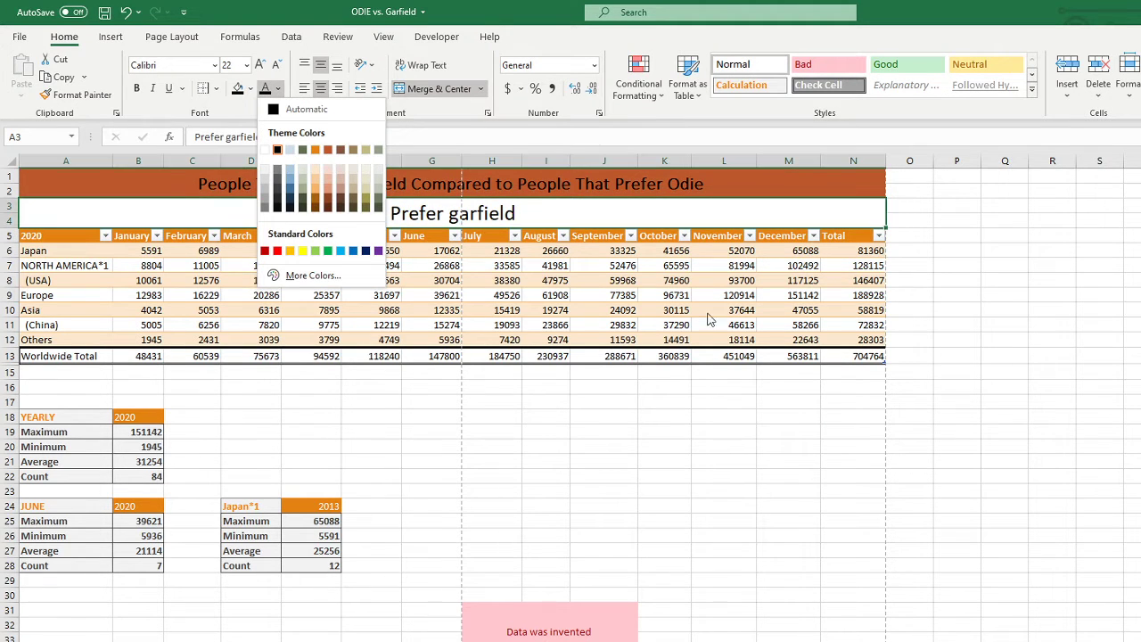
pyautogui.click(709, 319)
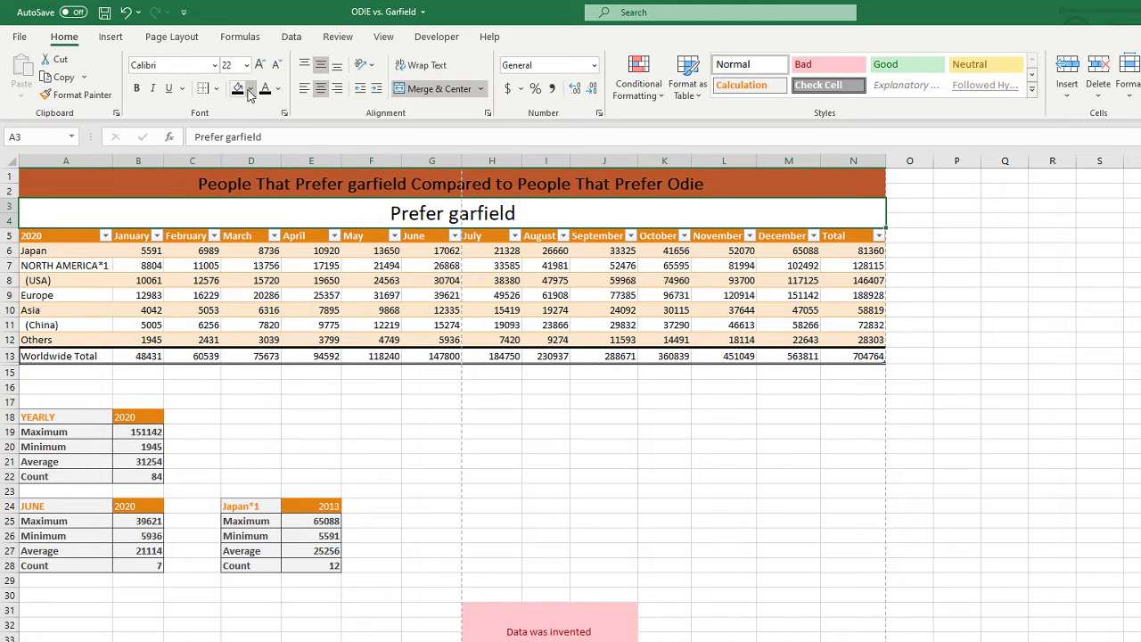
# - Preview other fill colors for the main title in A1 and apply the dark orange theme color
pyautogui.click(703, 184)
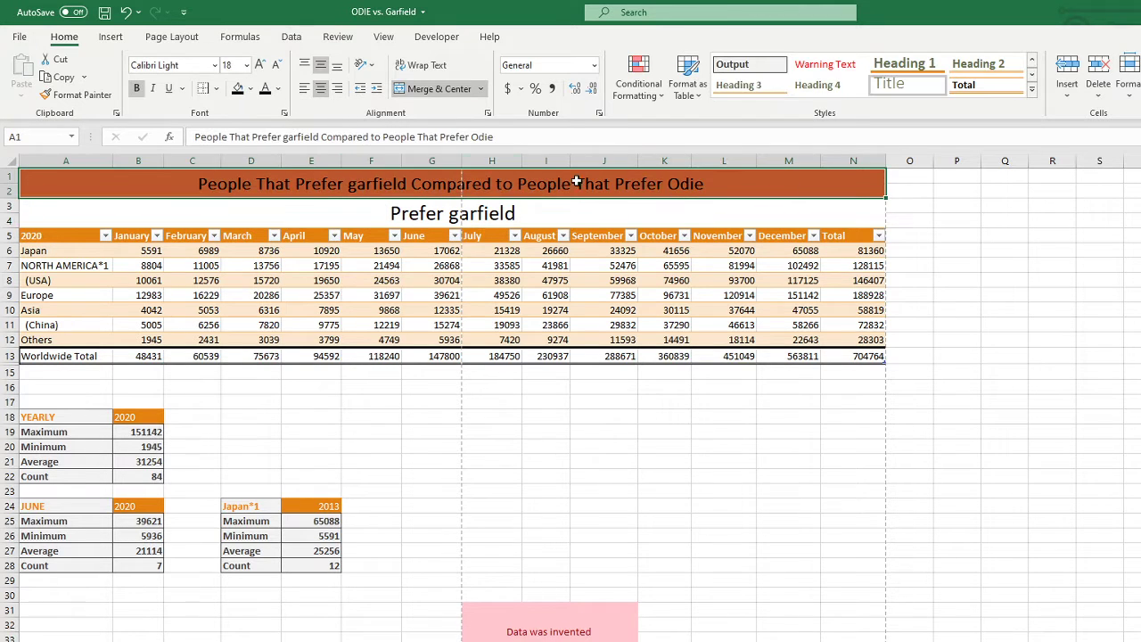
pyautogui.click(250, 89)
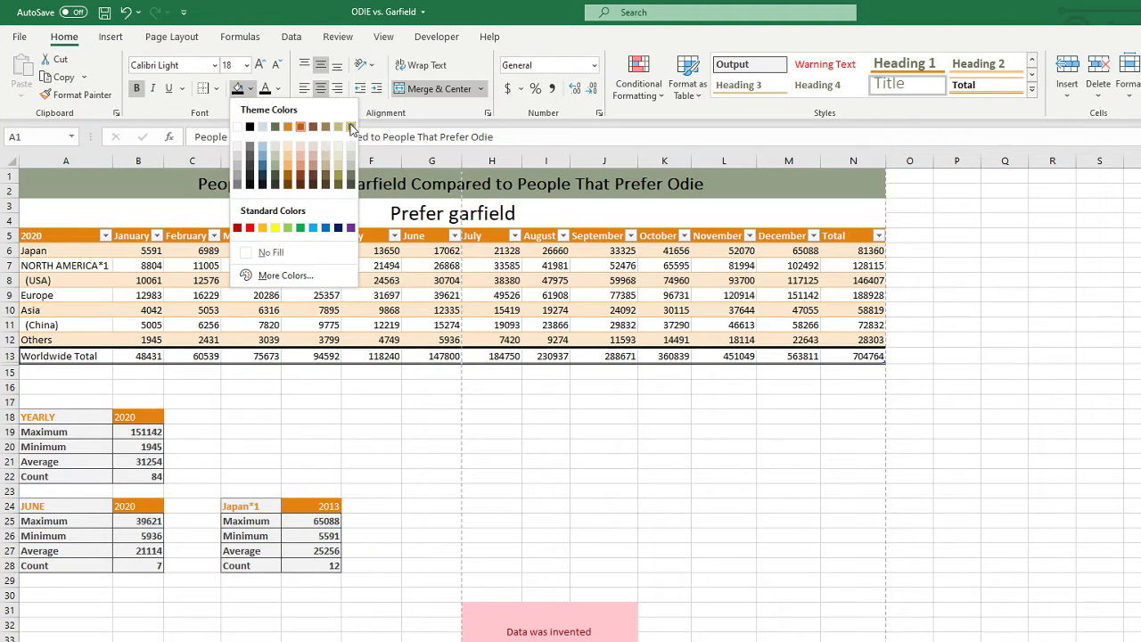
pyautogui.click(303, 131)
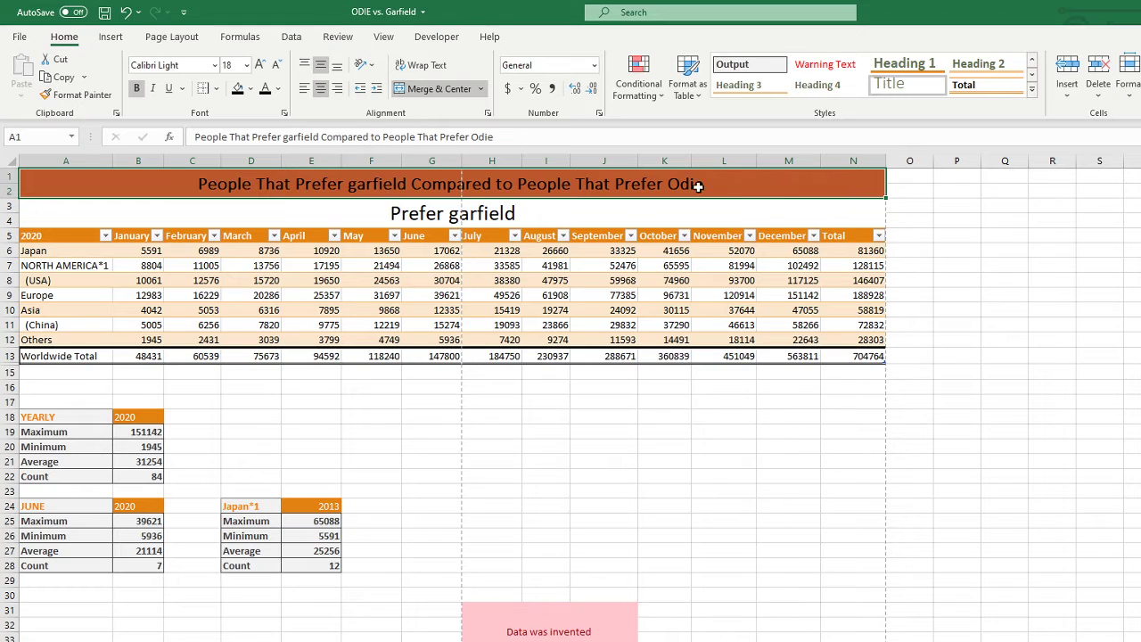
pyautogui.click(691, 214)
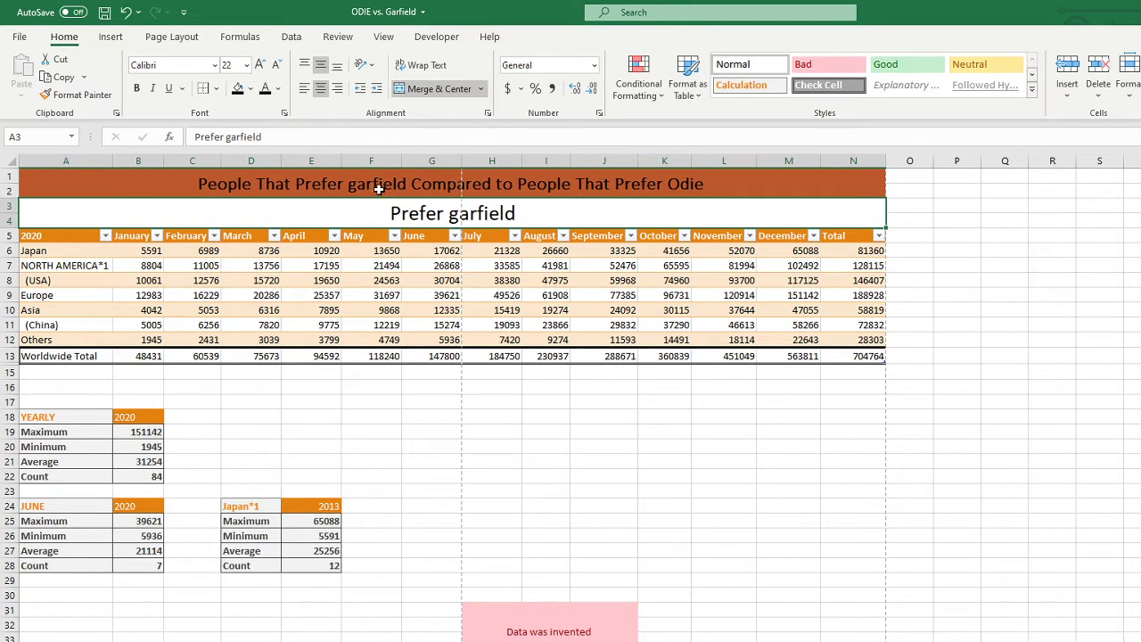
pyautogui.click(969, 428)
pyautogui.moveTo(911, 191); pyautogui.dragTo(918, 222)
pyautogui.moveTo(902, 491); pyautogui.dragTo(862, 489)
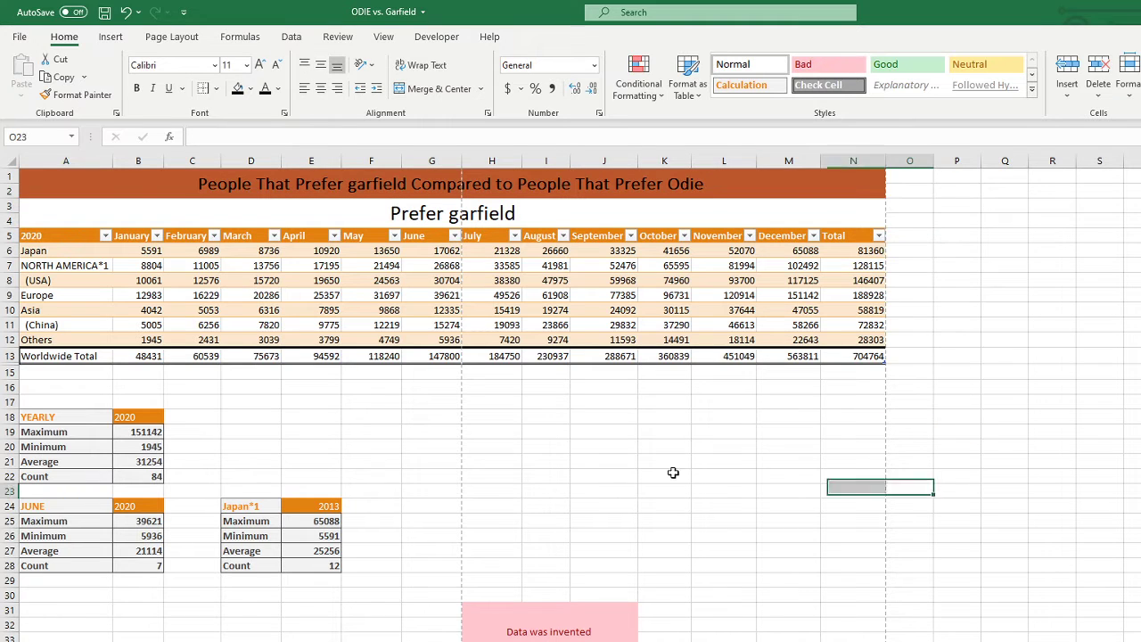
pyautogui.click(605, 446)
pyautogui.moveTo(907, 460); pyautogui.dragTo(900, 447)
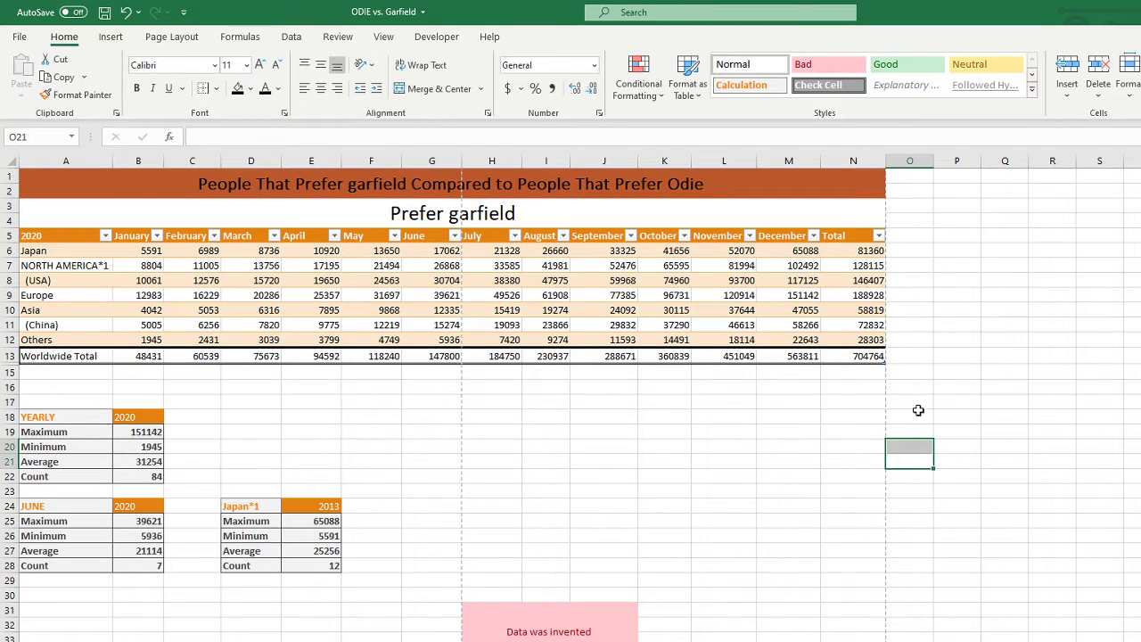
# - Add a bottom border to the empty cell O17
pyautogui.click(918, 403)
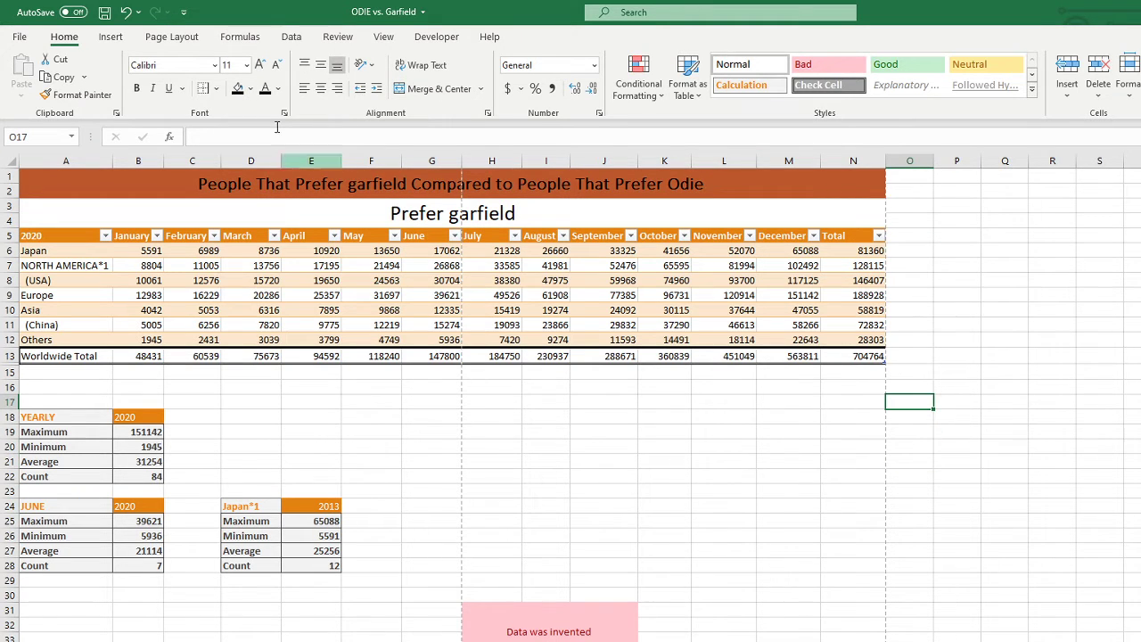
pyautogui.click(216, 89)
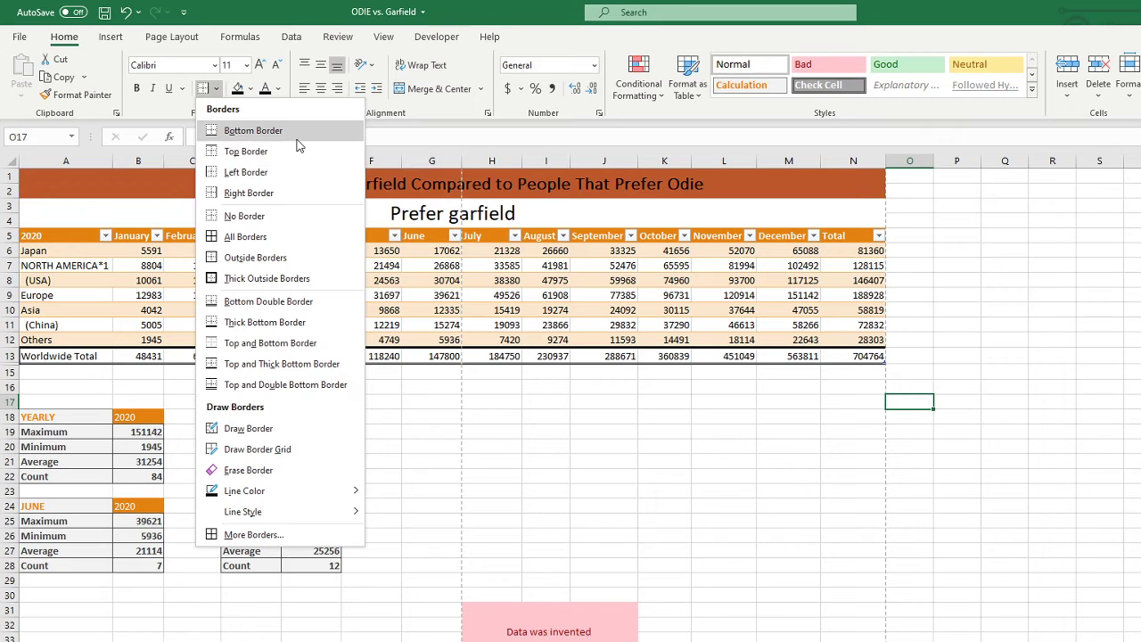
pyautogui.click(253, 130)
pyautogui.click(955, 393)
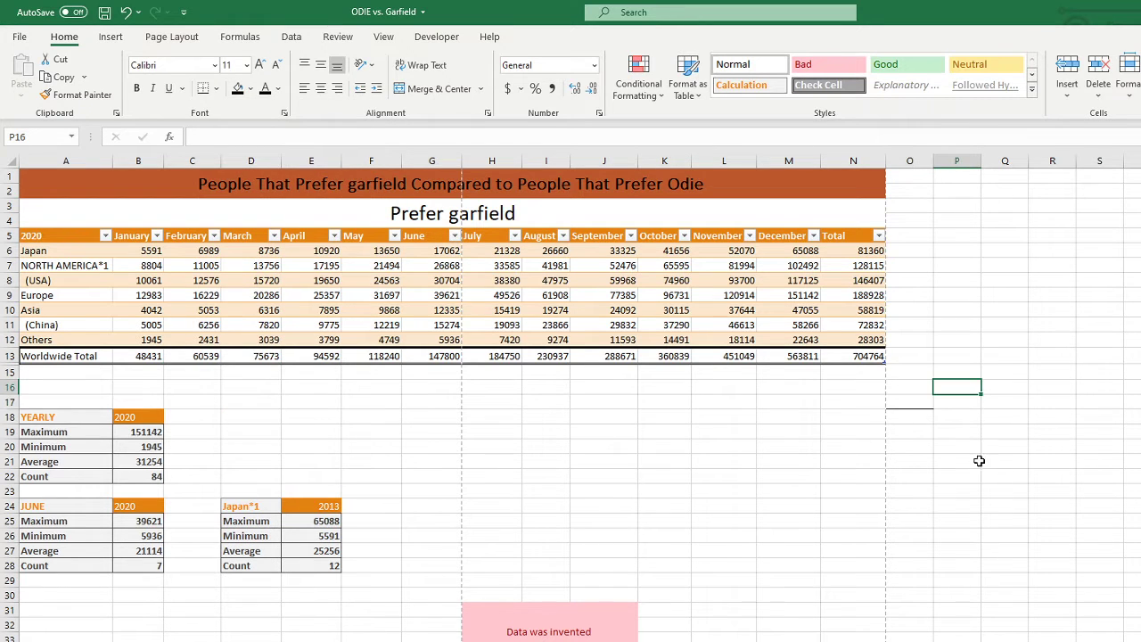
pyautogui.click(955, 450)
pyautogui.click(909, 401)
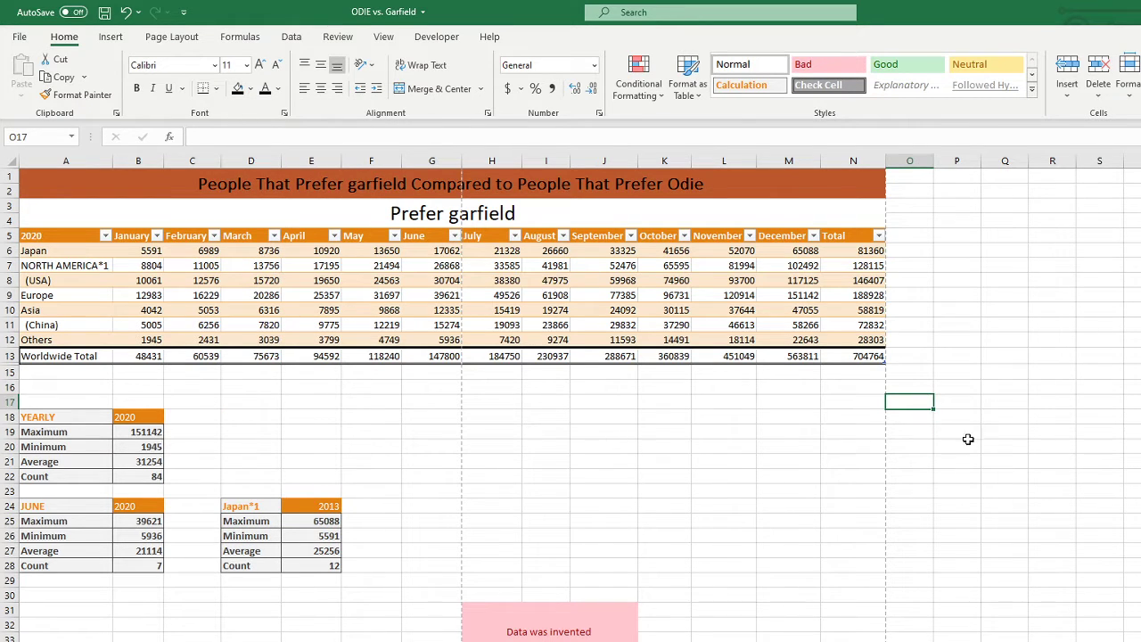
# - Add a right border to the empty block of cells beside the table, starting at P6 and extending down to row 26
pyautogui.moveTo(972, 252); pyautogui.dragTo(1127, 535)
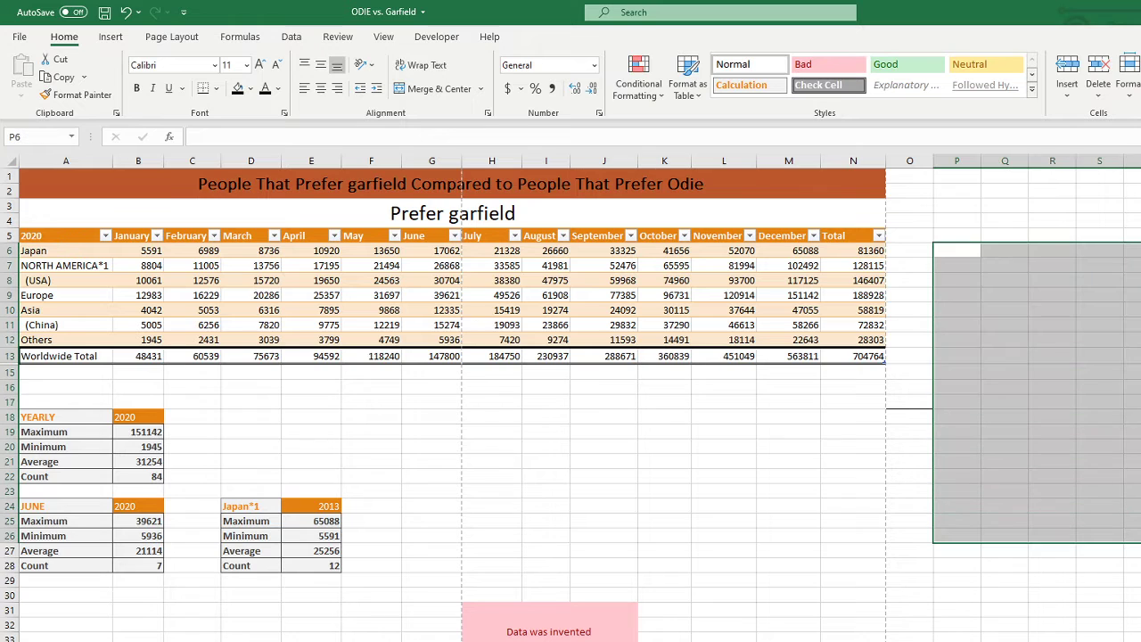
pyautogui.click(215, 88)
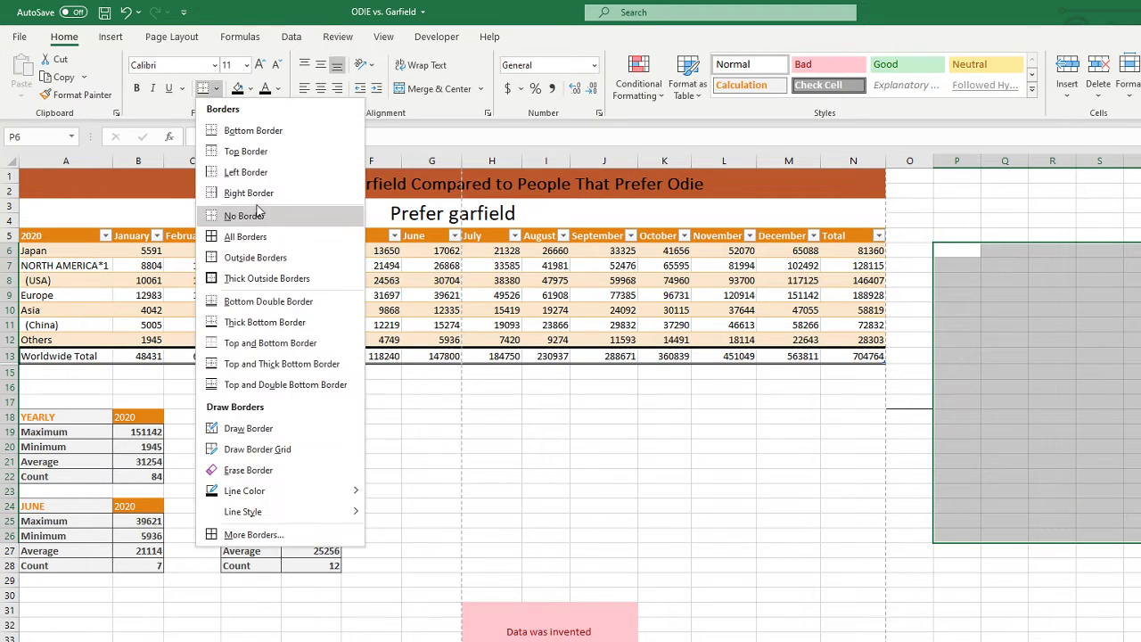
pyautogui.click(254, 193)
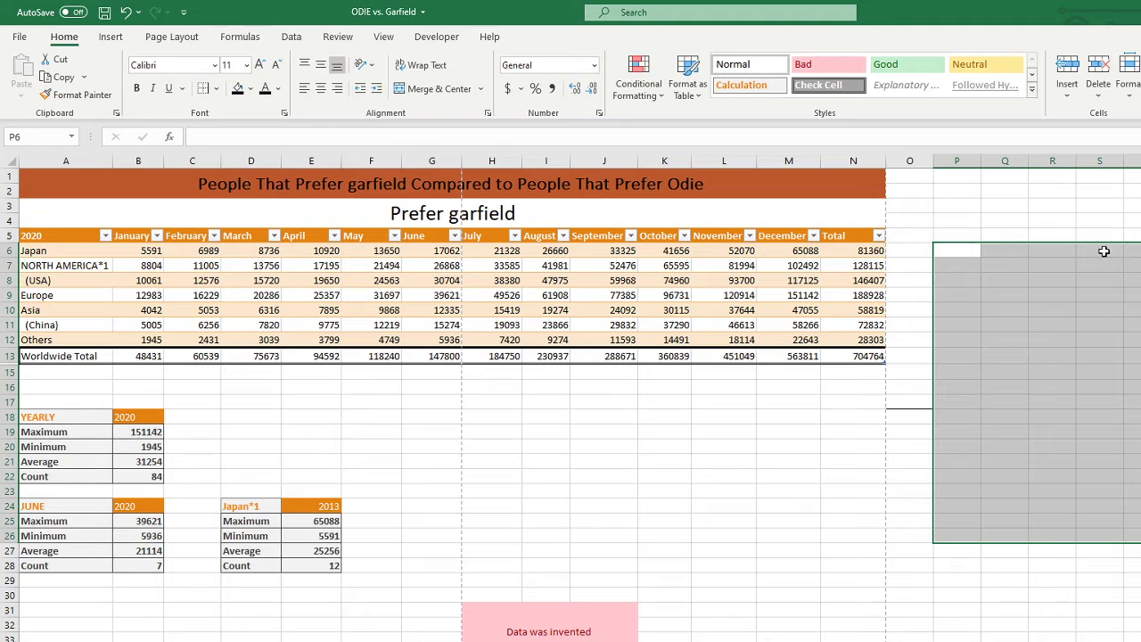
pyautogui.click(1140, 324)
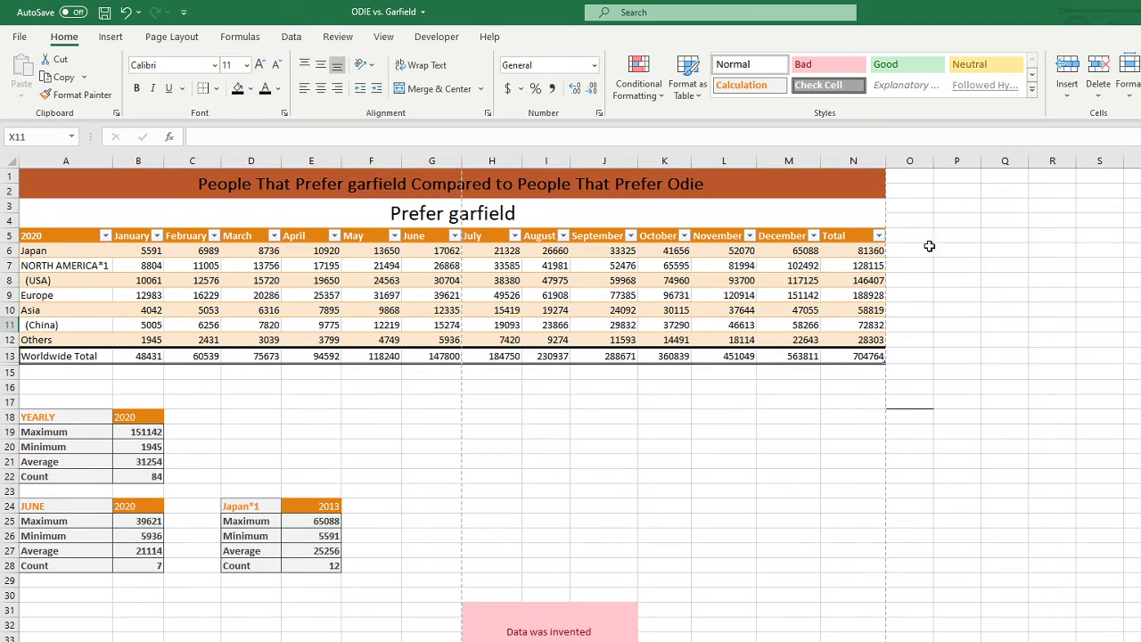
# - Undo both border changes made beside the table
pyautogui.click(127, 13)
pyautogui.click(127, 12)
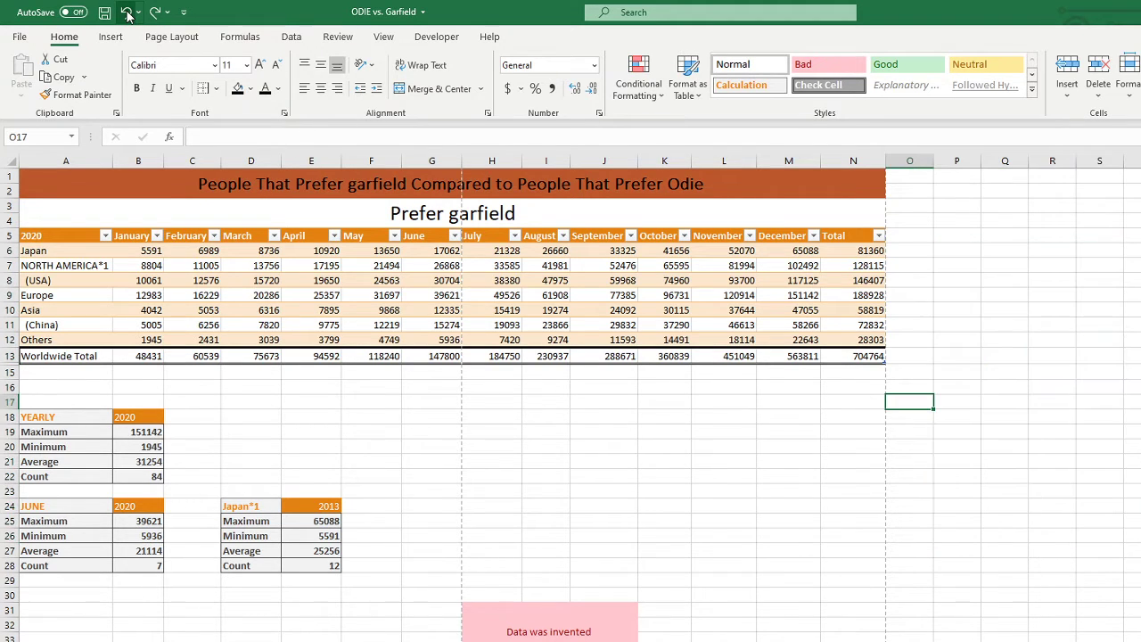
pyautogui.click(701, 525)
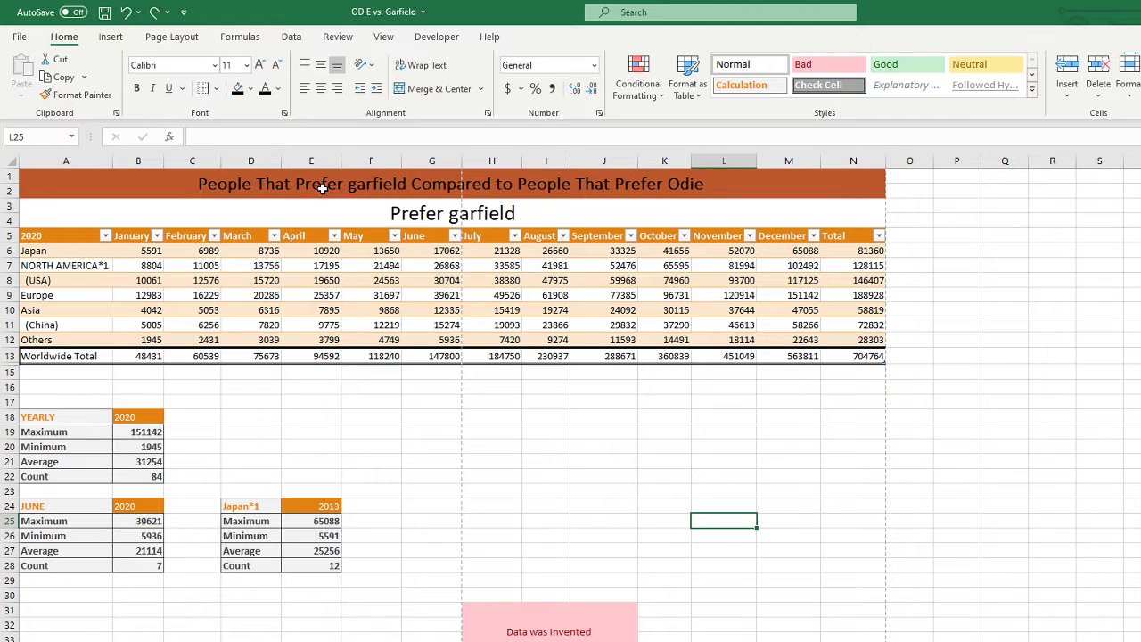
# - Examine the full border settings for cell P11 and close them without applying anything
pyautogui.click(957, 325)
pyautogui.click(215, 88)
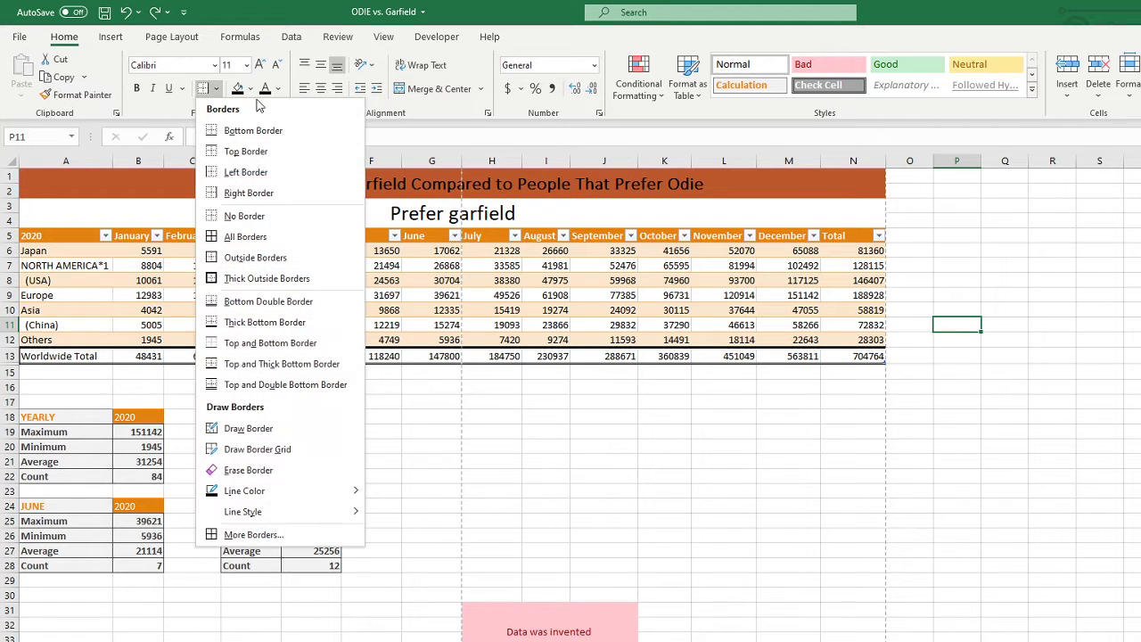
pyautogui.click(256, 535)
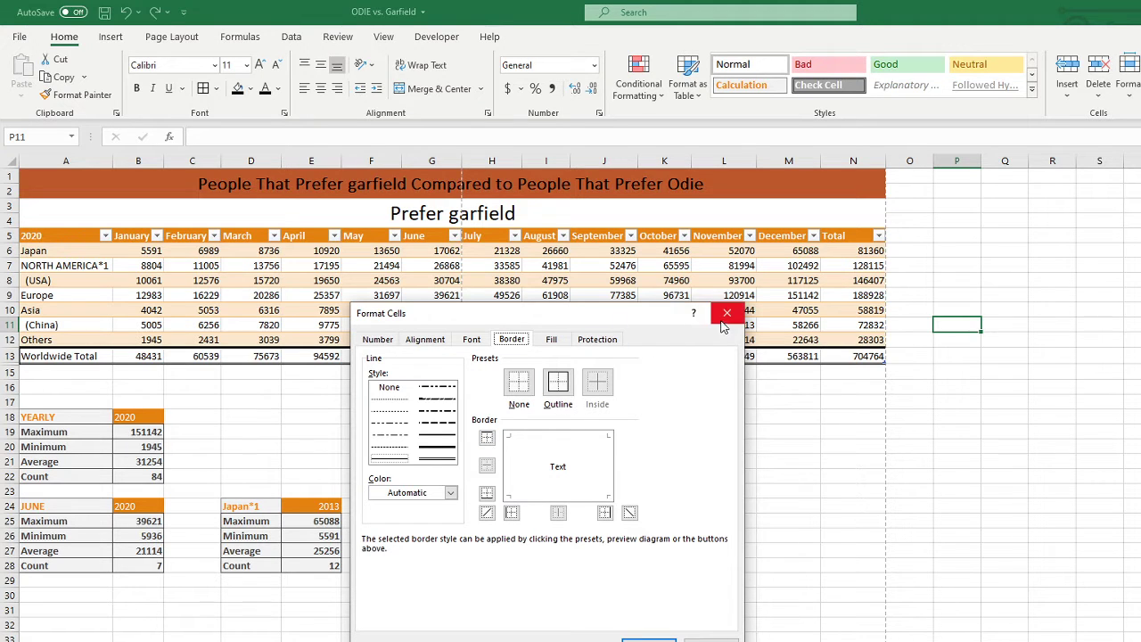
pyautogui.click(727, 314)
pyautogui.click(679, 462)
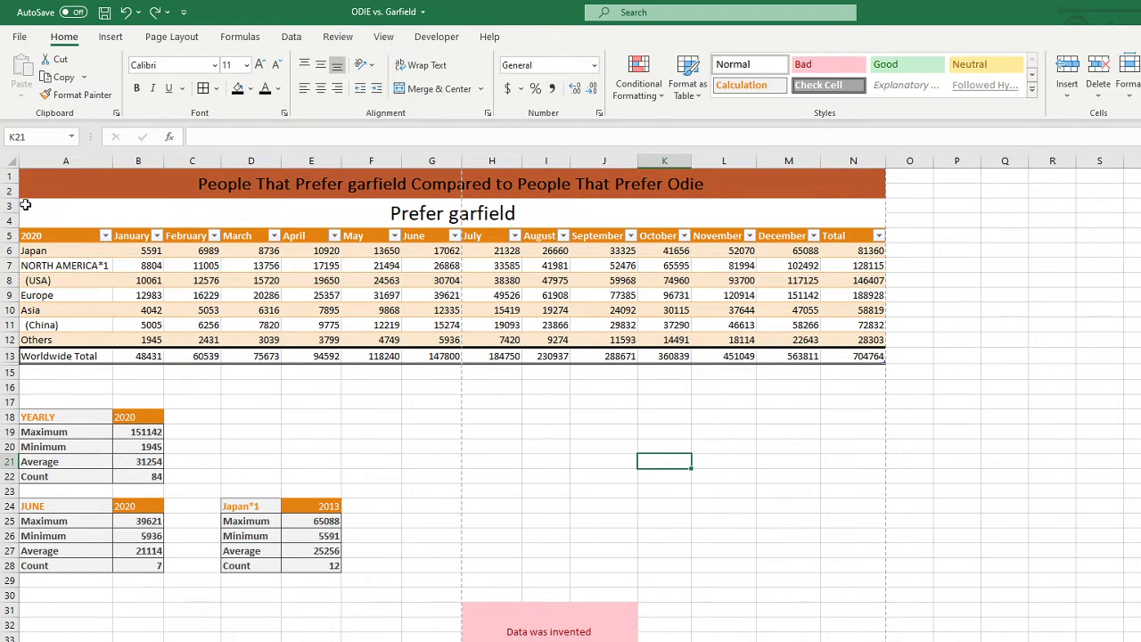
# - Unmerge the "Prefer garfield" heading cells above the table and undo that change
pyautogui.click(25, 205)
pyautogui.click(541, 491)
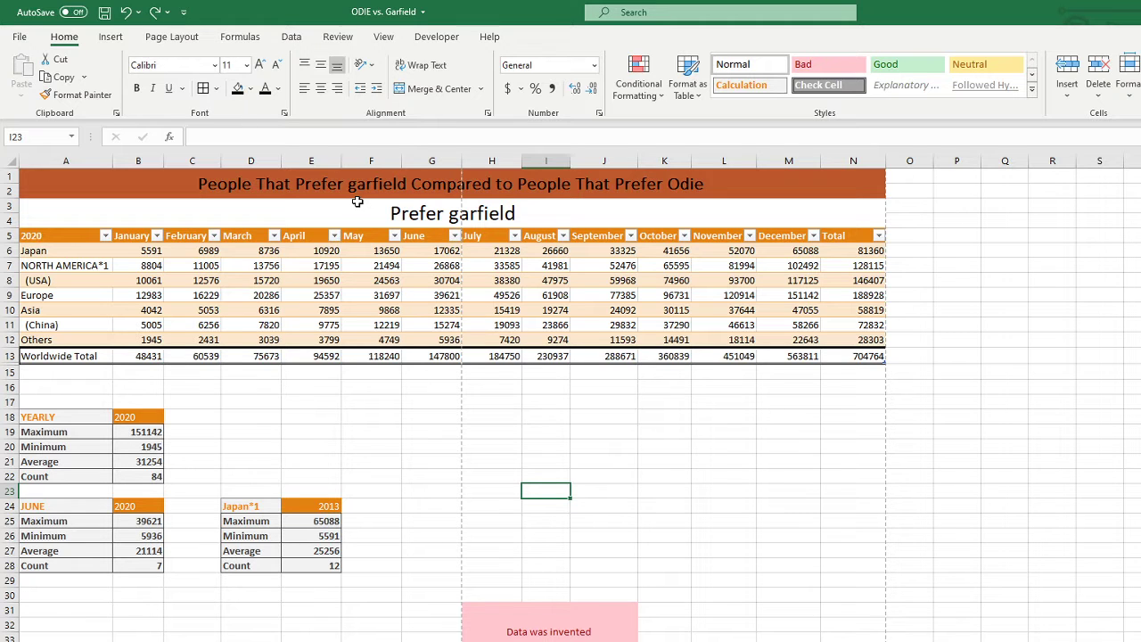
pyautogui.click(460, 209)
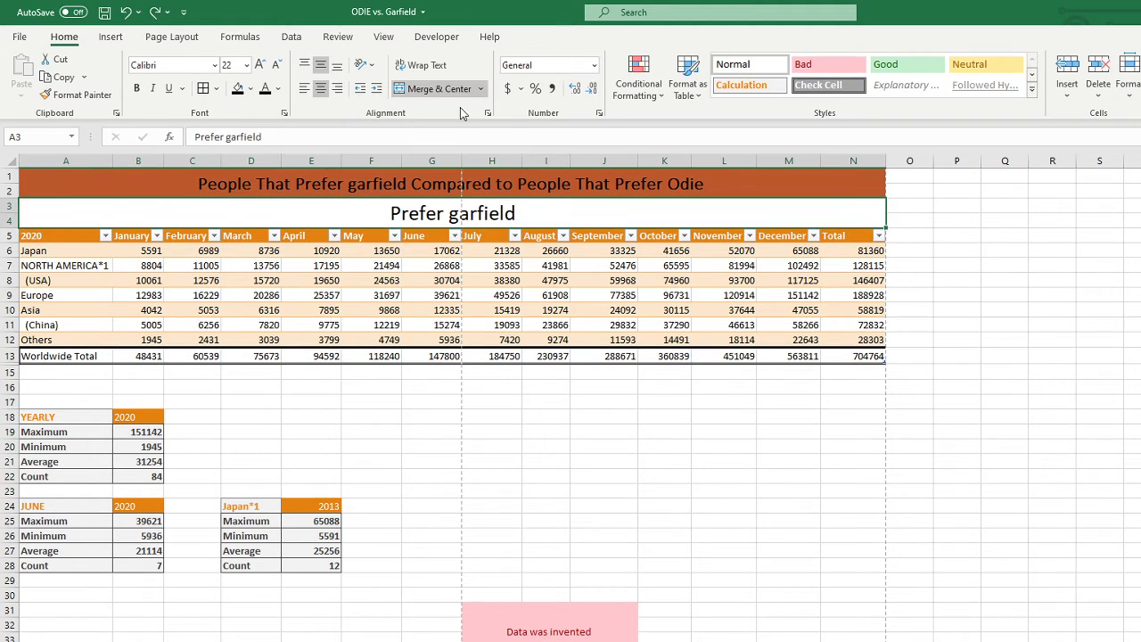
pyautogui.click(433, 88)
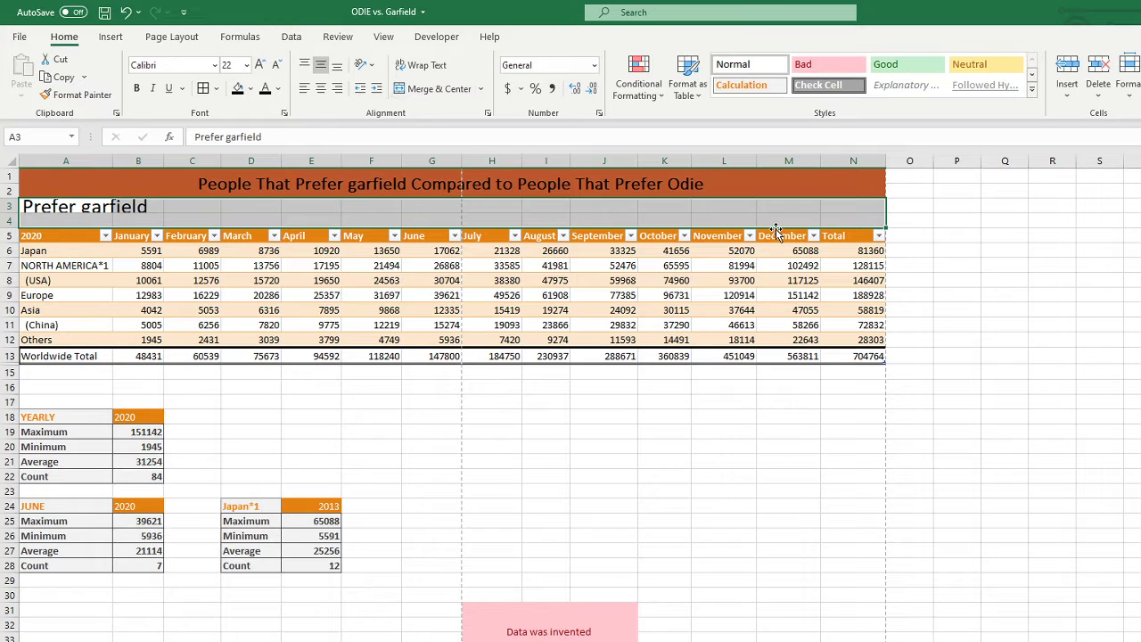
pyautogui.click(125, 11)
pyautogui.click(794, 448)
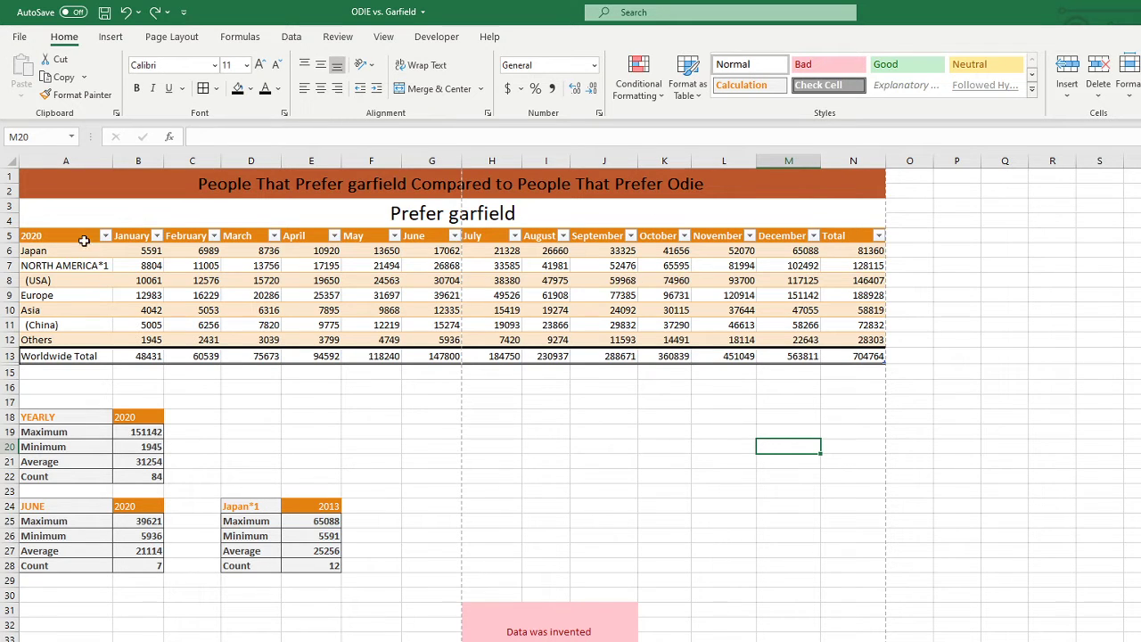
# - Copy the whole 2020 data table, from the header row in A5 through the Worldwide Total row in N13
pyautogui.click(920, 389)
pyautogui.moveTo(65, 251); pyautogui.dragTo(891, 336)
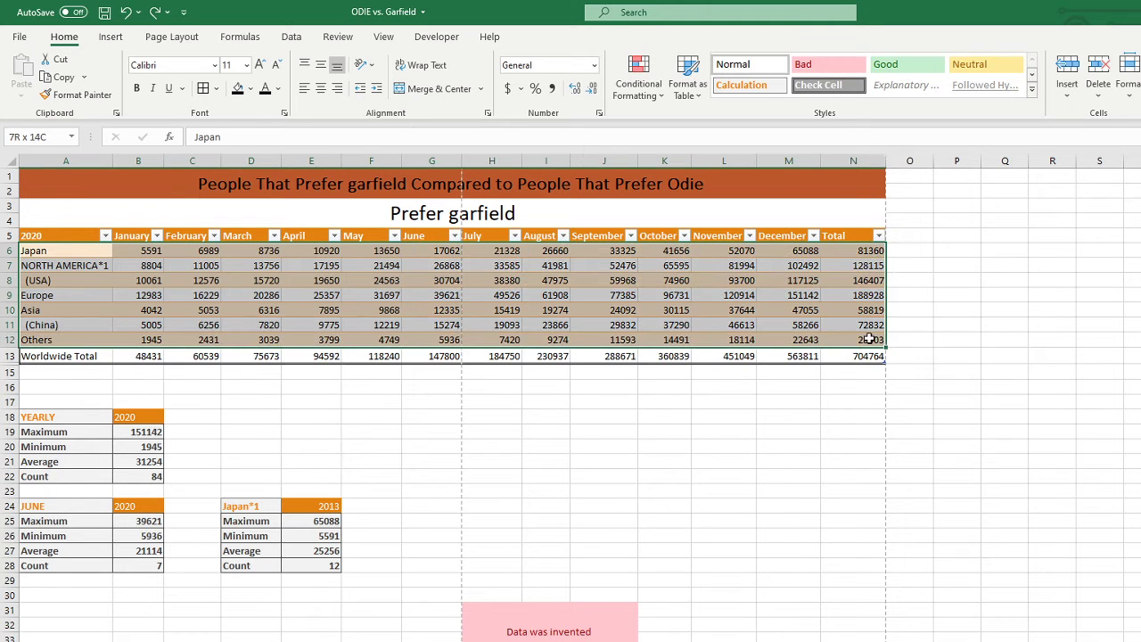
pyautogui.click(896, 359)
pyautogui.moveTo(52, 238); pyautogui.dragTo(869, 359)
pyautogui.rightClick(557, 299)
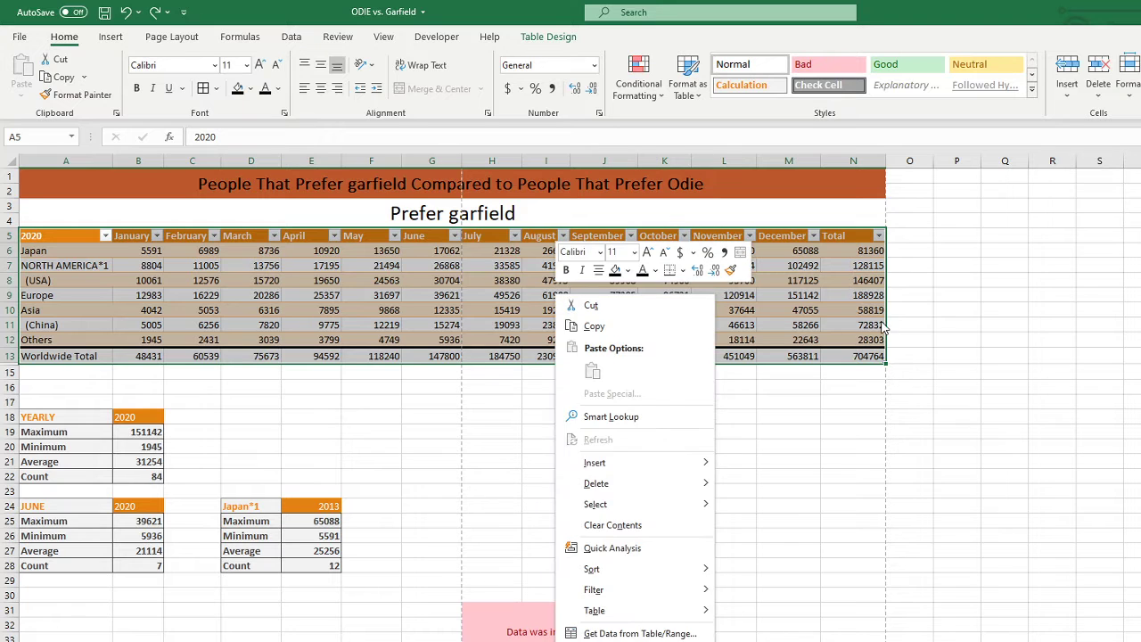
pyautogui.press('Escape')
pyautogui.rightClick(477, 294)
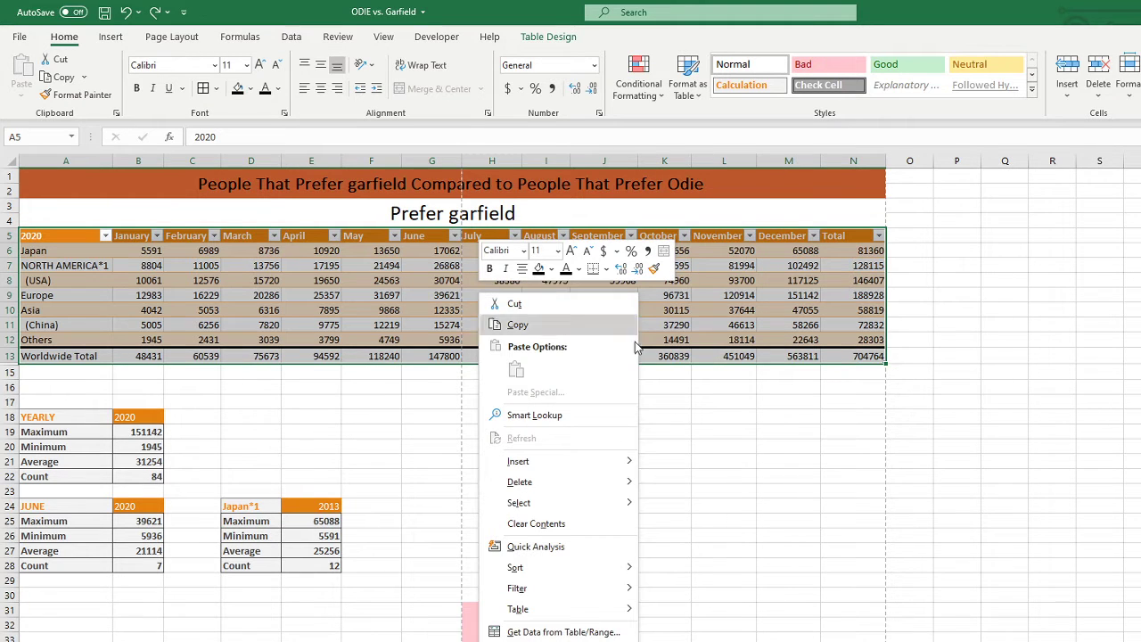
pyautogui.click(521, 326)
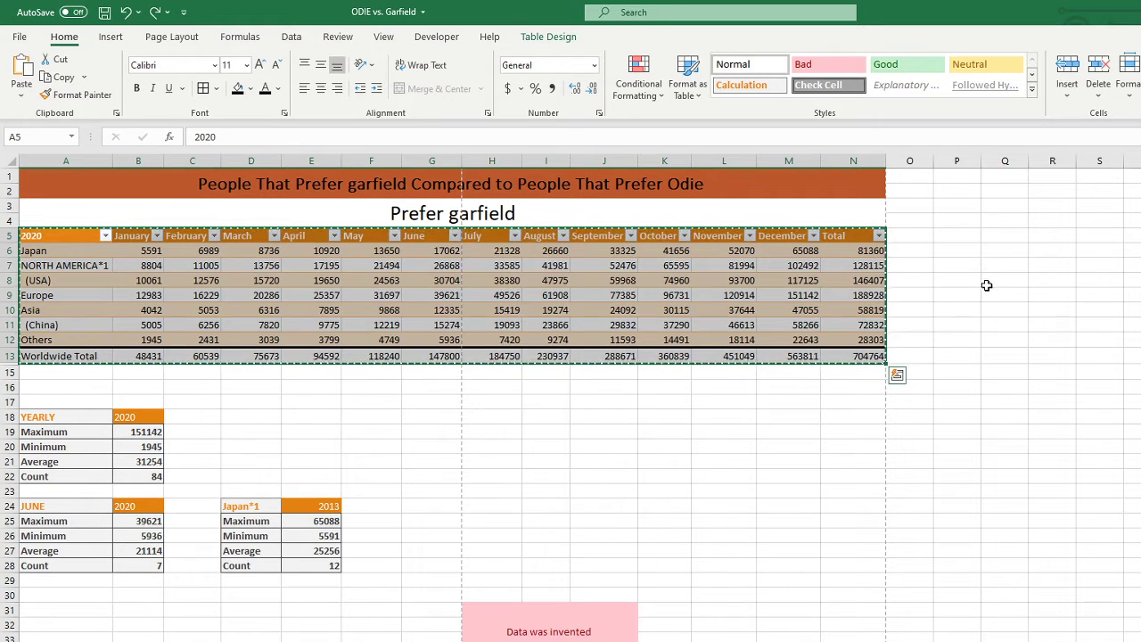
# - Examine the paste options and the Paste Special settings for cell Q5, closing them without pasting
pyautogui.click(1016, 235)
pyautogui.rightClick(1019, 234)
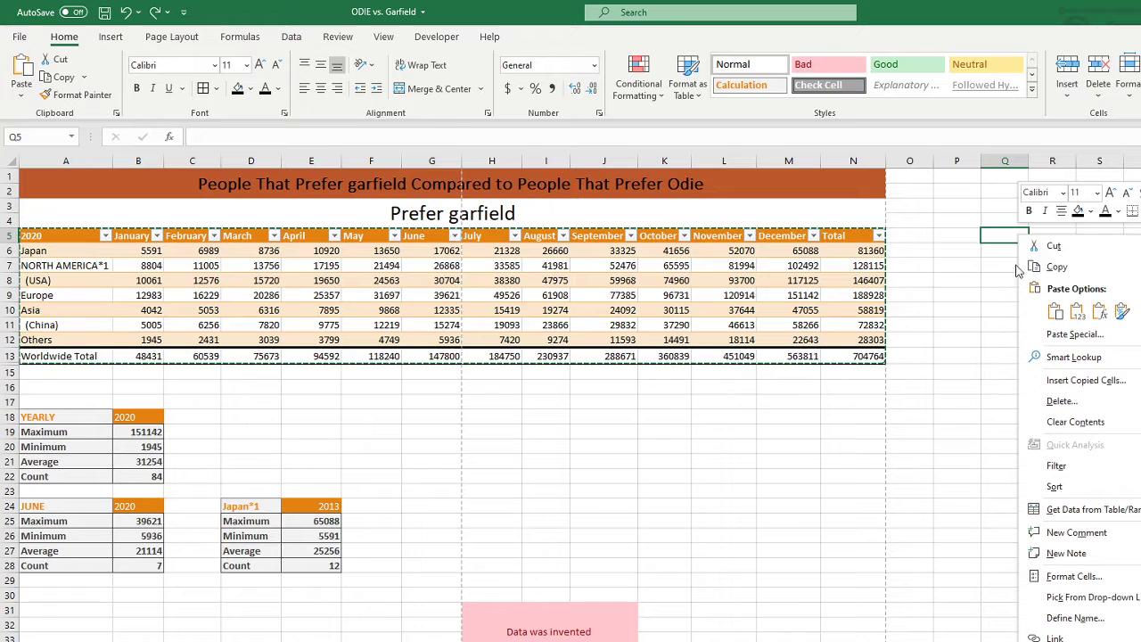
pyautogui.click(1056, 311)
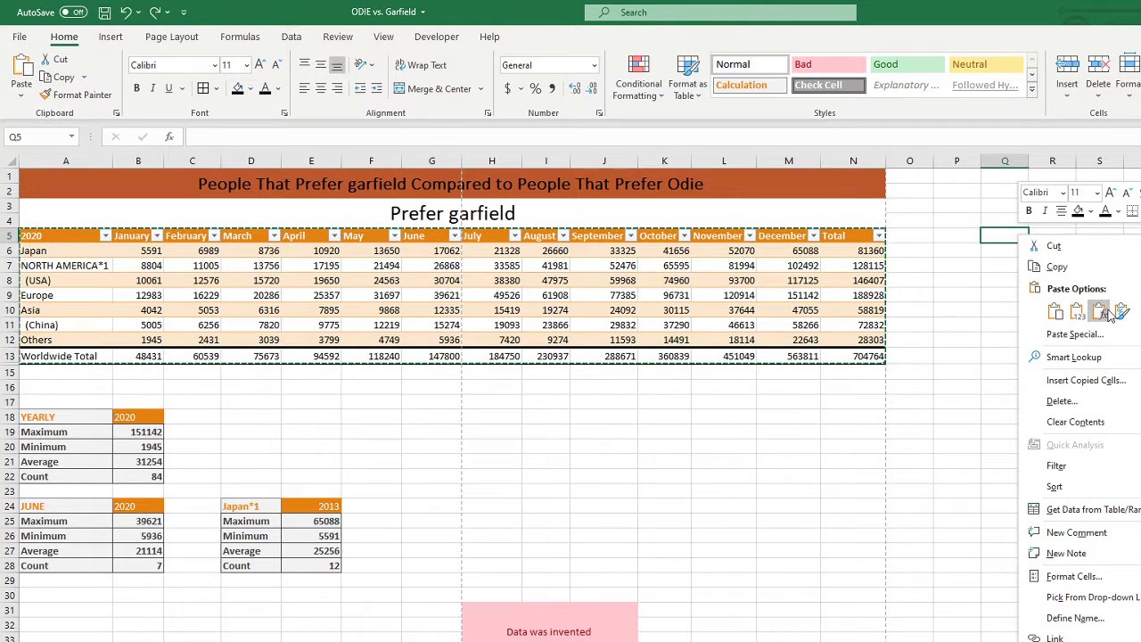
pyautogui.moveTo(1060, 314)
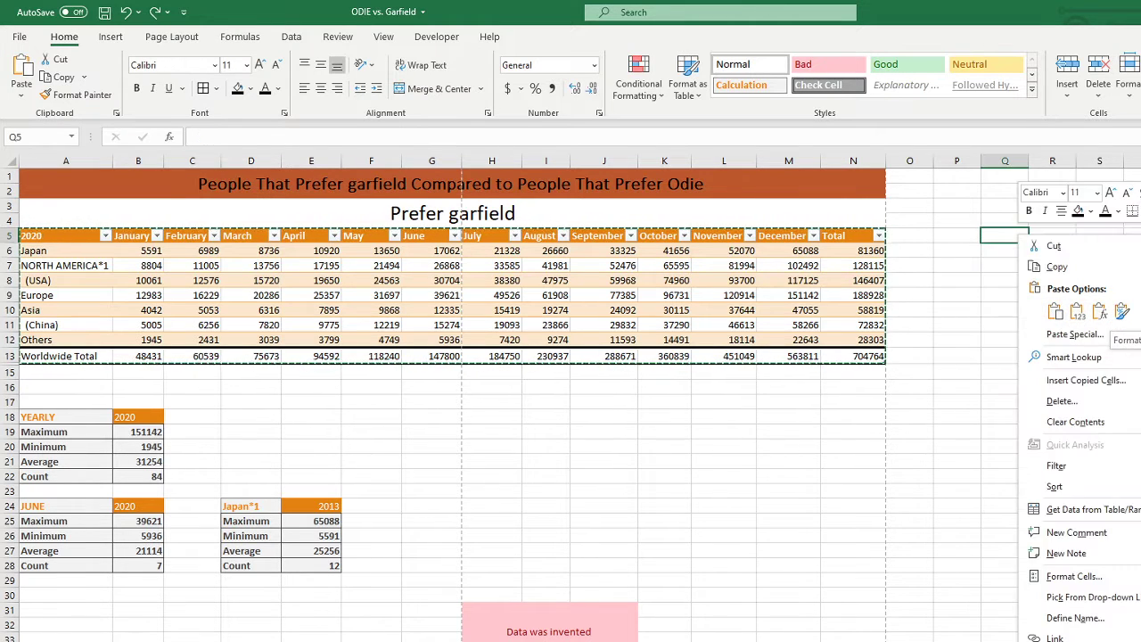
pyautogui.click(1114, 335)
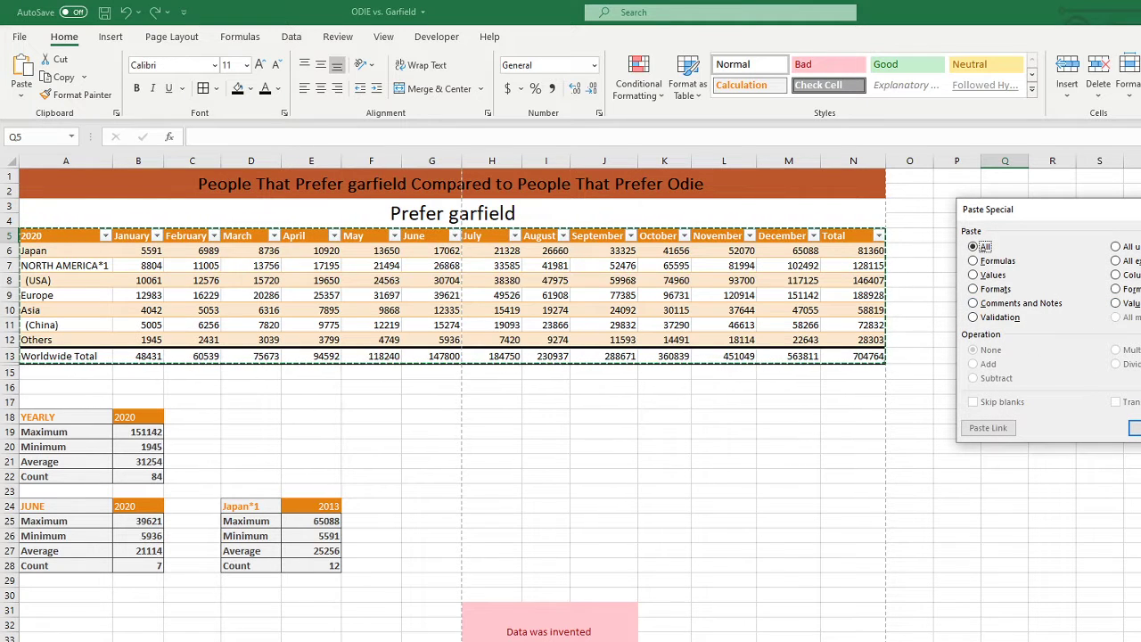
pyautogui.press('Escape')
# - Paste the copied 2020 table as values only starting at Q5, and undo that paste
pyautogui.rightClick(1010, 231)
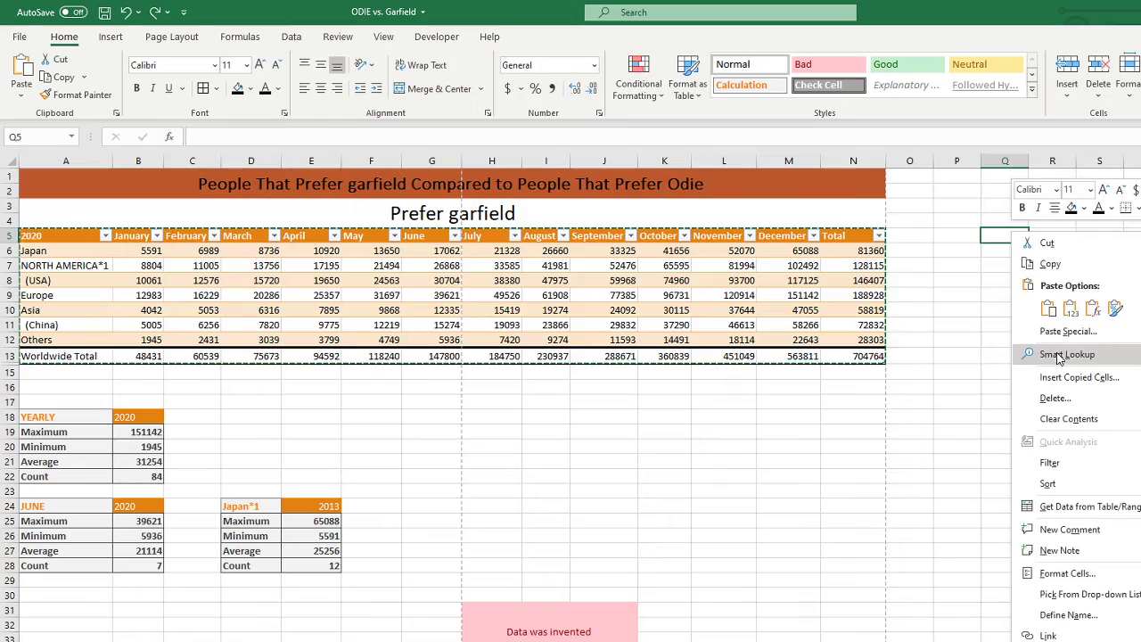
pyautogui.click(1072, 309)
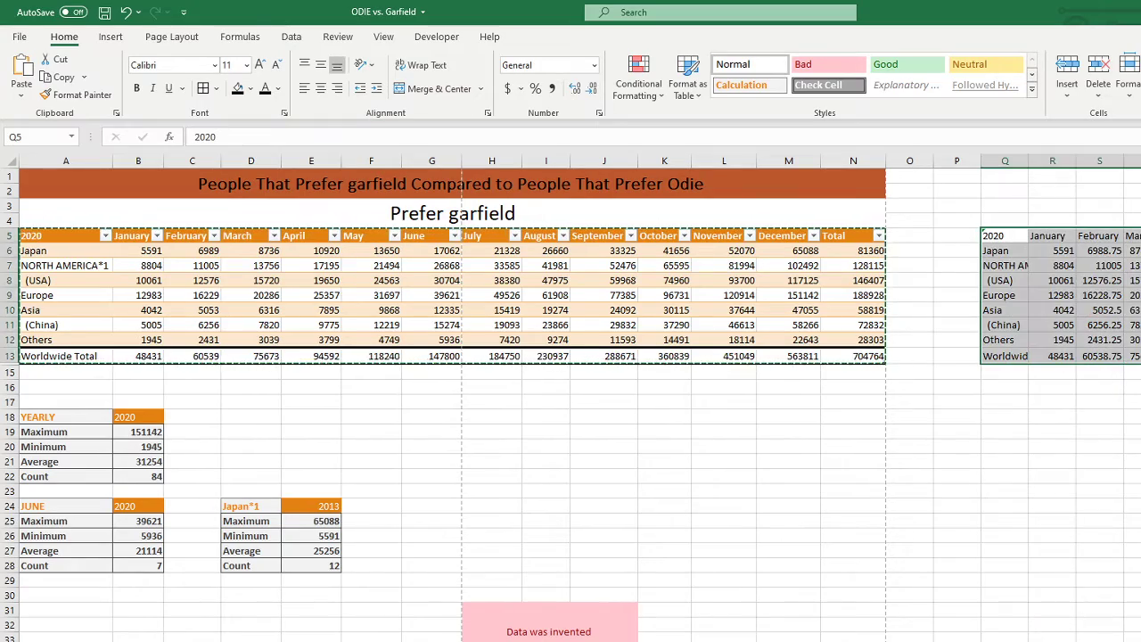
pyautogui.hscroll(5, 980, 375)
pyautogui.hscroll(-5, 980, 374)
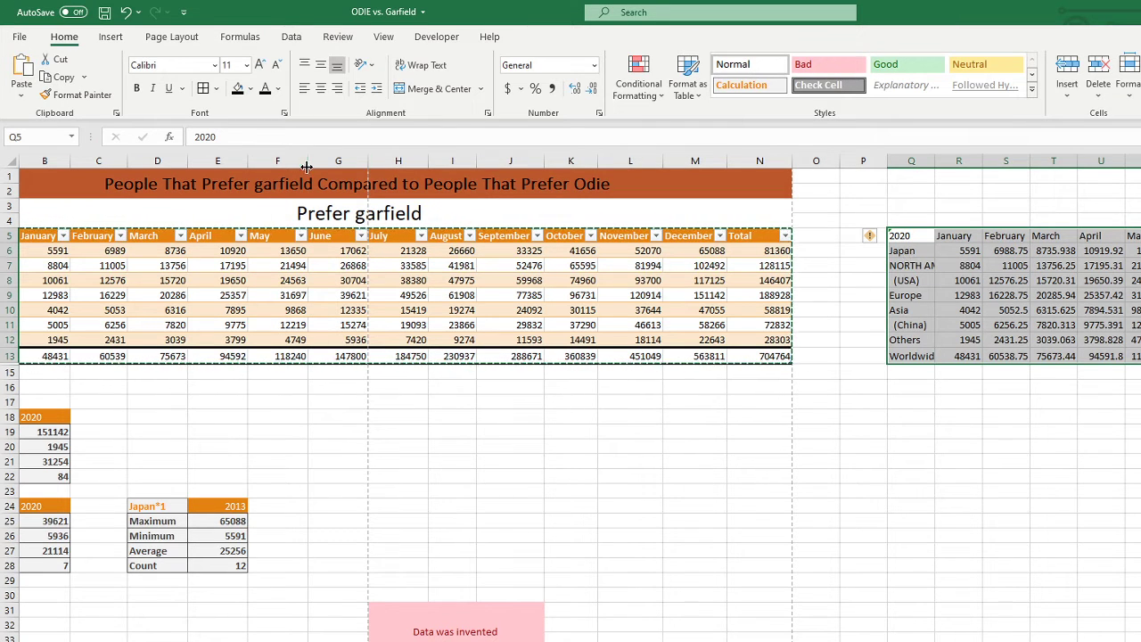
pyautogui.click(127, 7)
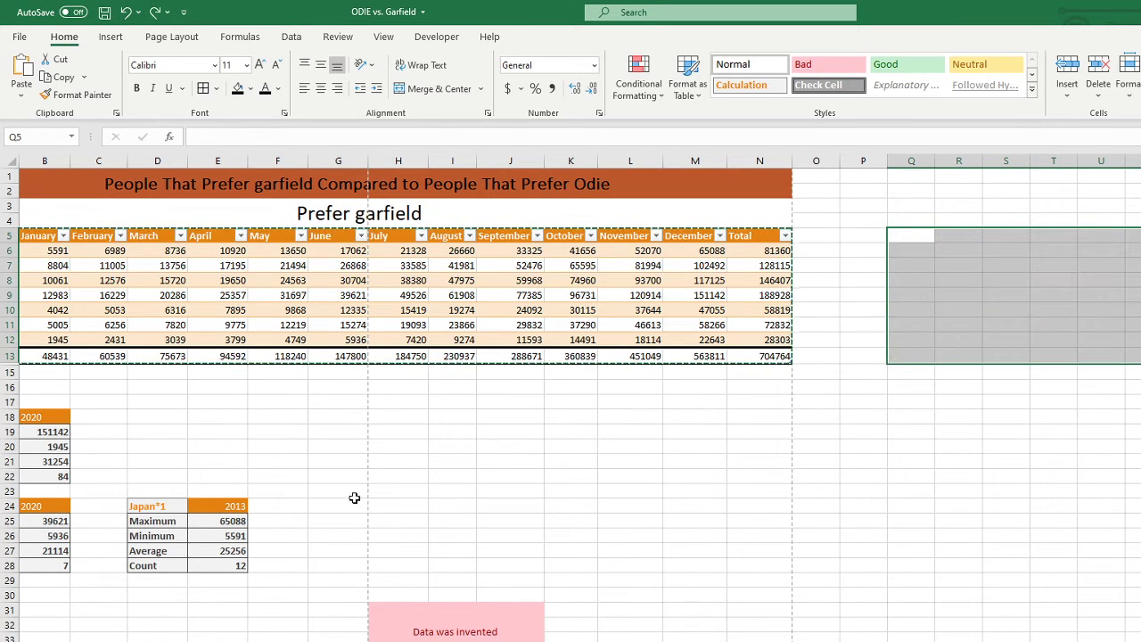
pyautogui.hscroll(-1, 571, 401)
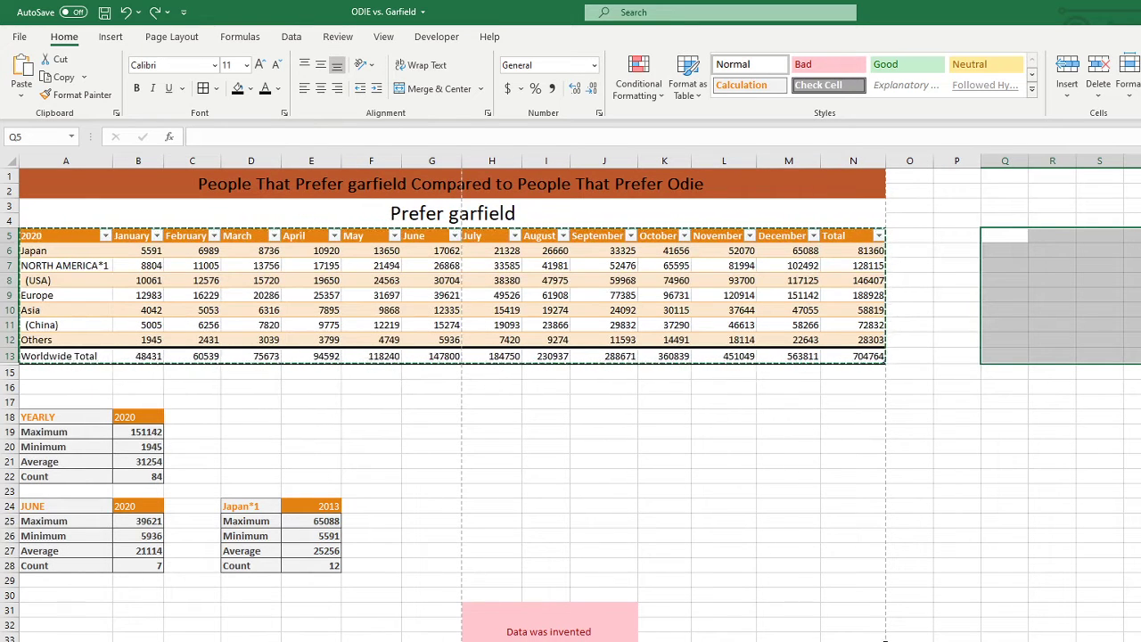
pyautogui.click(656, 482)
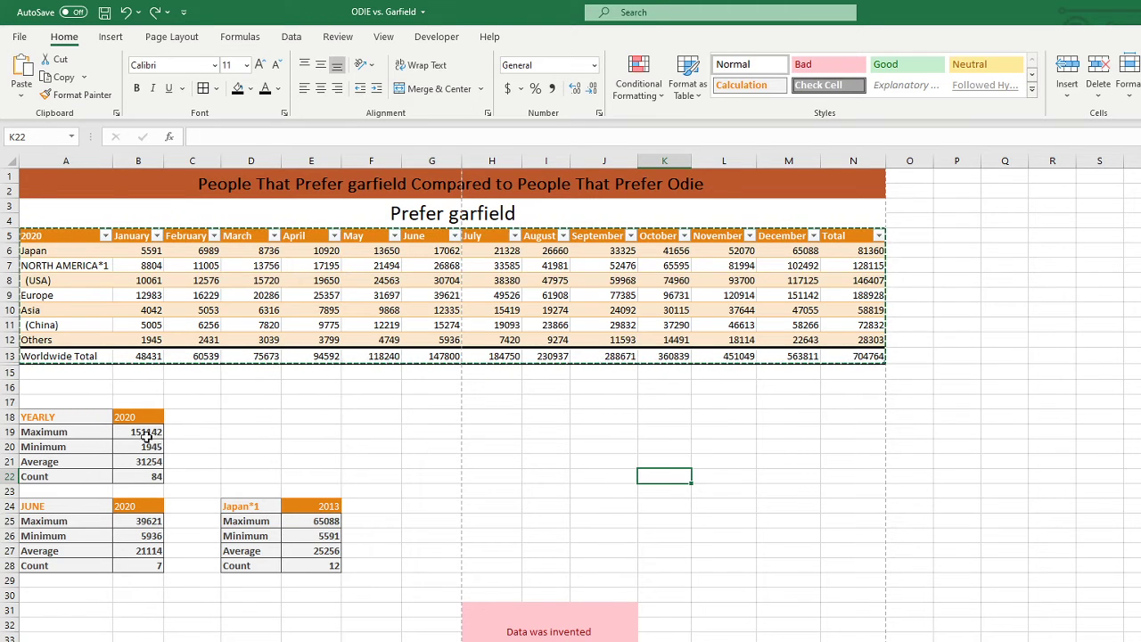
# - Try a MAX formula in P1 over the range B6:N12 and discard it, leaving the cell empty
pyautogui.click(931, 223)
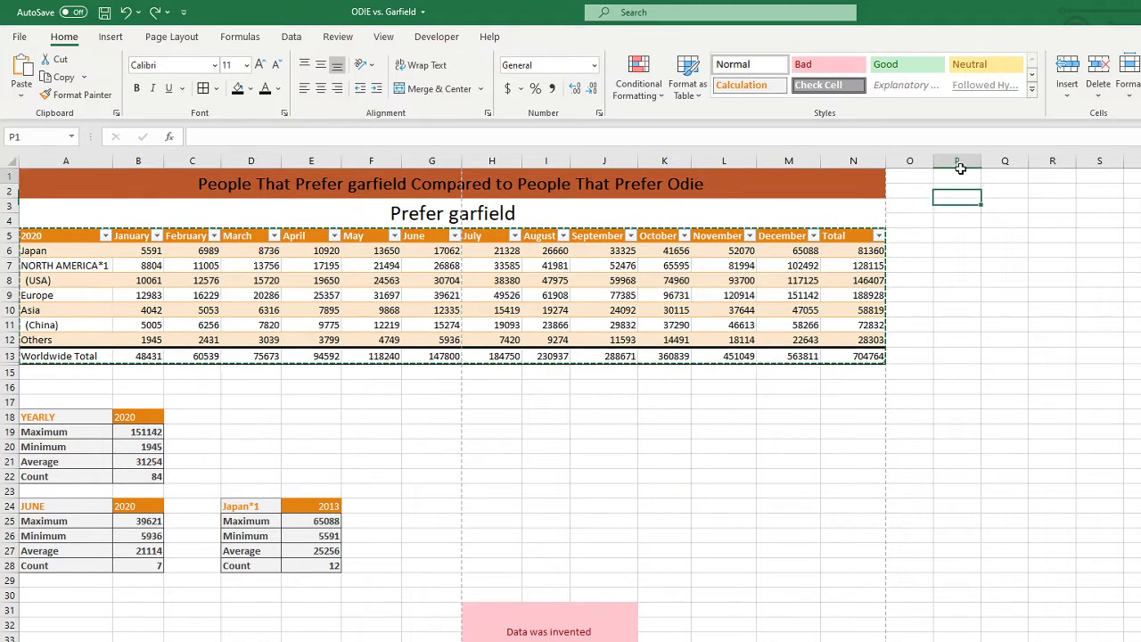
pyautogui.click(961, 174)
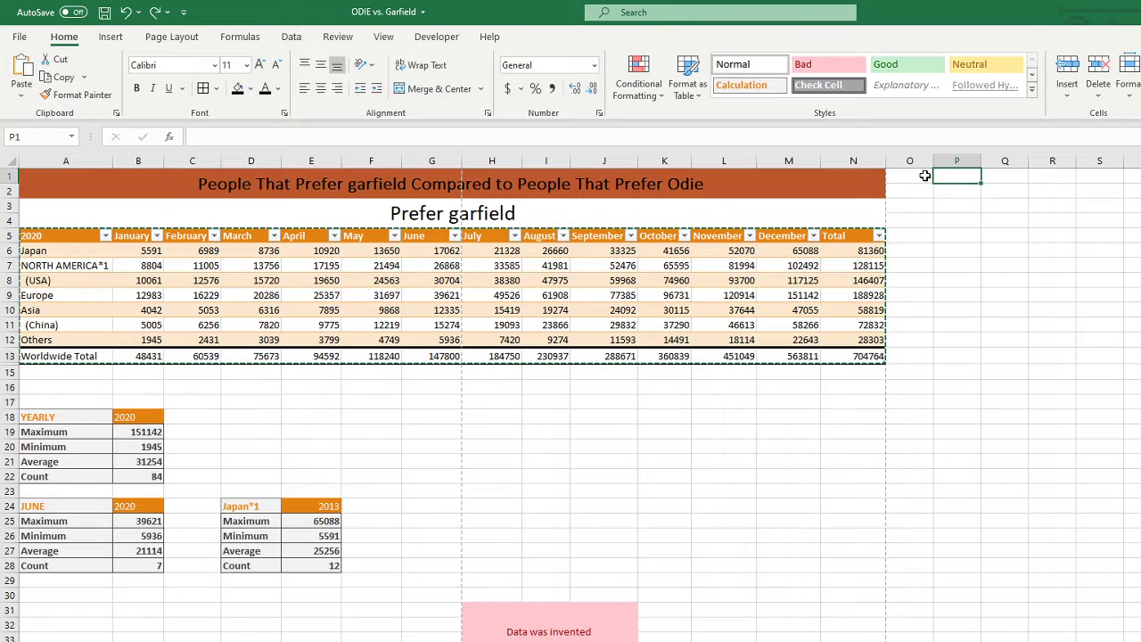
pyautogui.write('=')
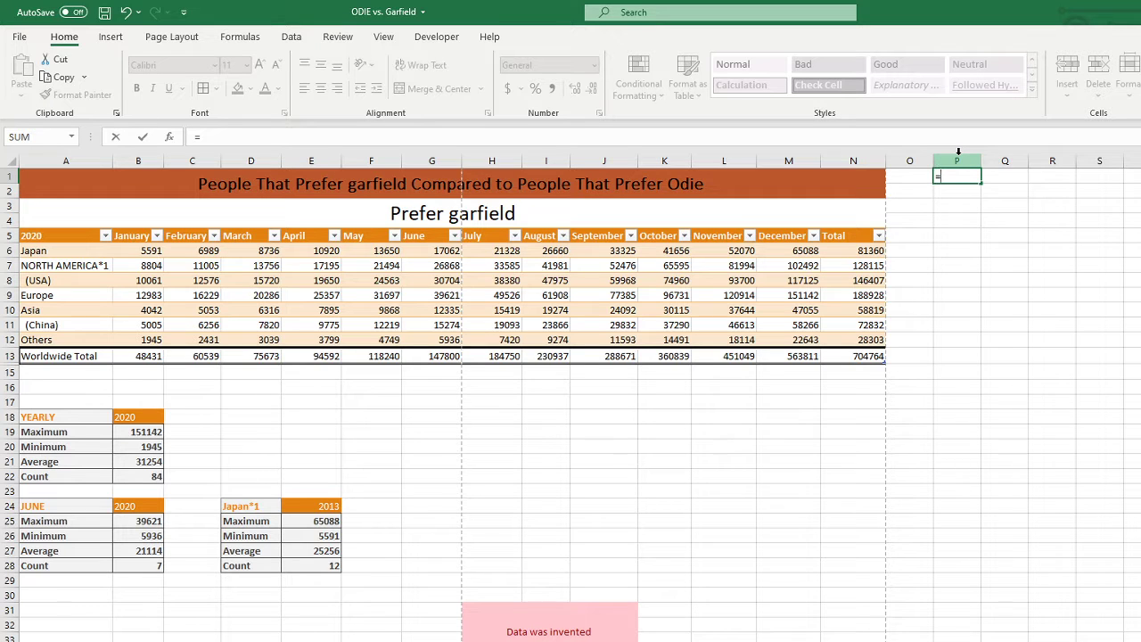
pyautogui.write('MAx')
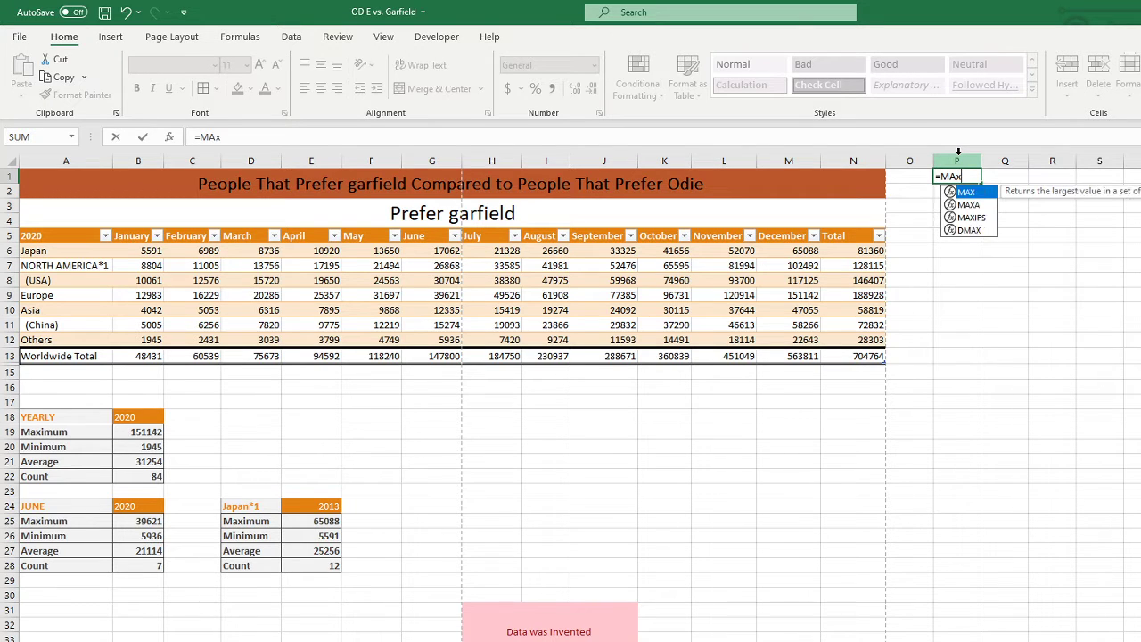
pyautogui.press('BackSpace')
pyautogui.write('X')
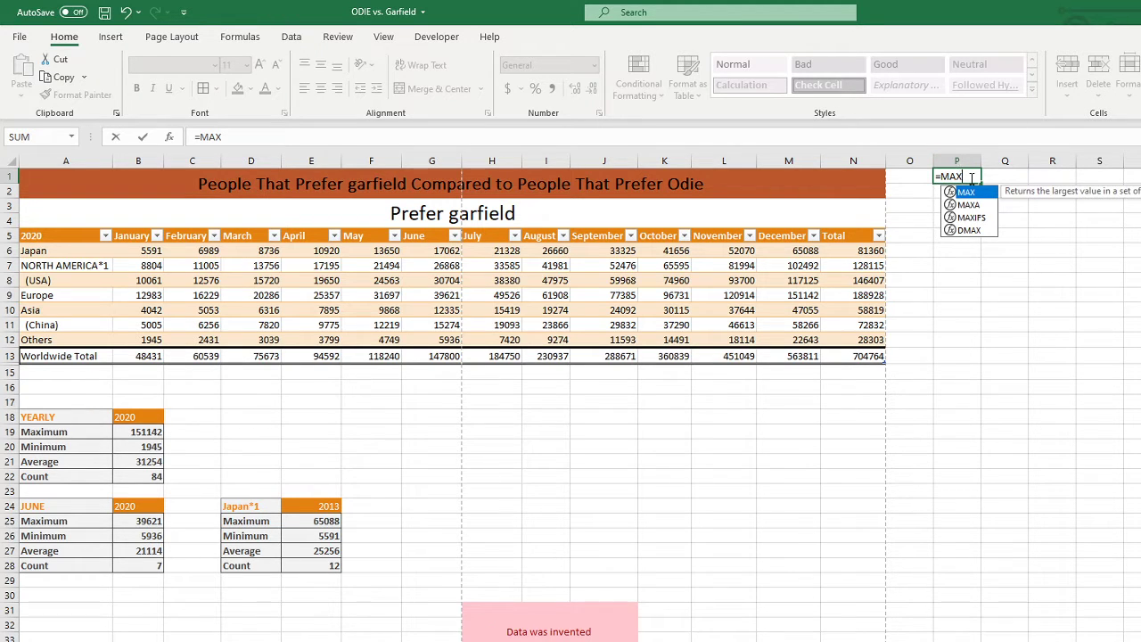
pyautogui.write('(')
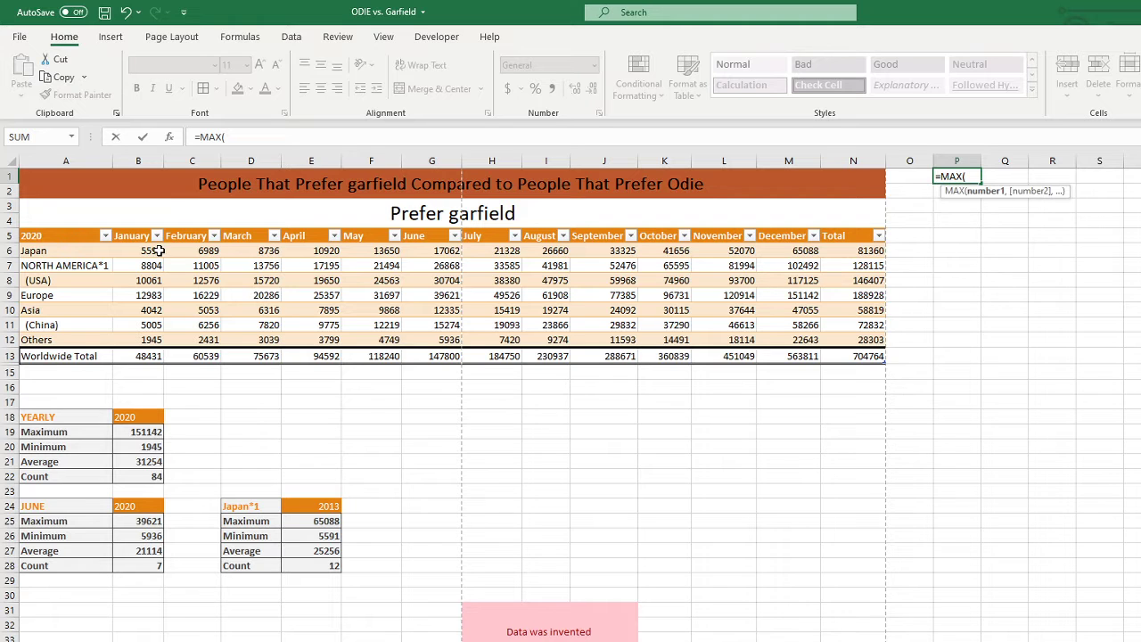
pyautogui.moveTo(138, 251); pyautogui.dragTo(865, 341)
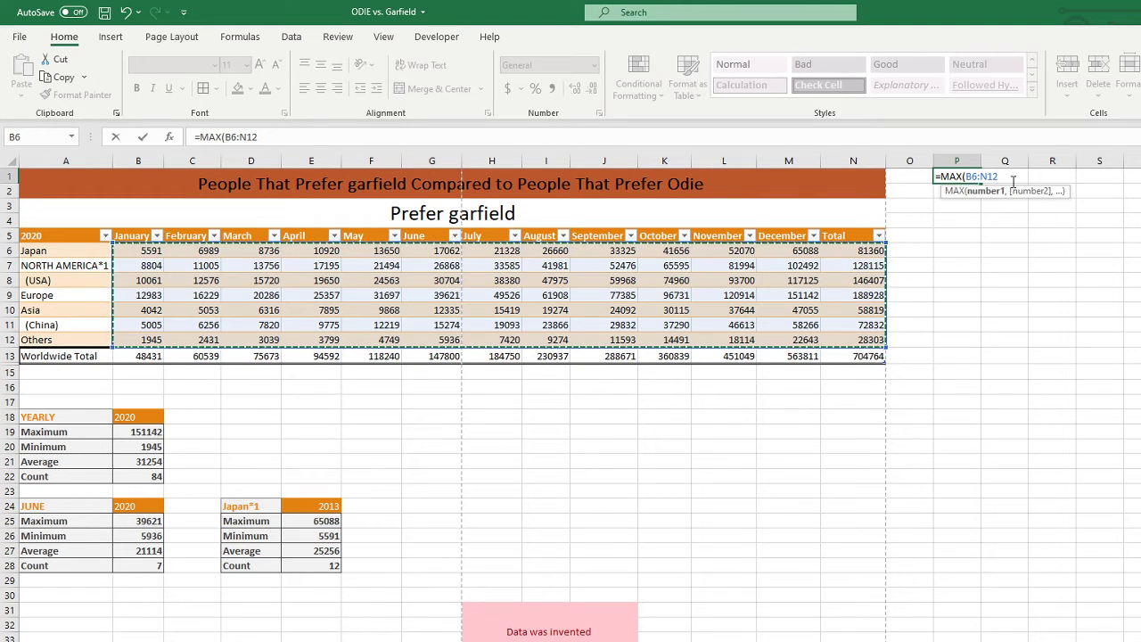
pyautogui.moveTo(1000, 177); pyautogui.dragTo(943, 177)
pyautogui.press('BackSpace')
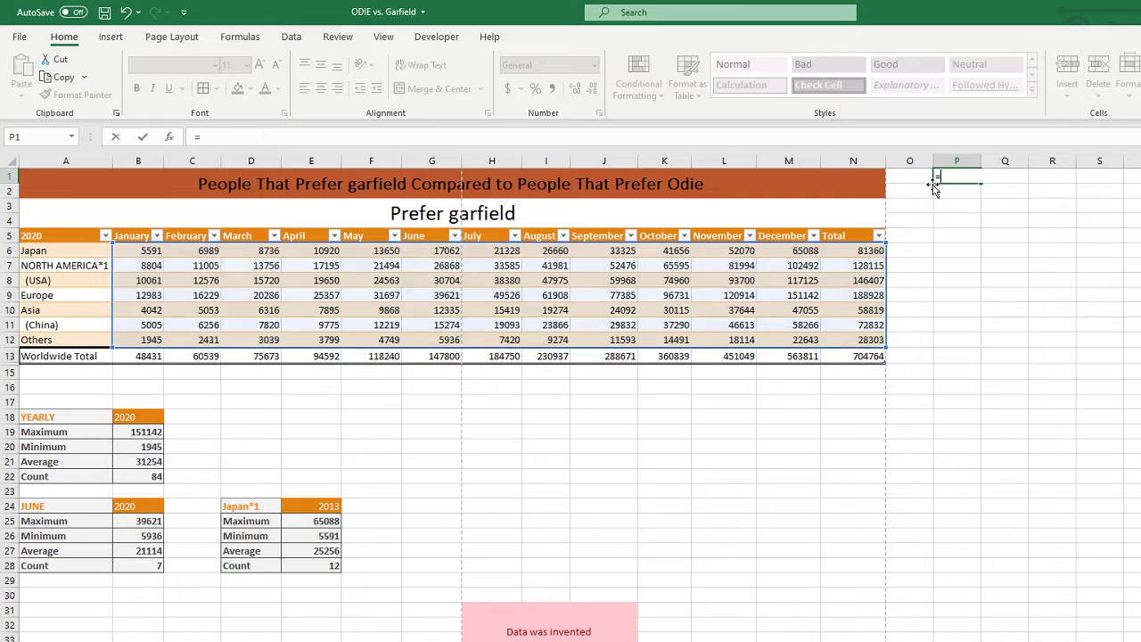
pyautogui.press('BackSpace')
pyautogui.press('Return')
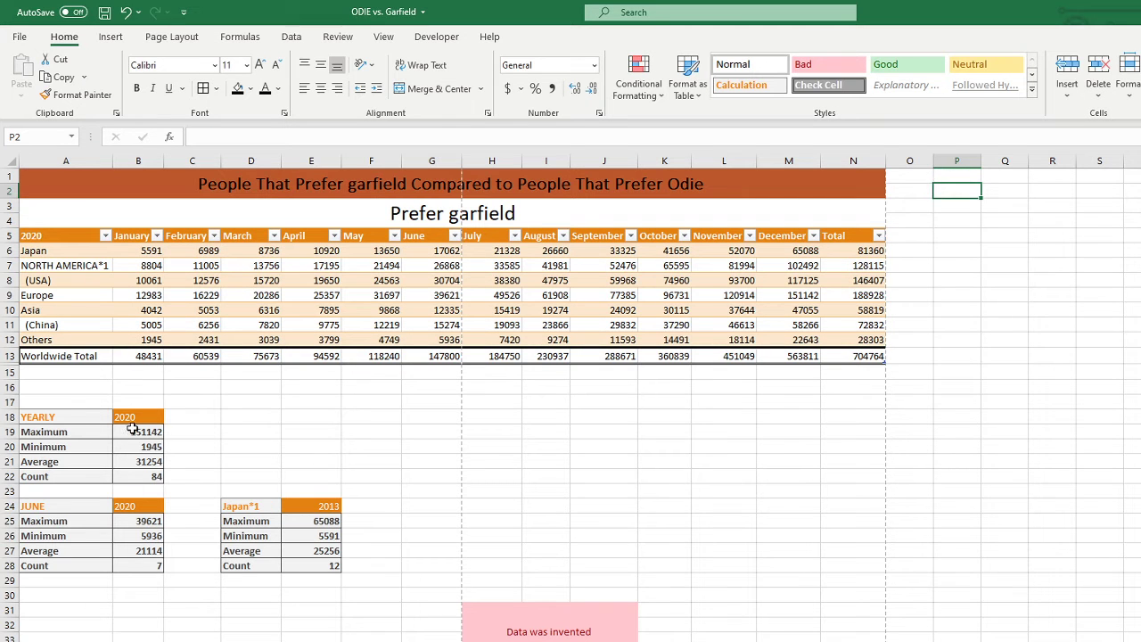
# - Inspect the formula behind the yearly Maximum in B19 and the range it covers
pyautogui.doubleClick(141, 431)
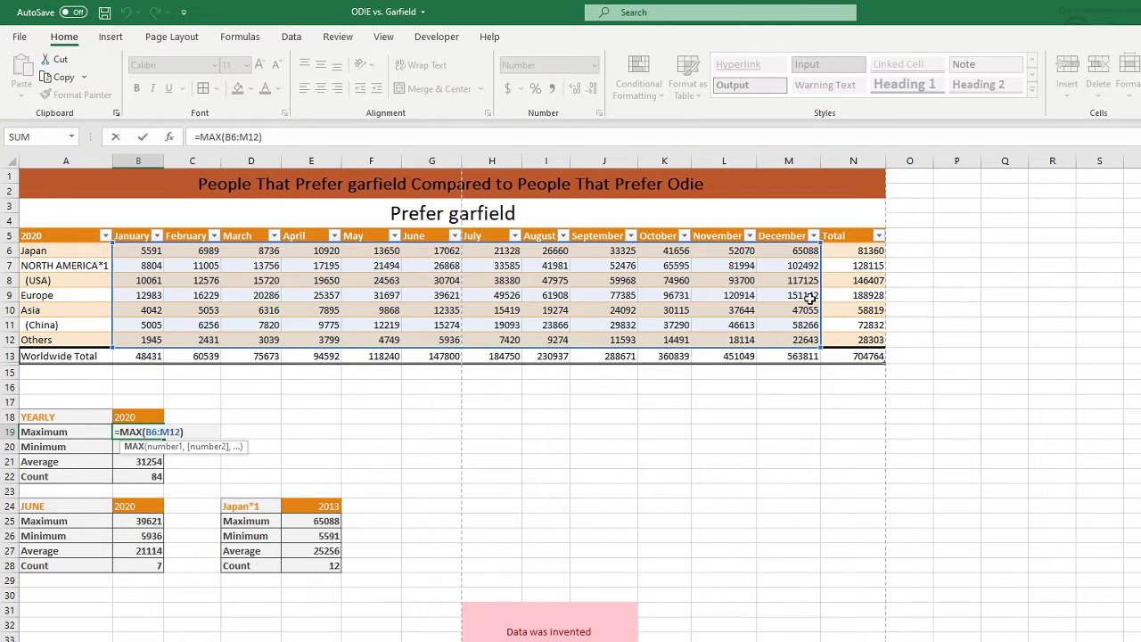
pyautogui.press('Return')
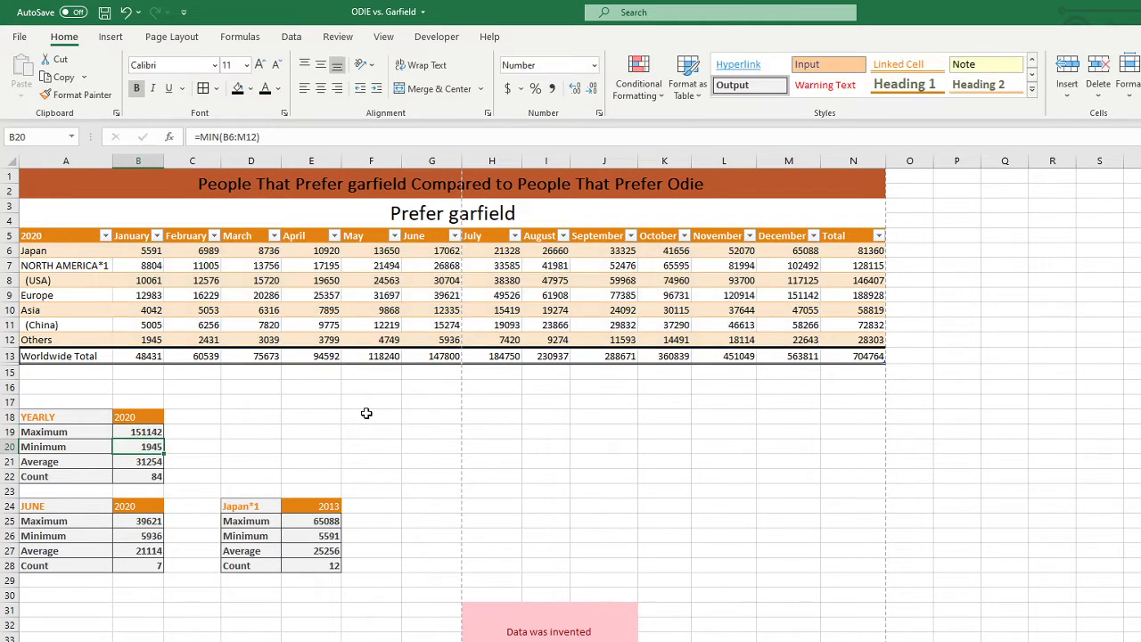
# - Start a MIN formula in P1, look through the suggested MIN functions, and discard the entry
pyautogui.doubleClick(959, 179)
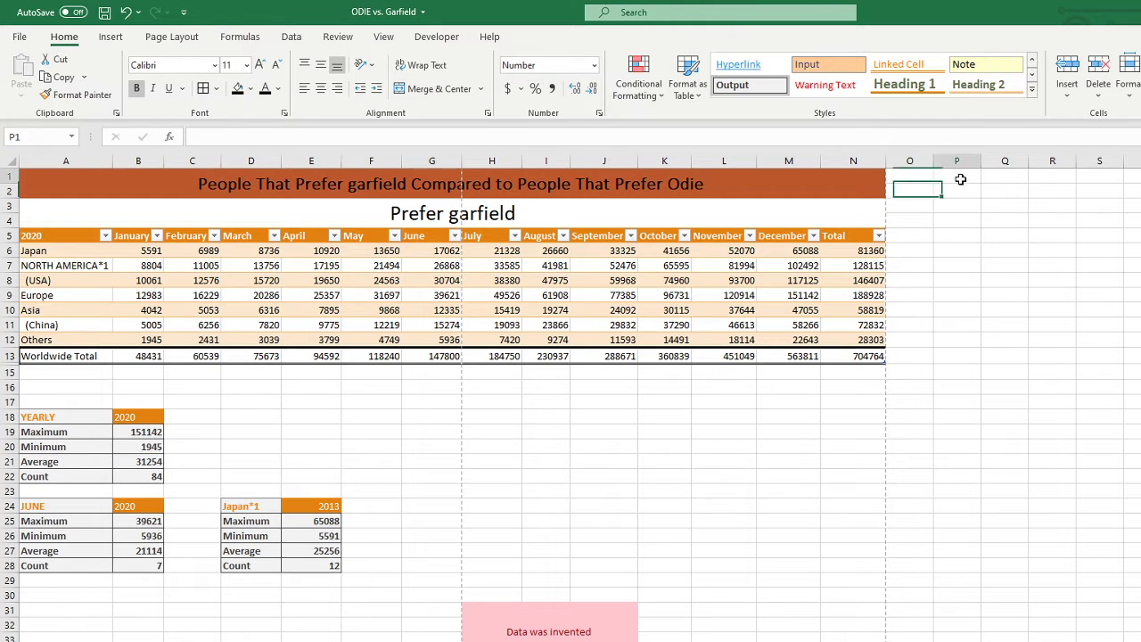
pyautogui.write('=')
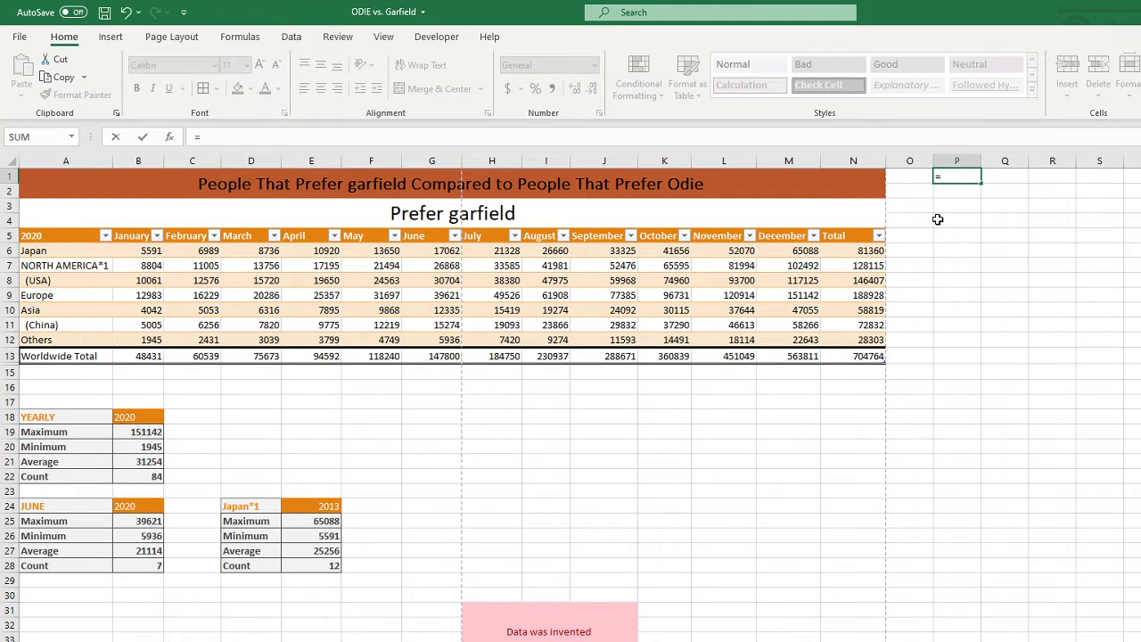
pyautogui.write('Min')
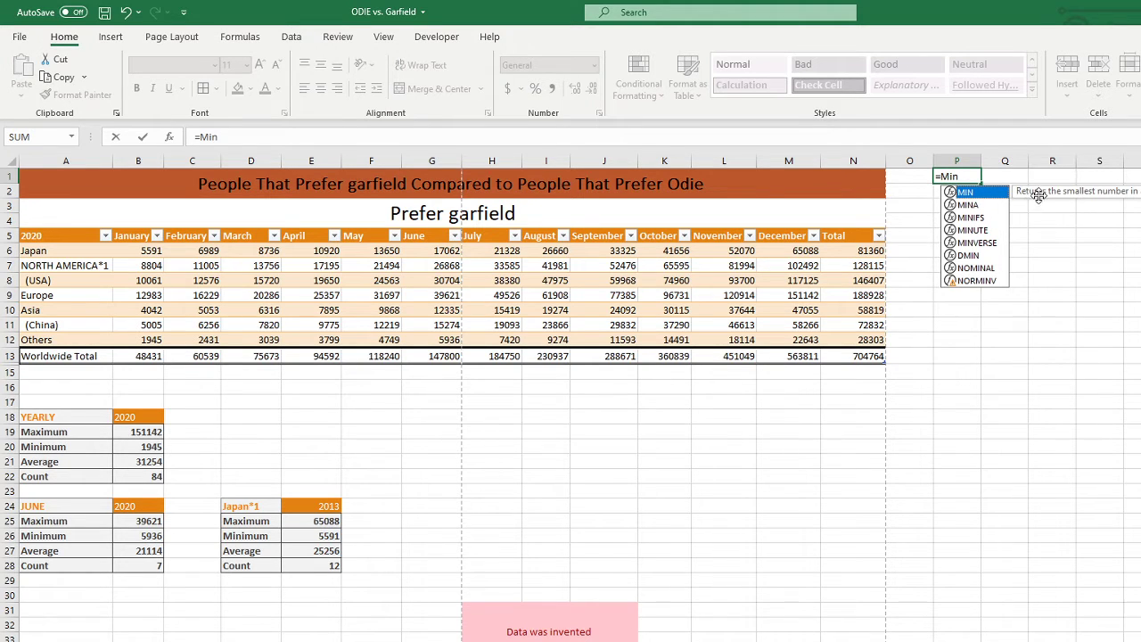
pyautogui.click(977, 207)
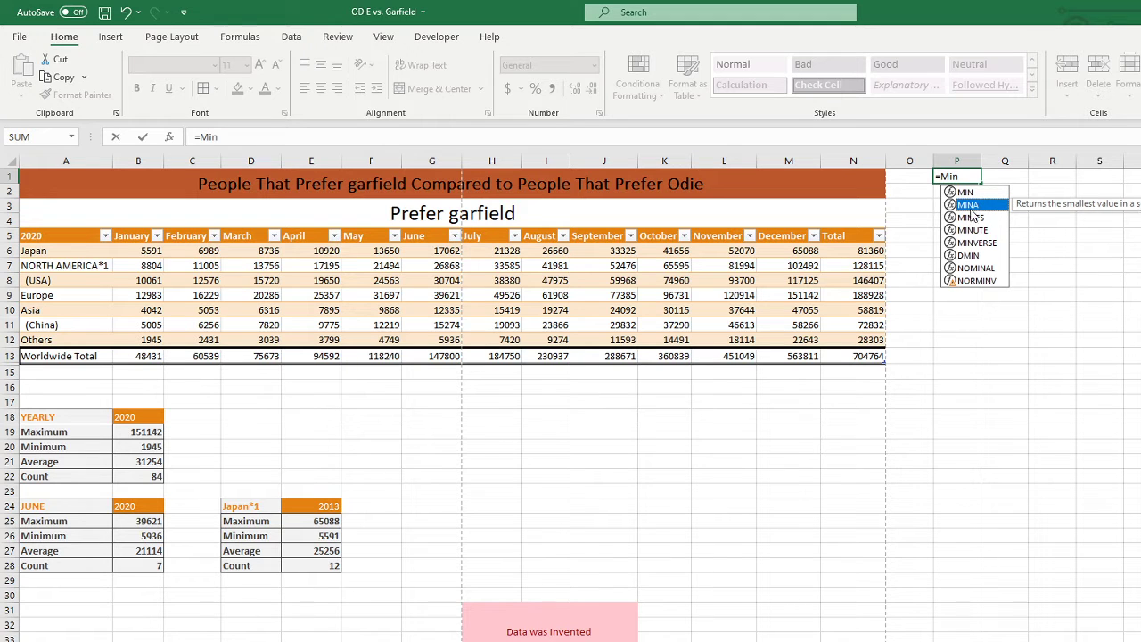
pyautogui.click(994, 218)
pyautogui.moveTo(973, 181); pyautogui.dragTo(938, 185)
pyautogui.press('Escape')
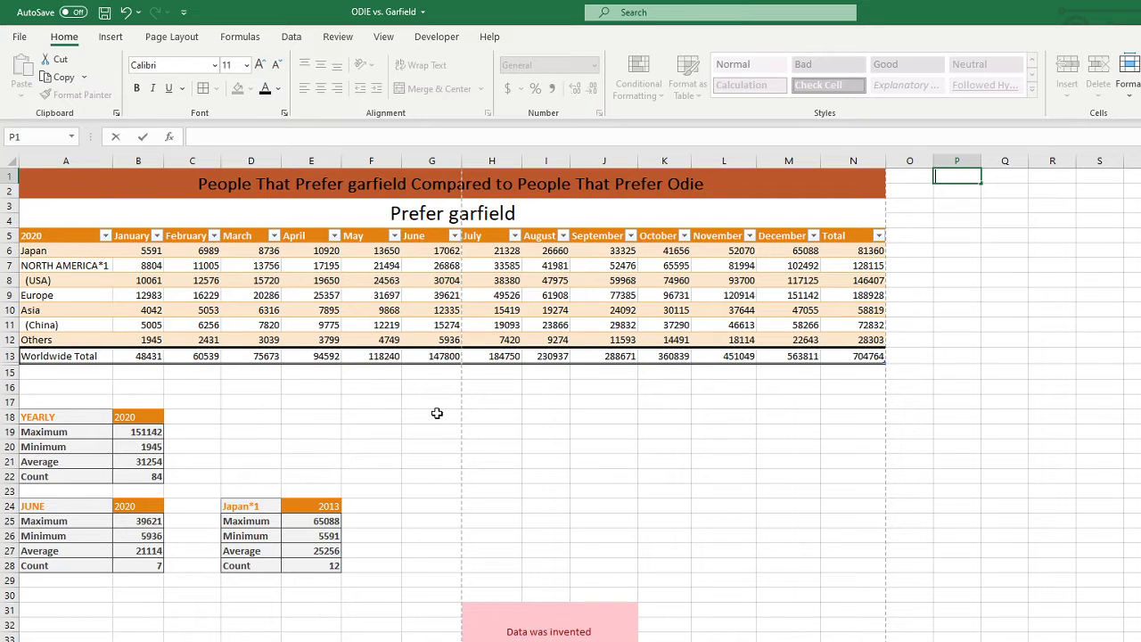
# - Start an AVERAGE formula in P1 that references the yearly Average cell B21
pyautogui.write('=avg')
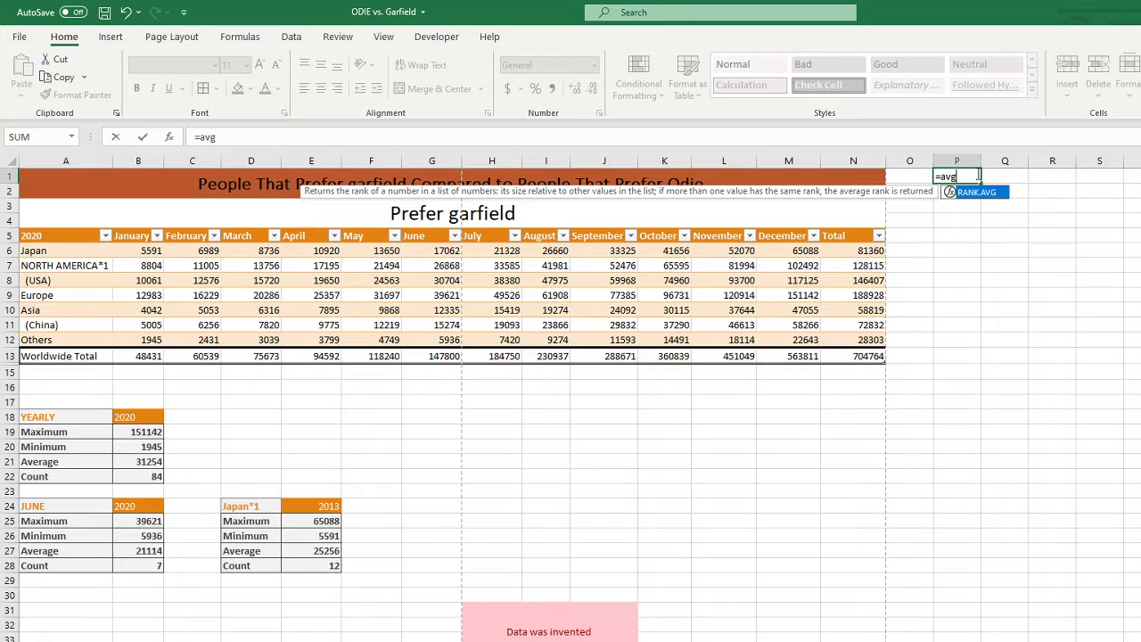
pyautogui.press('BackSpace')
pyautogui.press('BackSpace')
pyautogui.press('BackSpace')
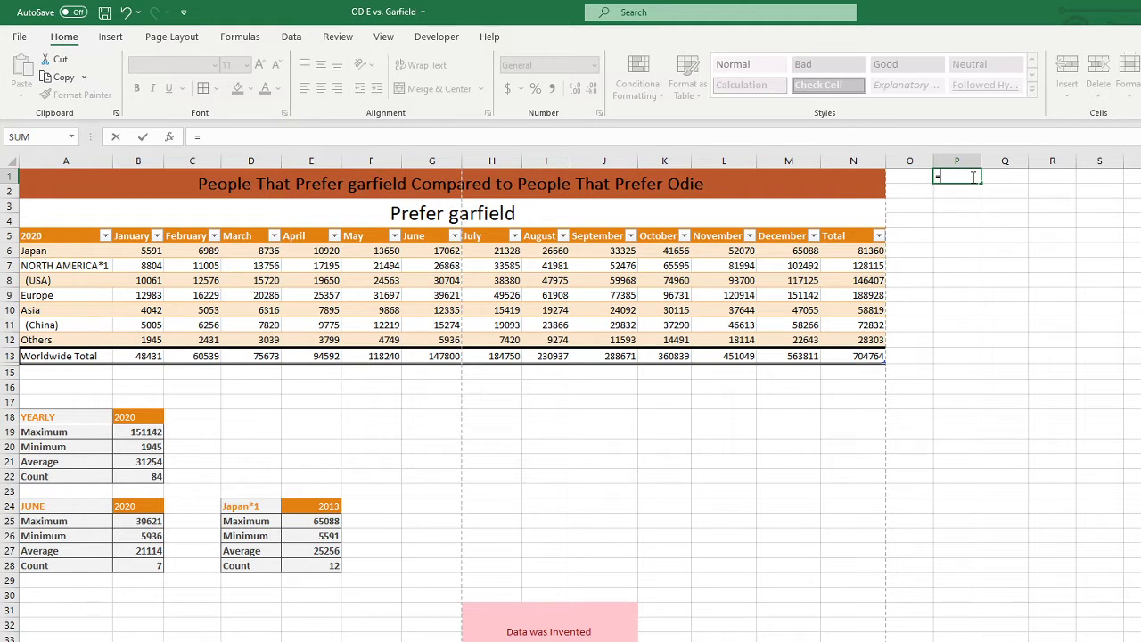
pyautogui.write('AVERAGE(')
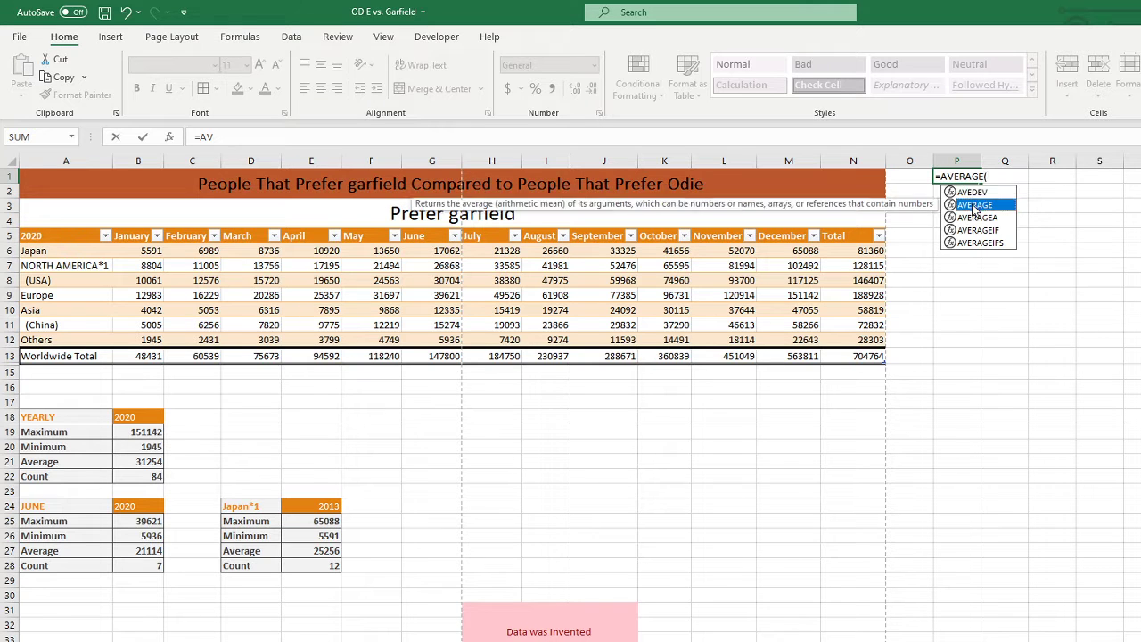
pyautogui.doubleClick(974, 205)
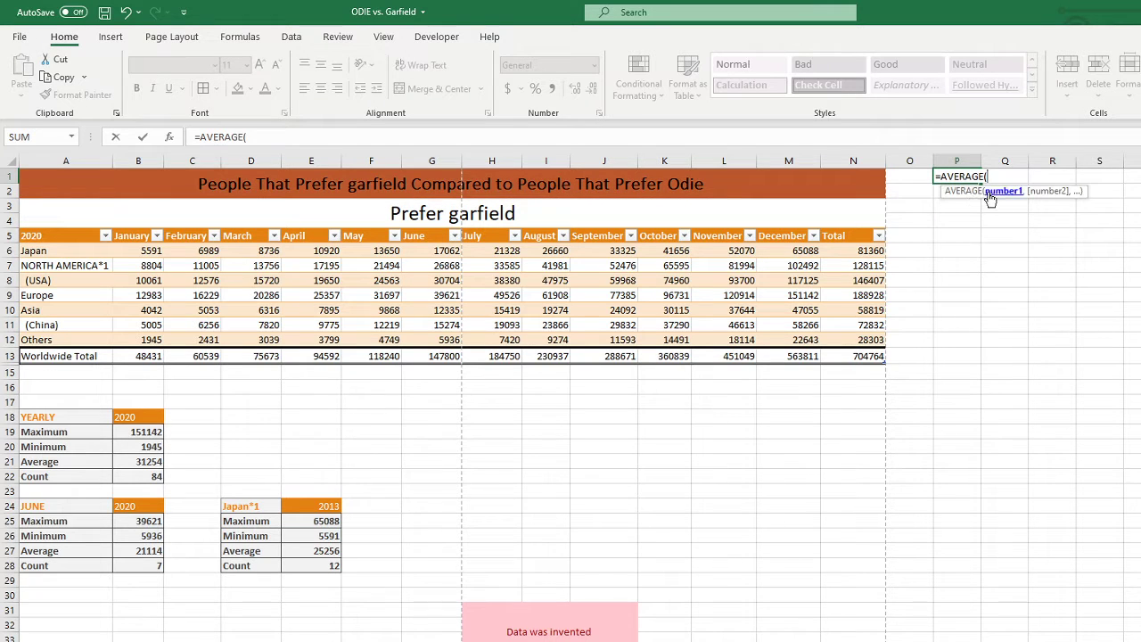
pyautogui.click(137, 461)
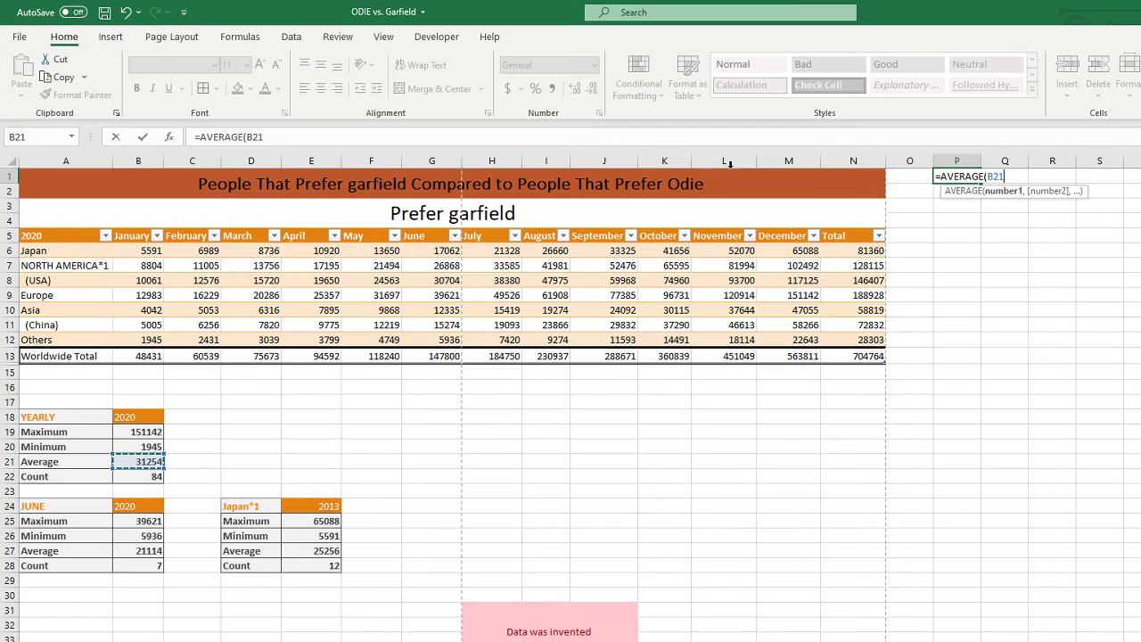
# - Discard the unfinished AVERAGE formula from P1
pyautogui.click(126, 11)
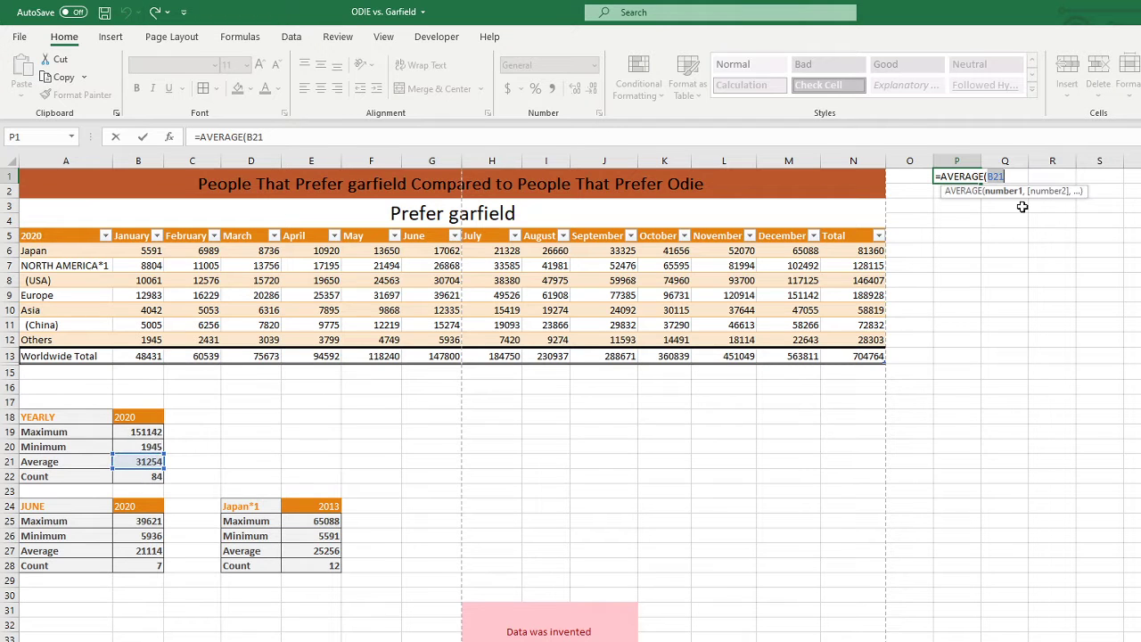
pyautogui.press('BackSpace')
pyautogui.press('BackSpace')
pyautogui.press('BackSpace')
pyautogui.press('BackSpace')
pyautogui.press('BackSpace')
pyautogui.press('BackSpace')
pyautogui.press('BackSpace')
pyautogui.press('BackSpace')
pyautogui.press('BackSpace')
pyautogui.press('Escape')
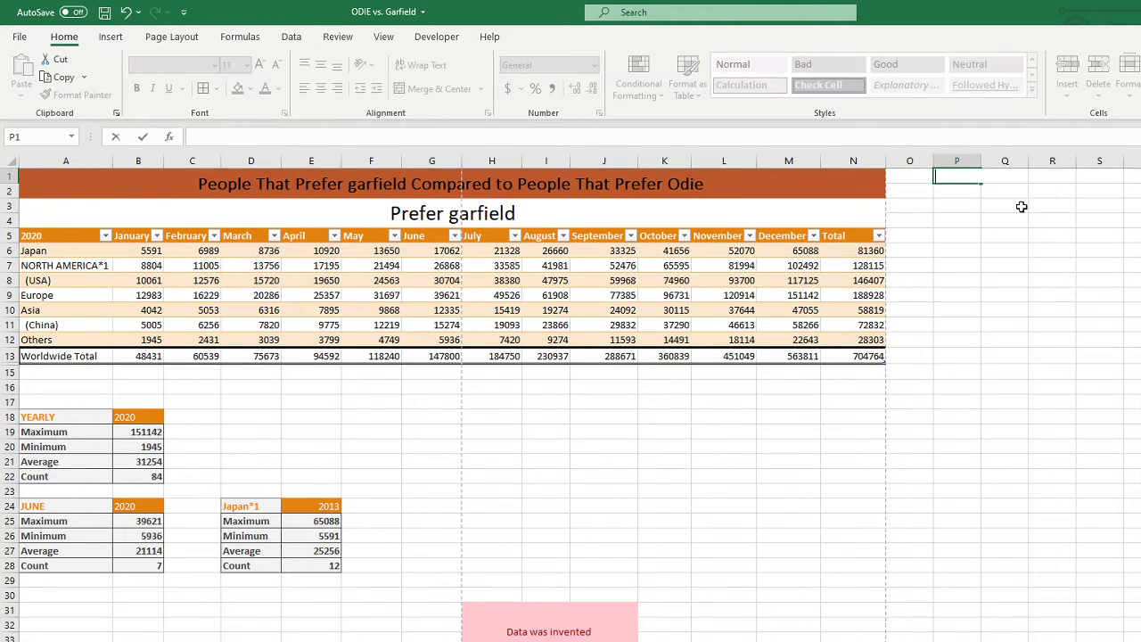
# - Inspect the formula behind the yearly Average in B21 and the range it covers
pyautogui.doubleClick(149, 465)
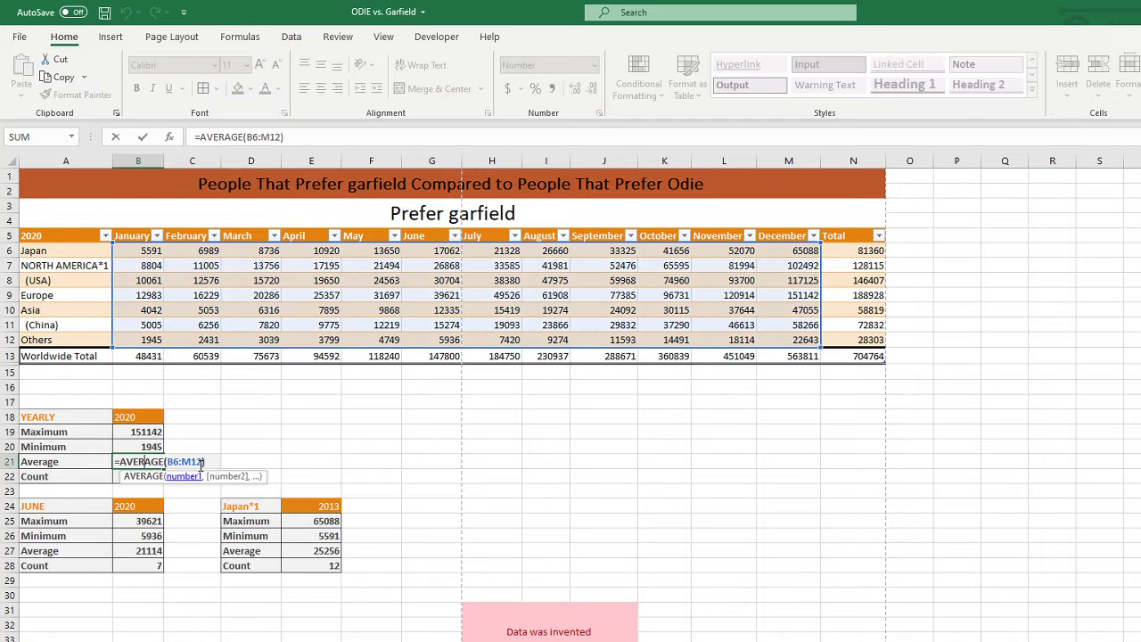
pyautogui.press('Return')
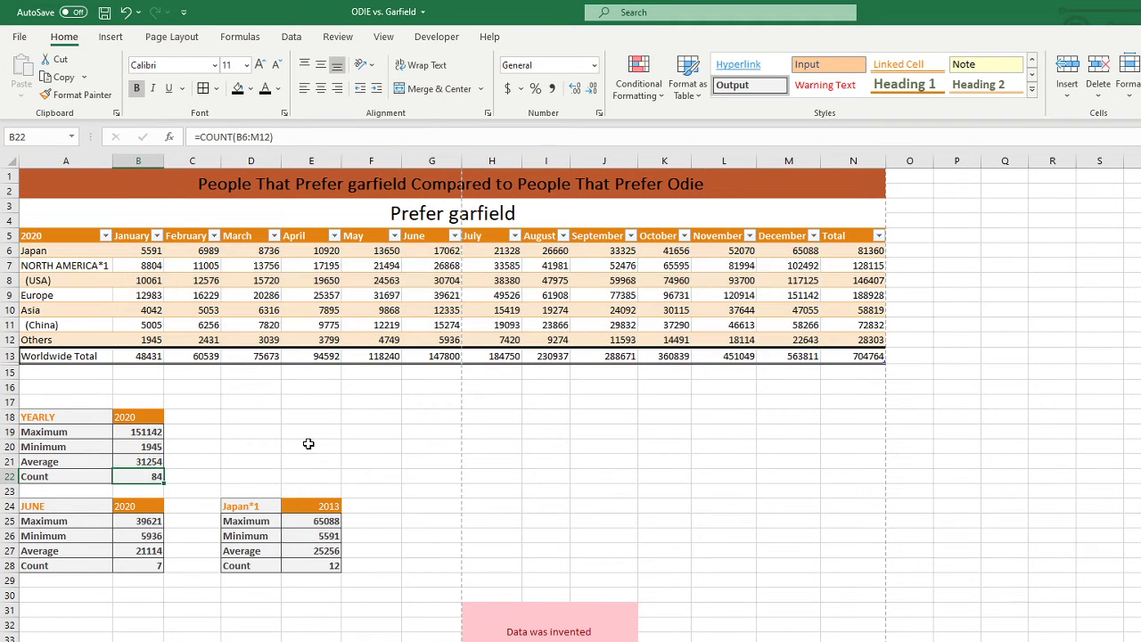
# - Inspect the yearly Average formula in B21 and the yearly Count formula in B22, including the ranges they cover
pyautogui.doubleClick(954, 176)
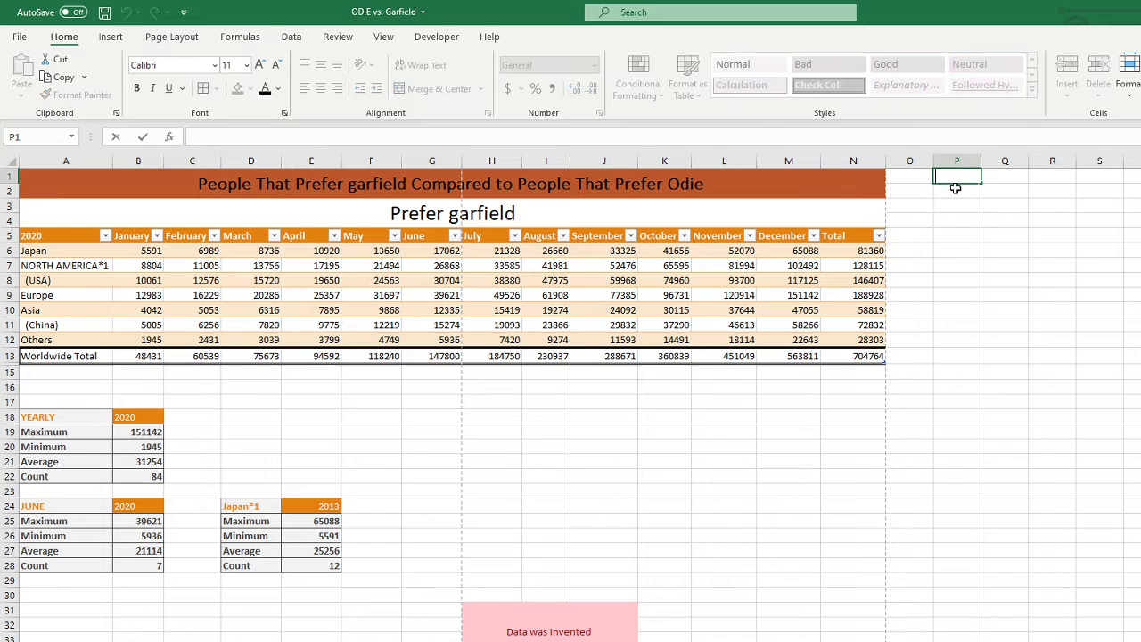
pyautogui.doubleClick(154, 461)
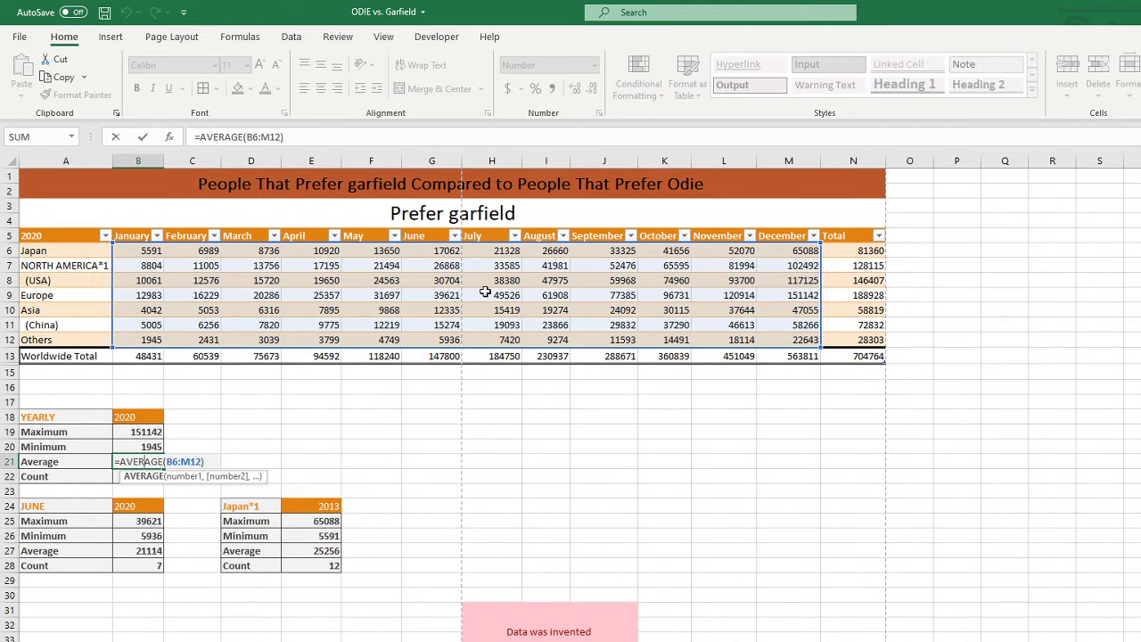
pyautogui.press('Return')
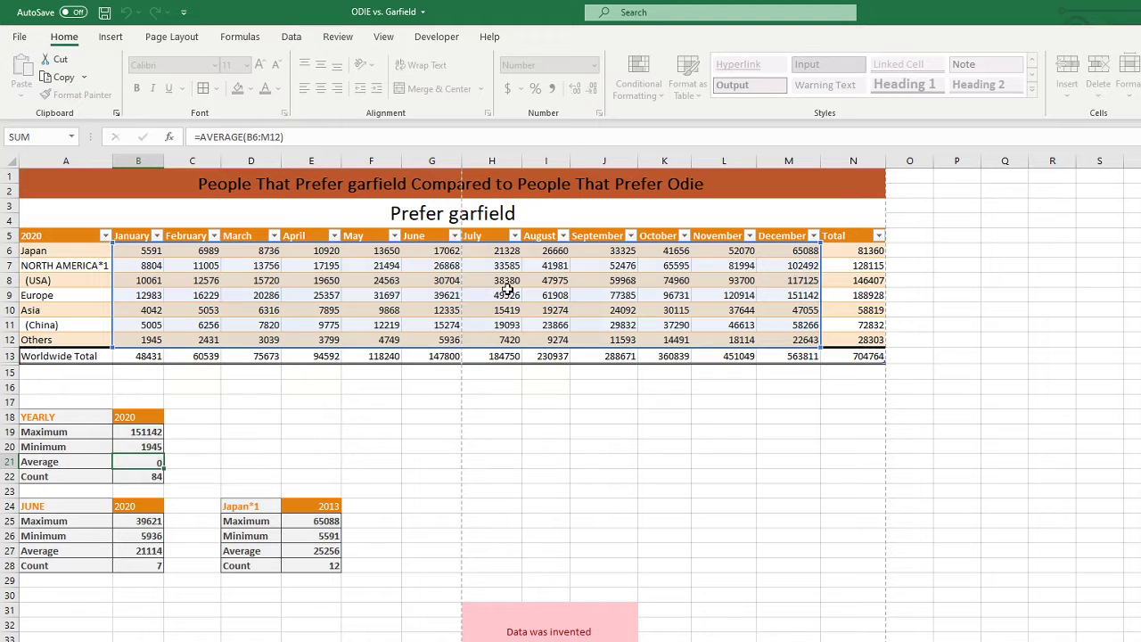
pyautogui.doubleClick(147, 477)
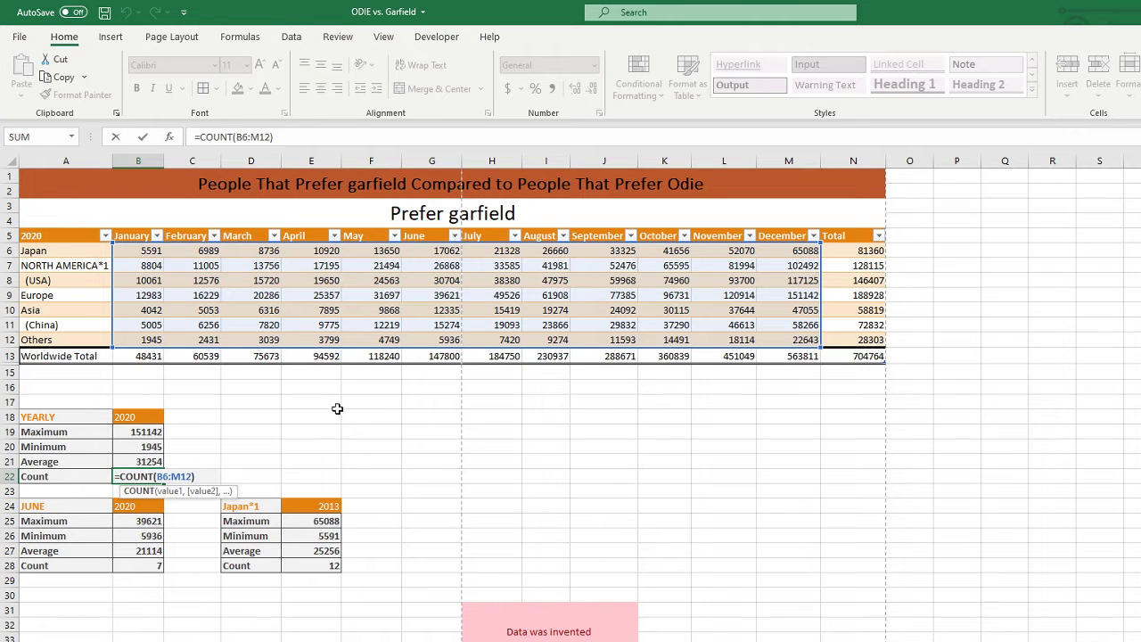
pyautogui.press('Return')
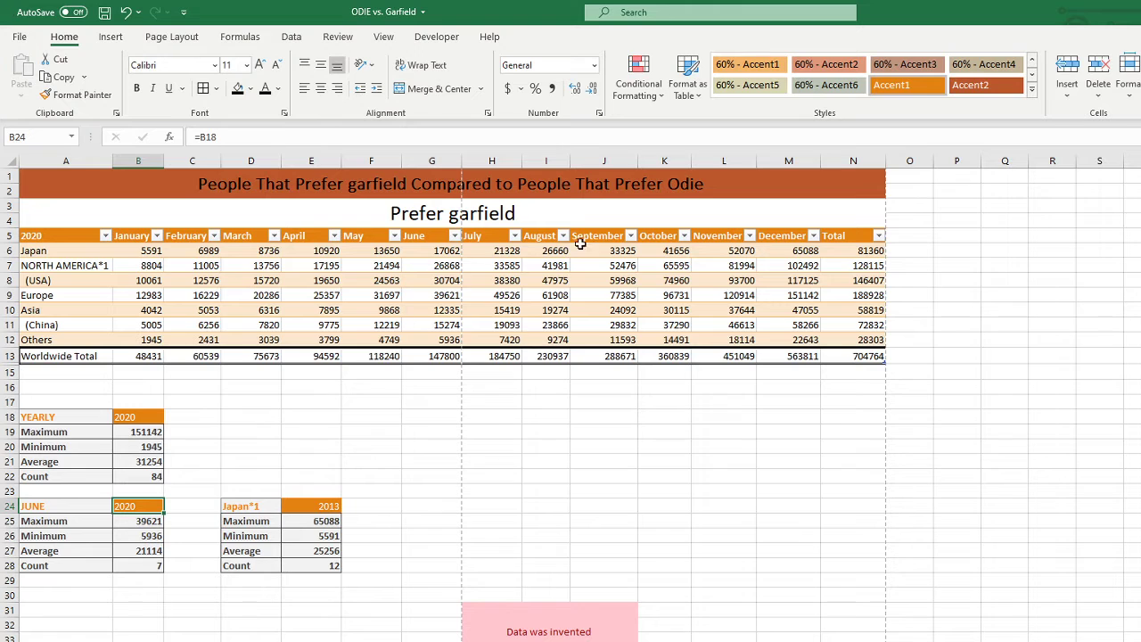
pyautogui.click(957, 183)
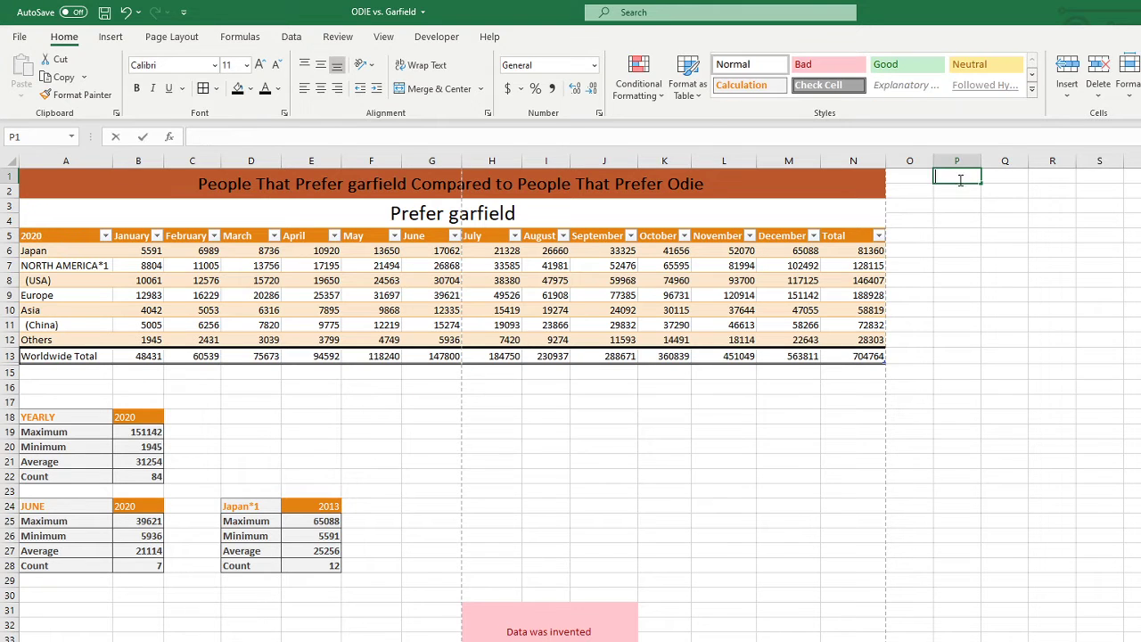
pyautogui.press('F2')
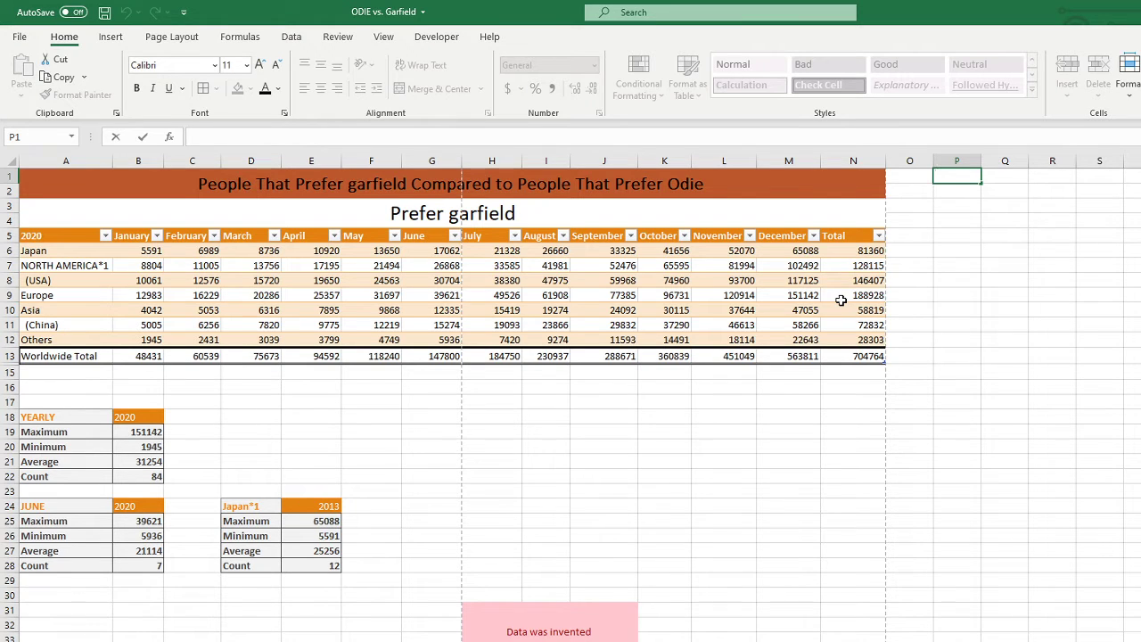
pyautogui.write('+')
pyautogui.press('Escape')
pyautogui.write('-')
pyautogui.press('Escape')
pyautogui.doubleClick(952, 177)
pyautogui.moveTo(943, 179); pyautogui.dragTo(937, 177)
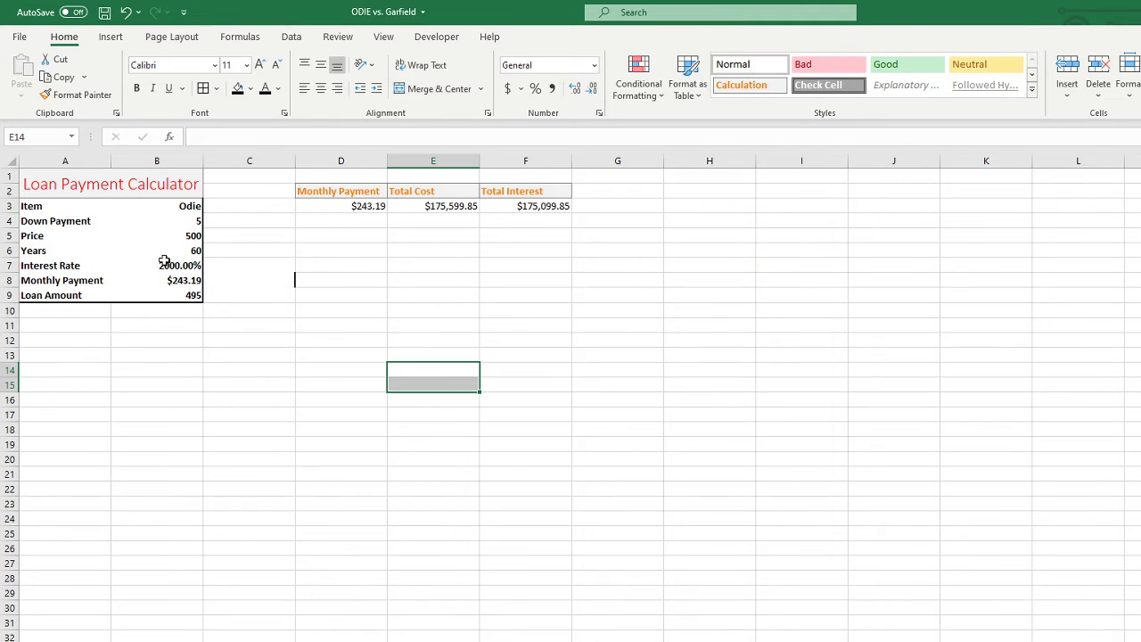
# - Inspect the Interest Rate entry in B7 and the Monthly Payment formula in B8 of the Loan Payment Calculator
pyautogui.click(179, 267)
pyautogui.doubleClick(179, 267)
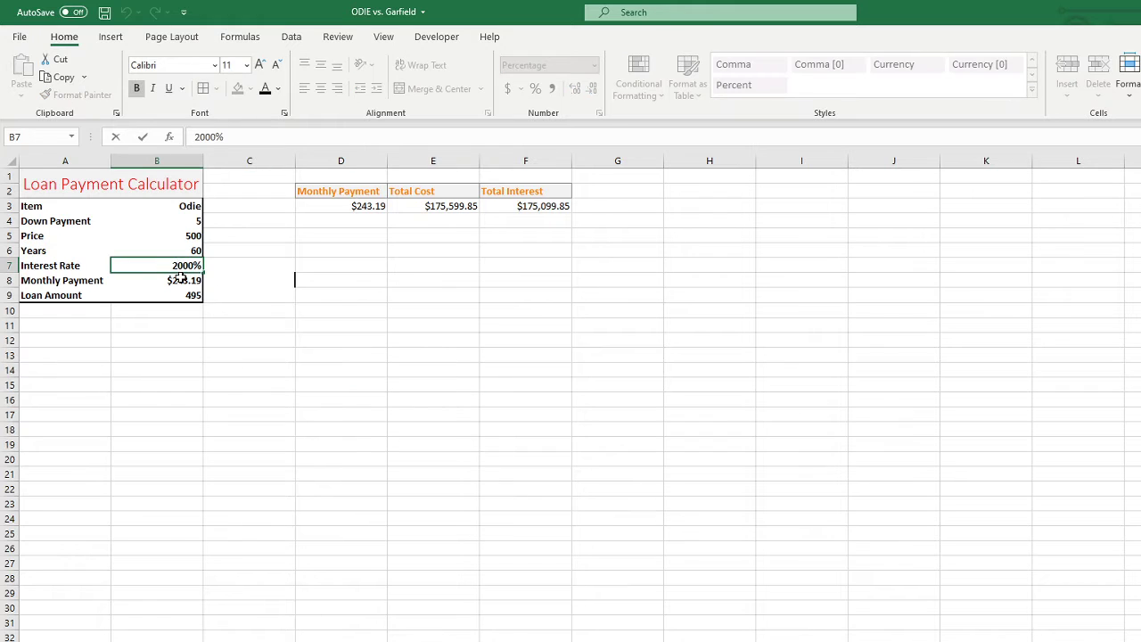
pyautogui.press('Return')
pyautogui.doubleClick(179, 279)
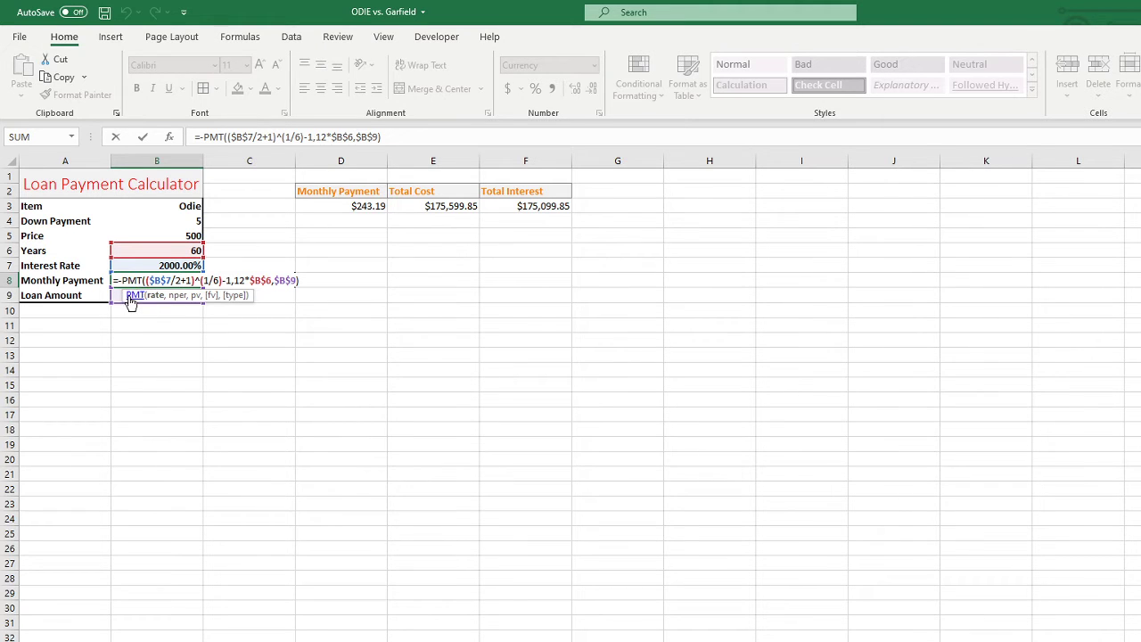
# - Start a PMT formula in B12 to see the suggested functions, and discard the entry
pyautogui.click(175, 341)
pyautogui.doubleClick(176, 341)
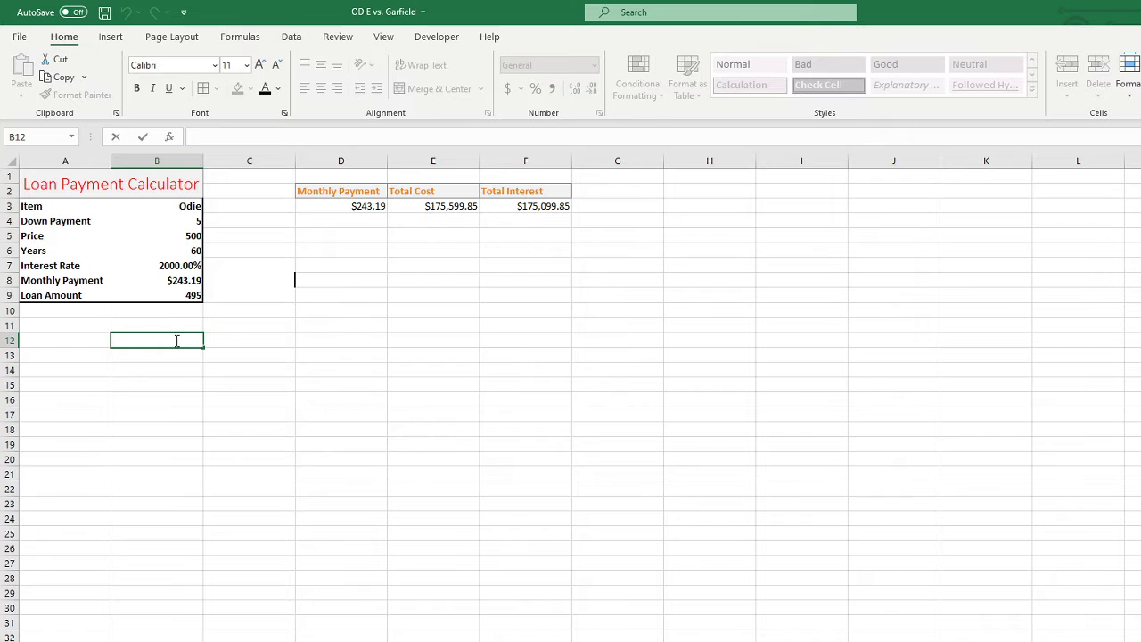
pyautogui.write('=pmt')
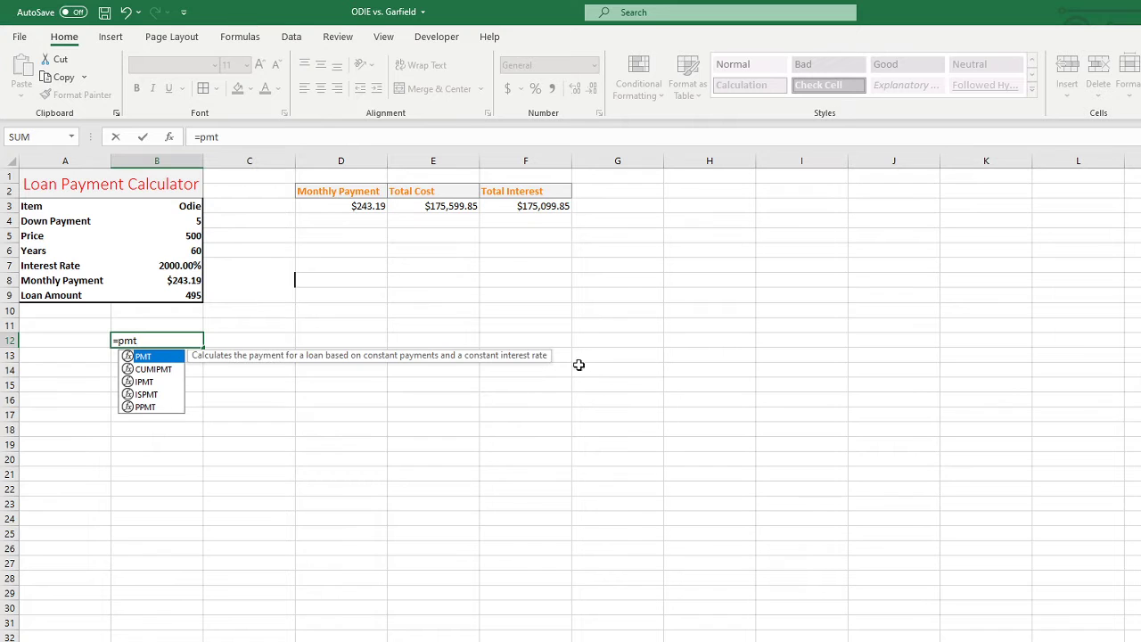
pyautogui.press('BackSpace')
pyautogui.press('BackSpace')
pyautogui.press('BackSpace')
pyautogui.press('BackSpace')
pyautogui.press('Return')
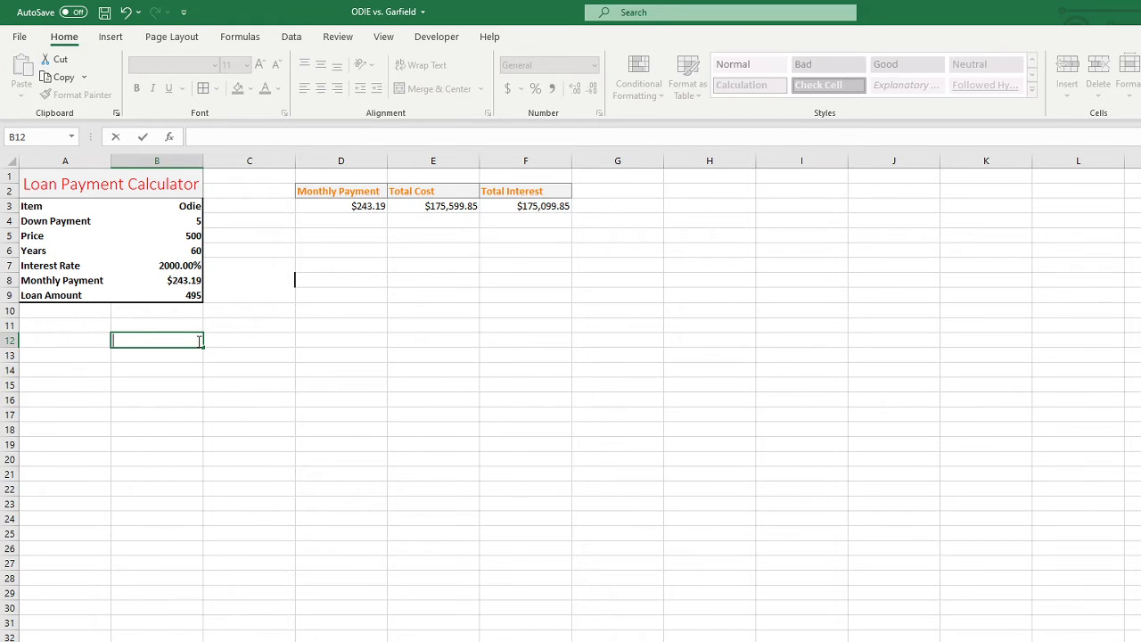
# - Examine the arguments and cell references of the Monthly Payment PMT formula in B8
pyautogui.doubleClick(176, 265)
pyautogui.doubleClick(171, 280)
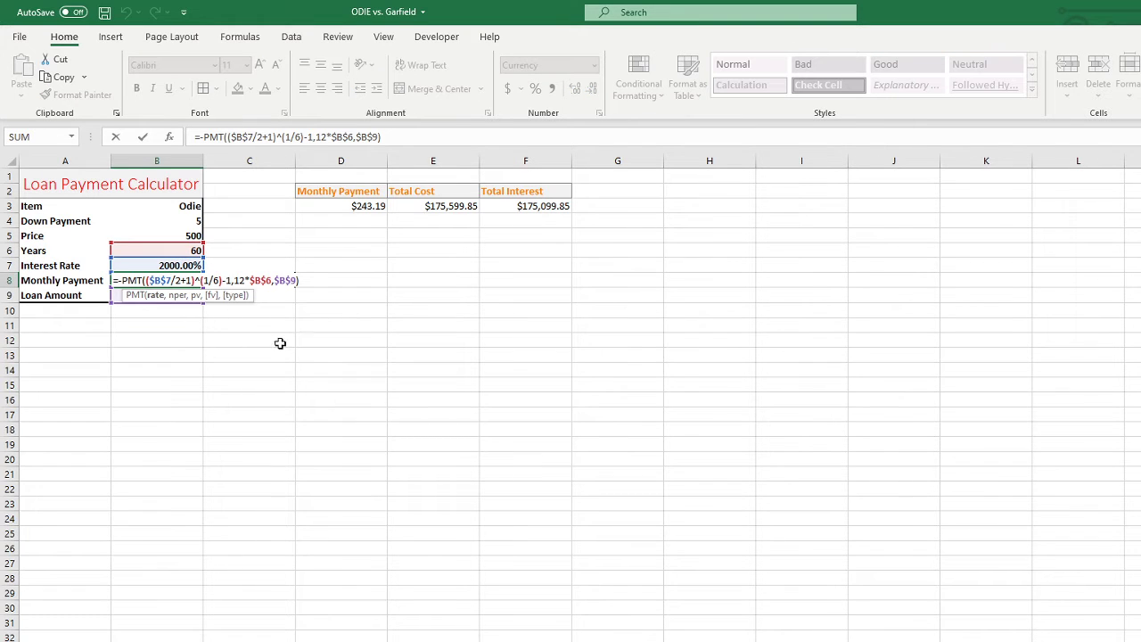
pyautogui.press('Return')
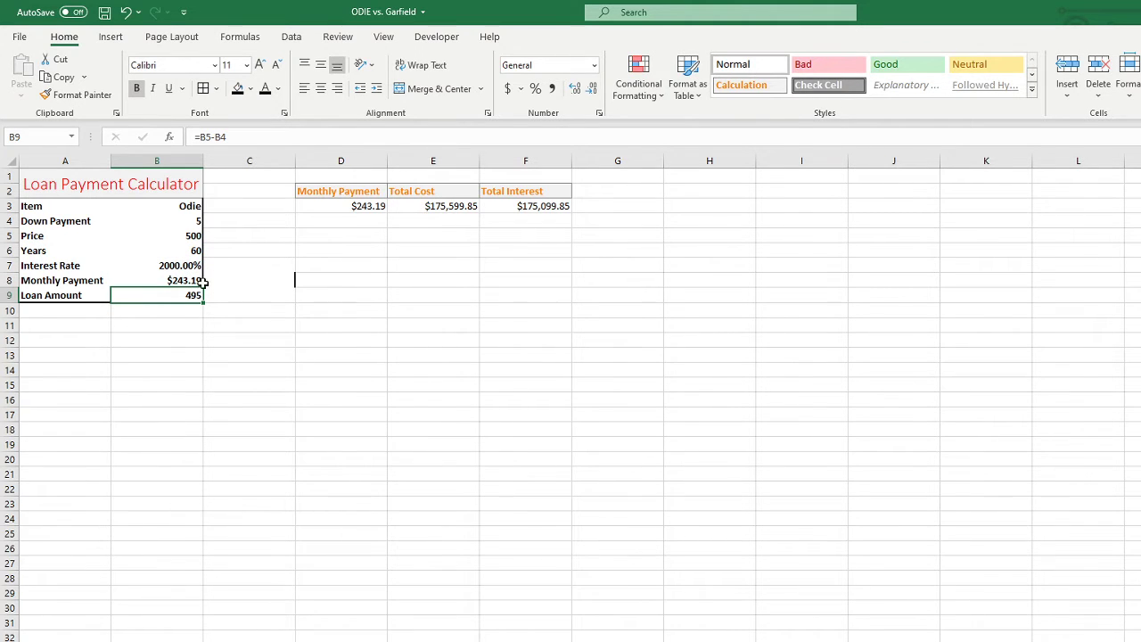
pyautogui.doubleClick(198, 281)
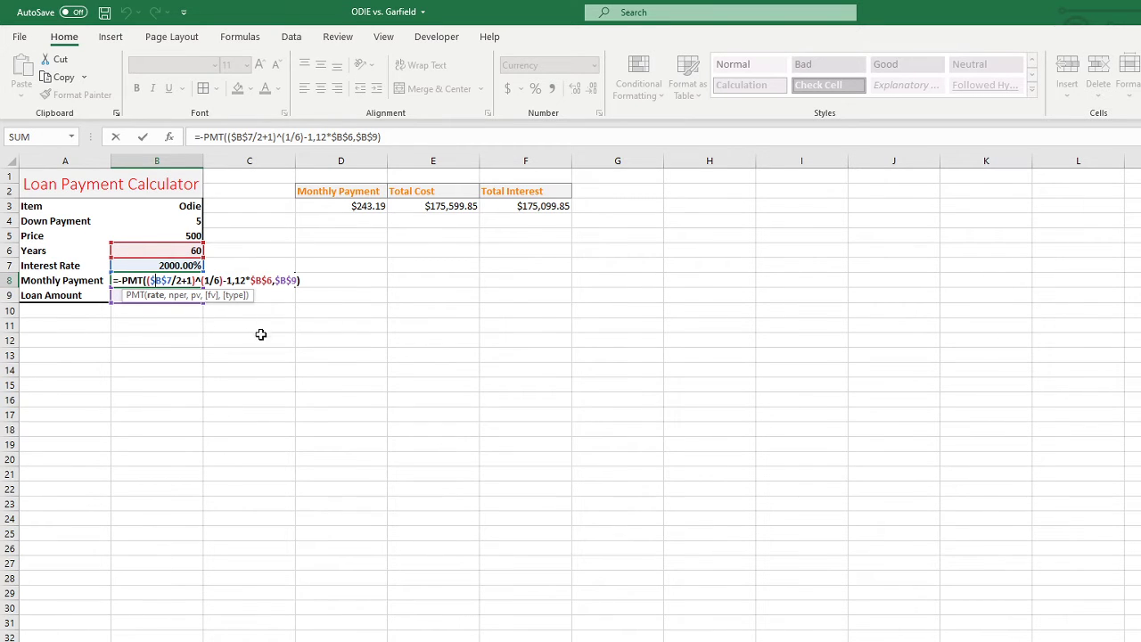
pyautogui.press('Return')
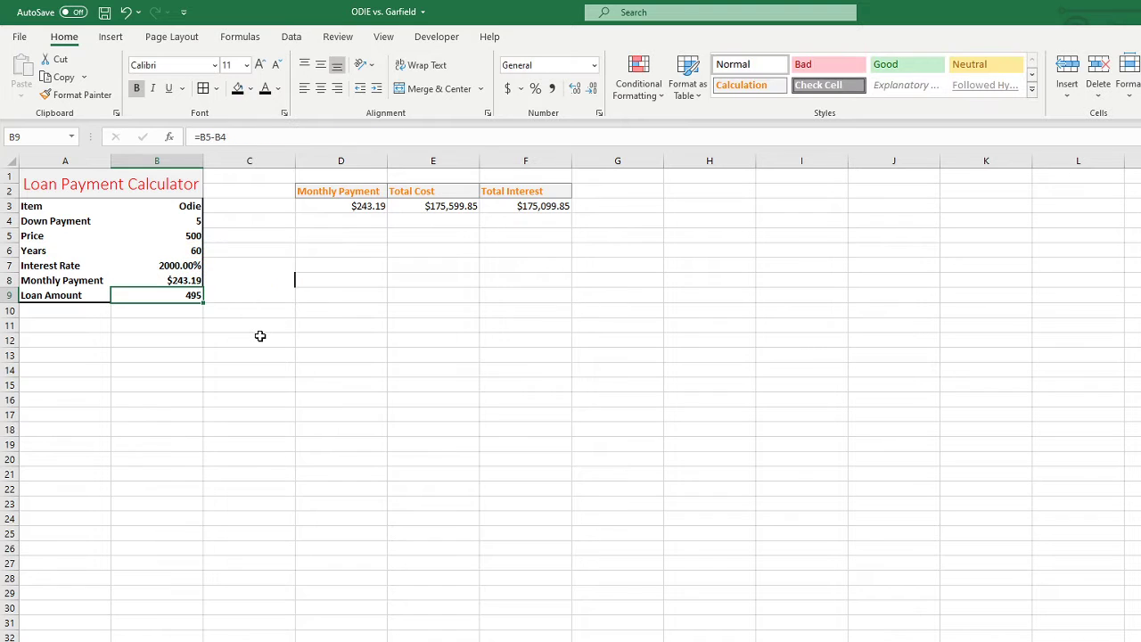
pyautogui.doubleClick(189, 280)
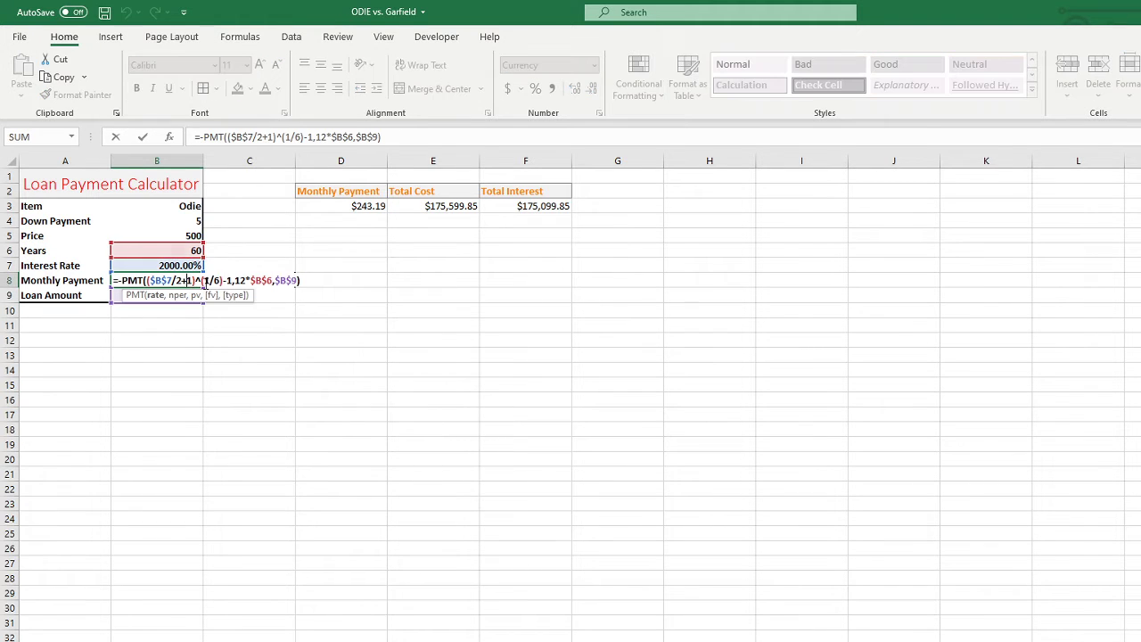
pyautogui.press('Return')
# - Fill the Monthly Payment formula from B8 into C8, and make the $B$6 reference in B8 relative
pyautogui.click(202, 282)
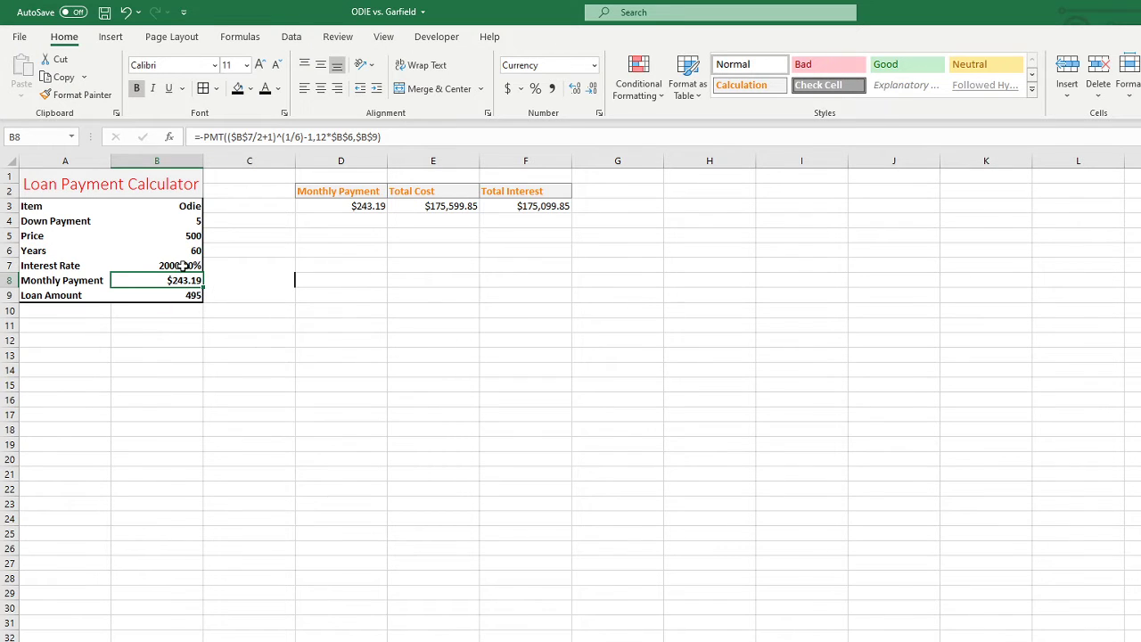
pyautogui.moveTo(204, 288); pyautogui.dragTo(283, 286)
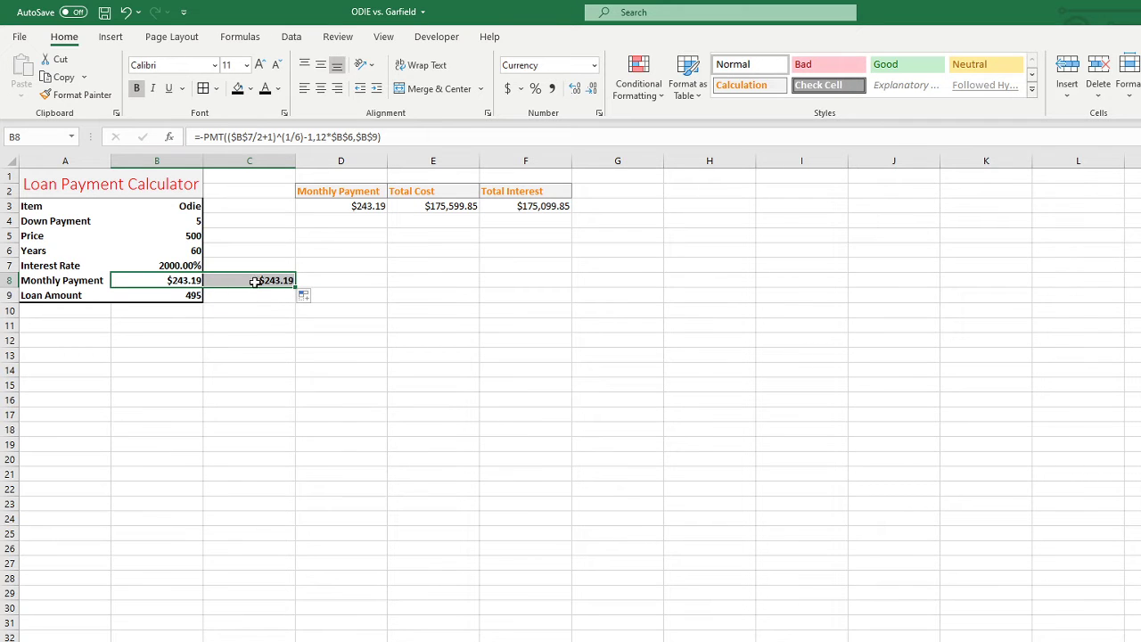
pyautogui.doubleClick(175, 281)
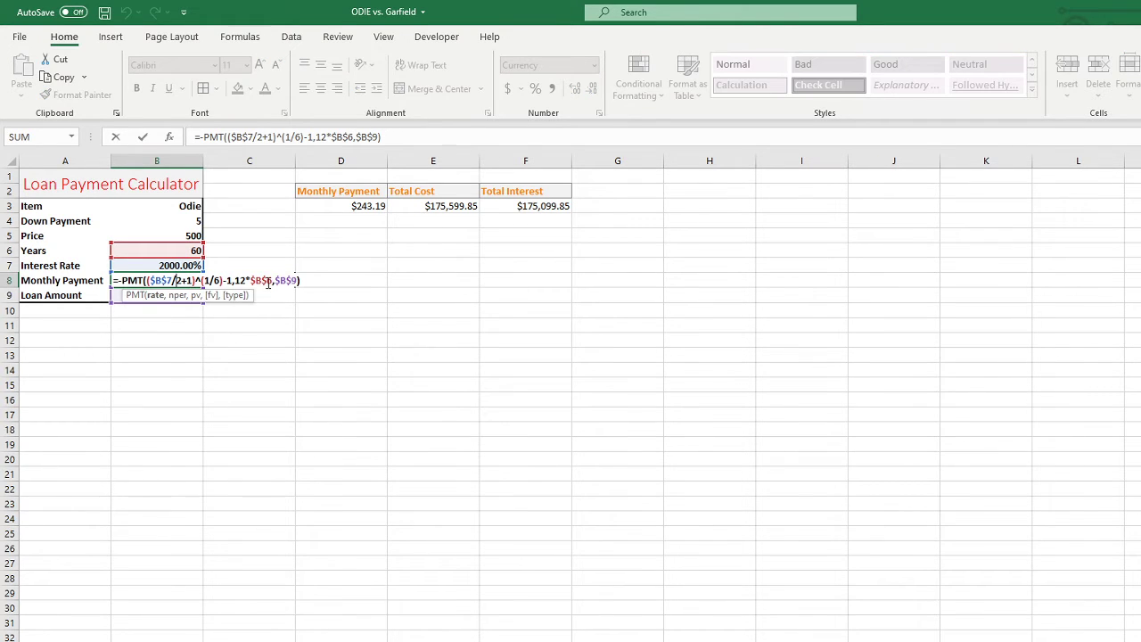
pyautogui.click(265, 282)
pyautogui.press('BackSpace')
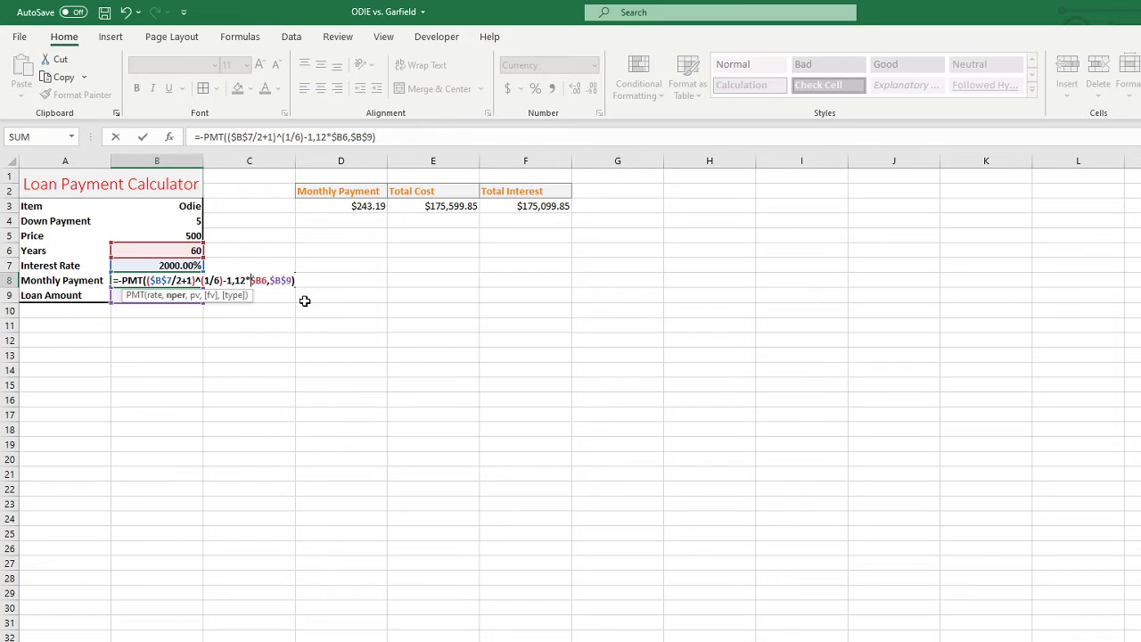
pyautogui.press('Return')
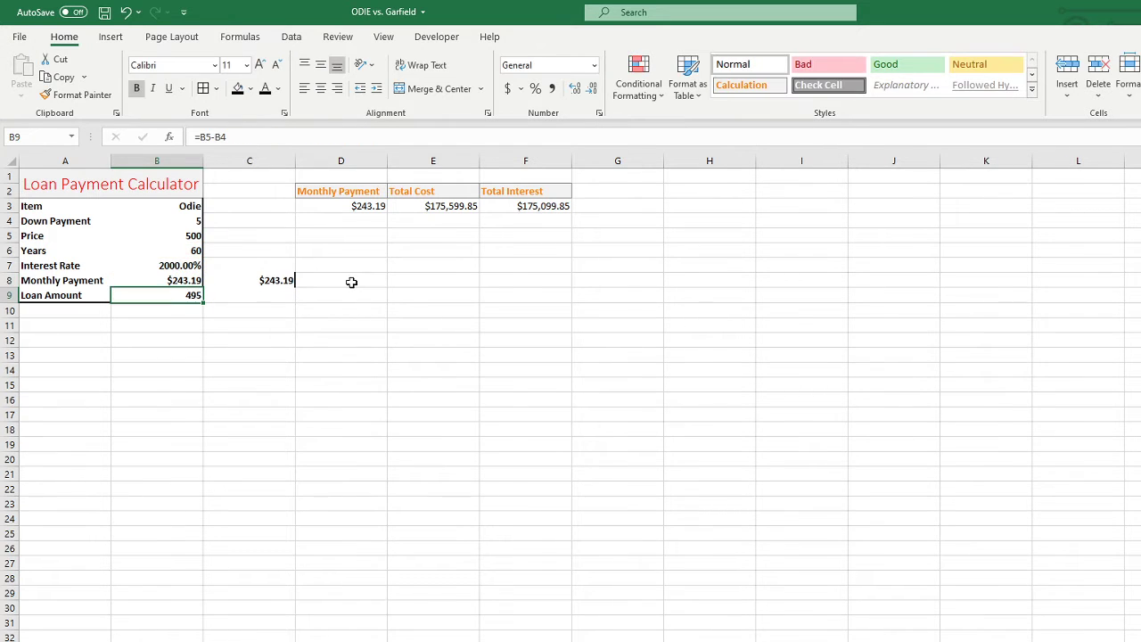
# - Refill C8 with the edited B8 formula and inspect how its Years reference shifts
pyautogui.press('Up')
pyautogui.moveTo(204, 286); pyautogui.dragTo(284, 284)
pyautogui.press('Right')
pyautogui.press('F2')
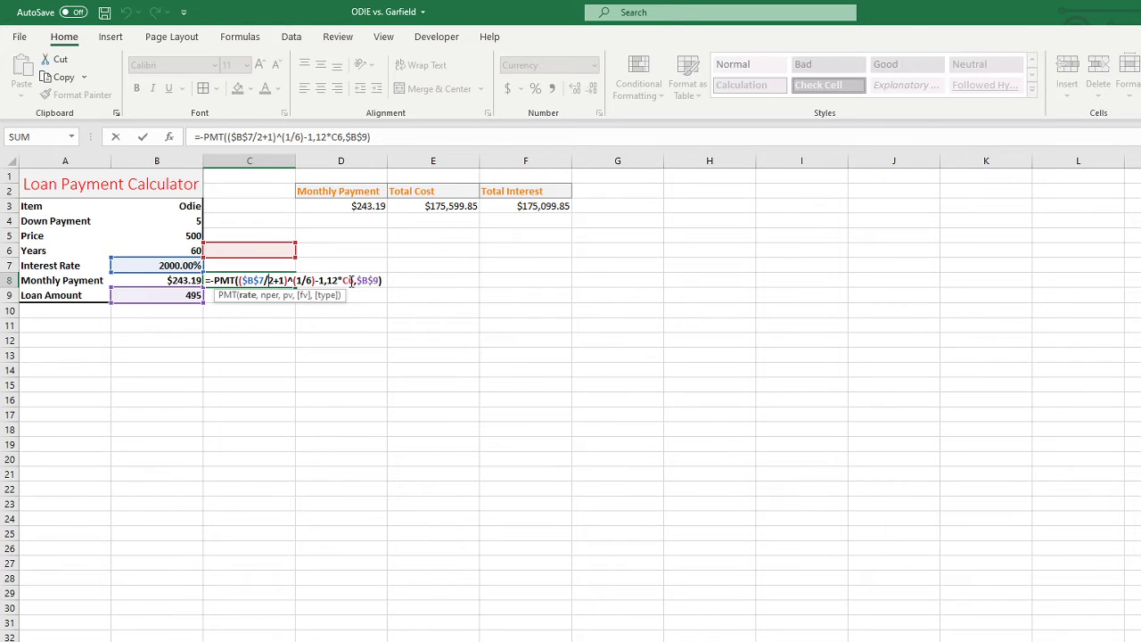
pyautogui.press('Escape')
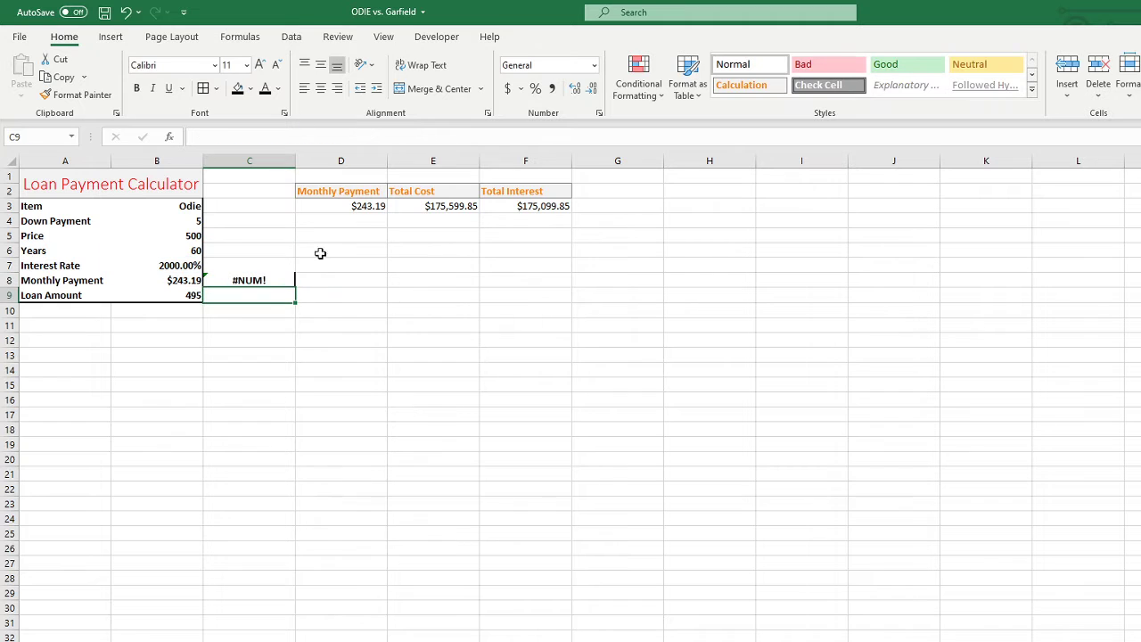
# - Undo both fills into C8 and the reference change in the Monthly Payment formula
pyautogui.click(127, 13)
pyautogui.click(127, 13)
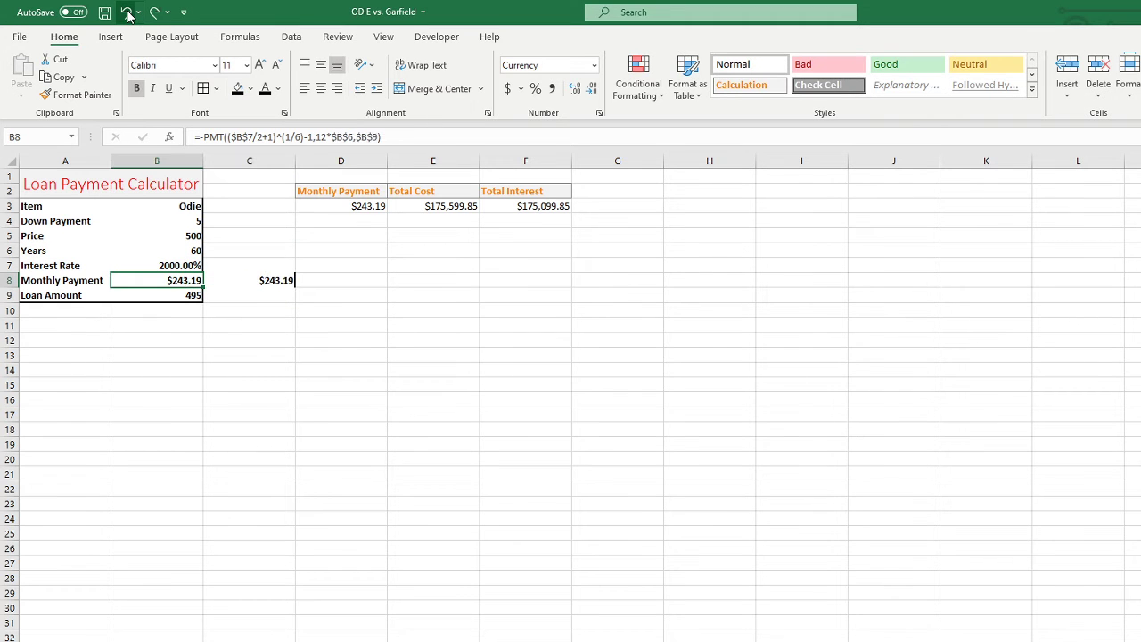
pyautogui.click(127, 13)
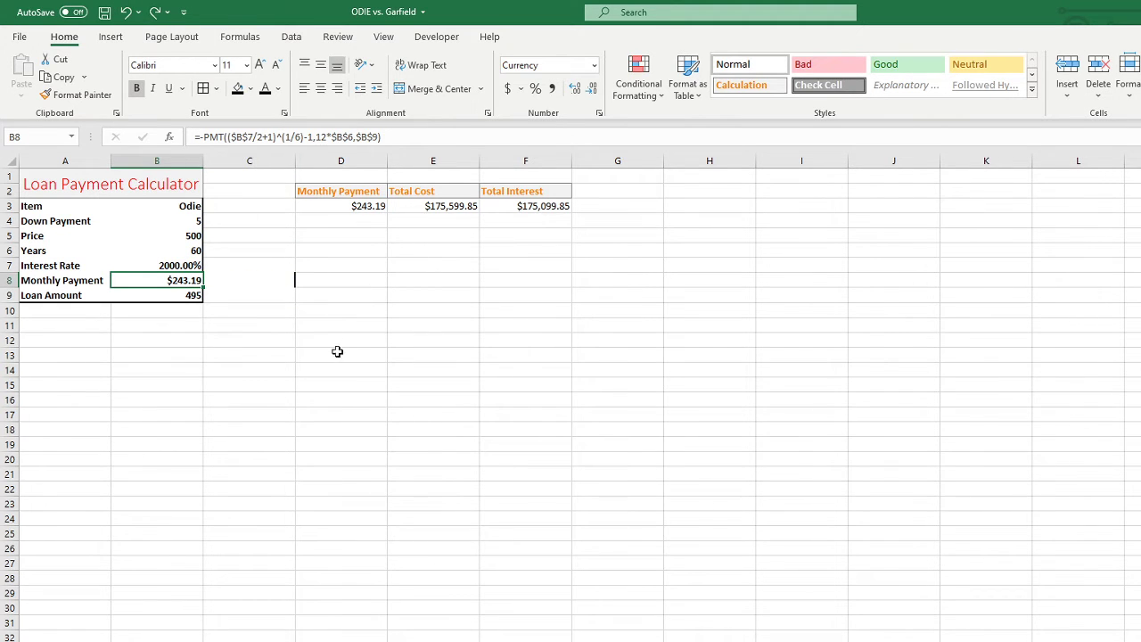
# - Inspect the formulas behind Monthly Payment in D3, Total Cost in E3 and Total Interest in F3
pyautogui.click(364, 205)
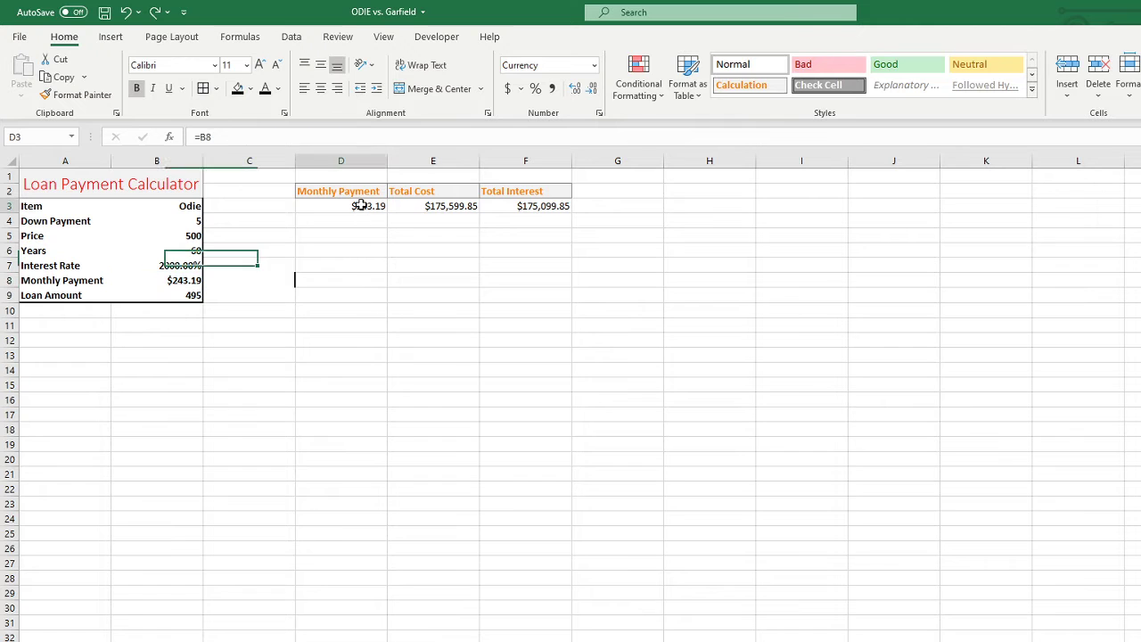
pyautogui.write('=B8')
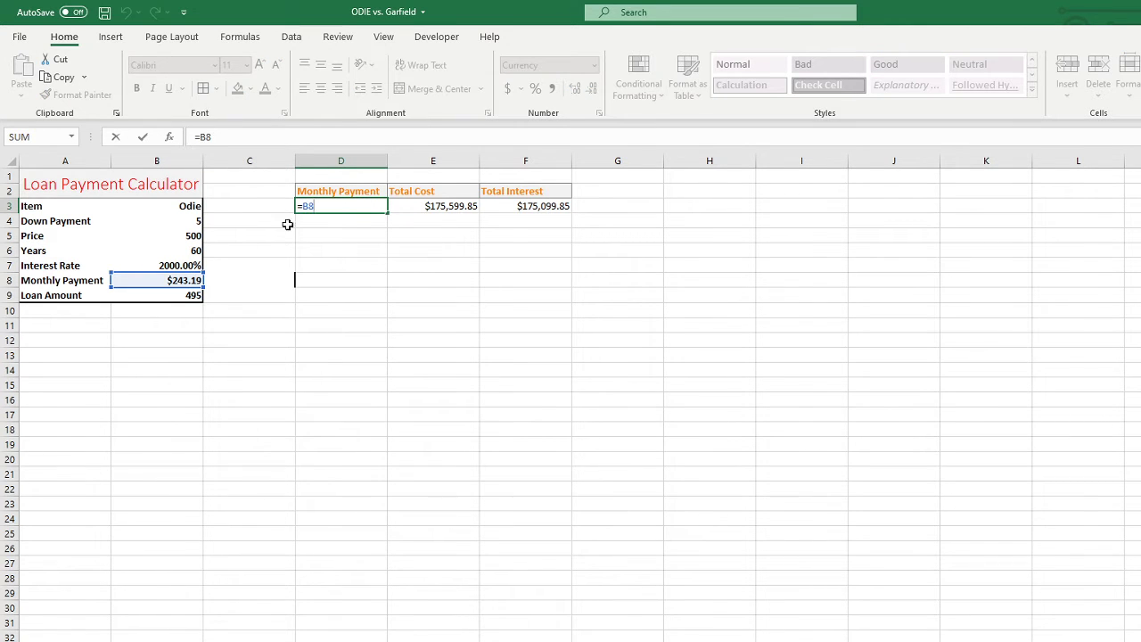
pyautogui.press('Return')
pyautogui.click(447, 209)
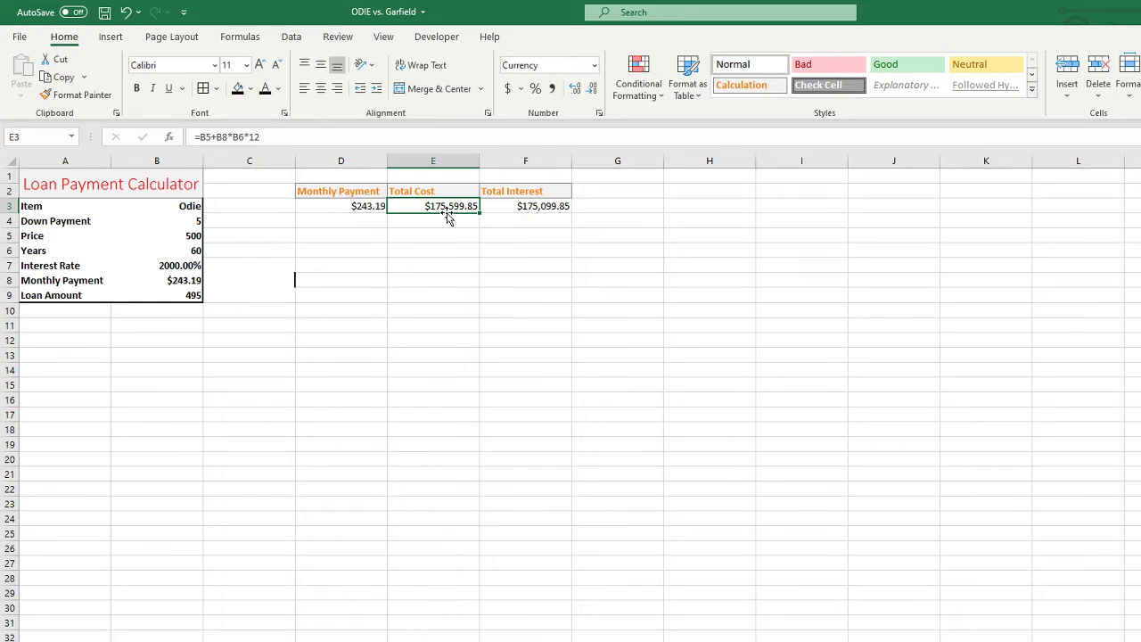
pyautogui.doubleClick(451, 203)
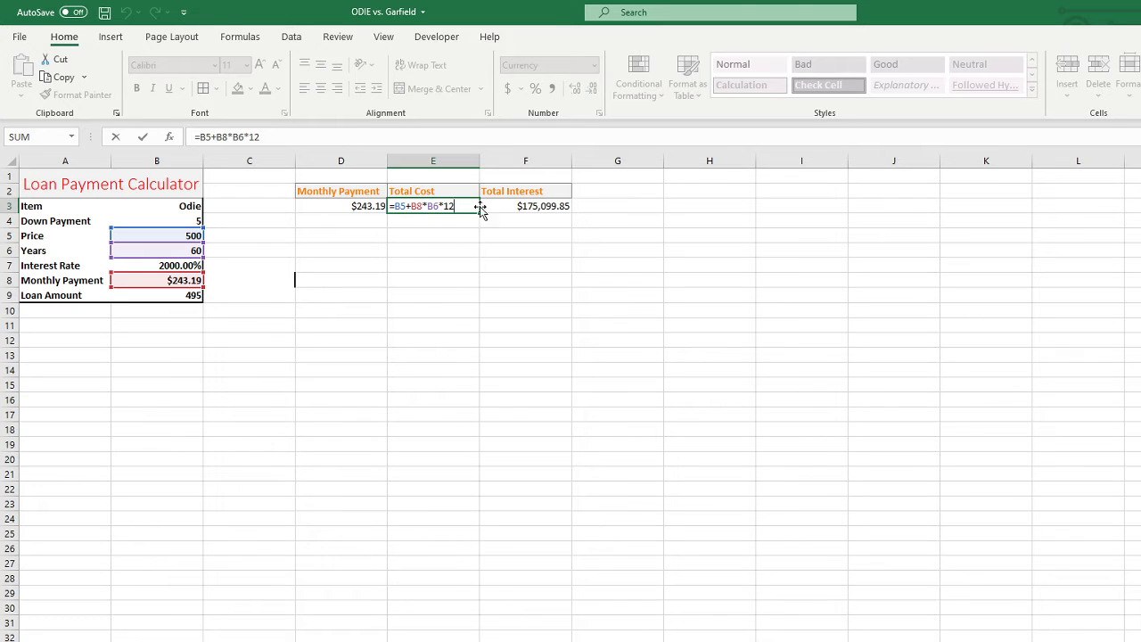
pyautogui.click(542, 206)
pyautogui.write('=E3-B5')
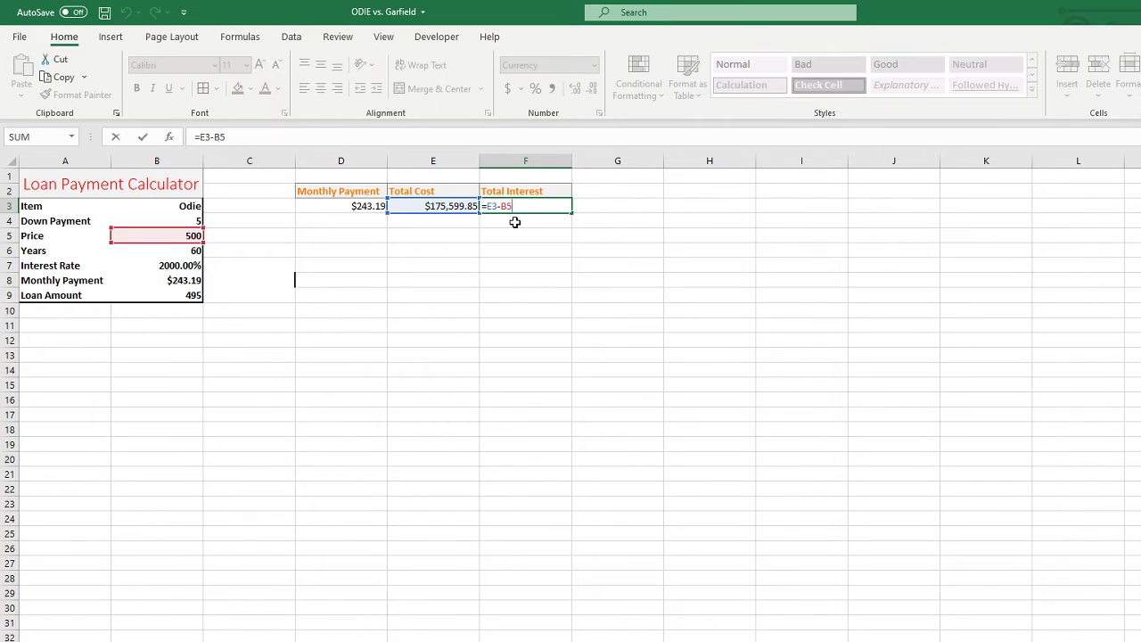
pyautogui.press('Return')
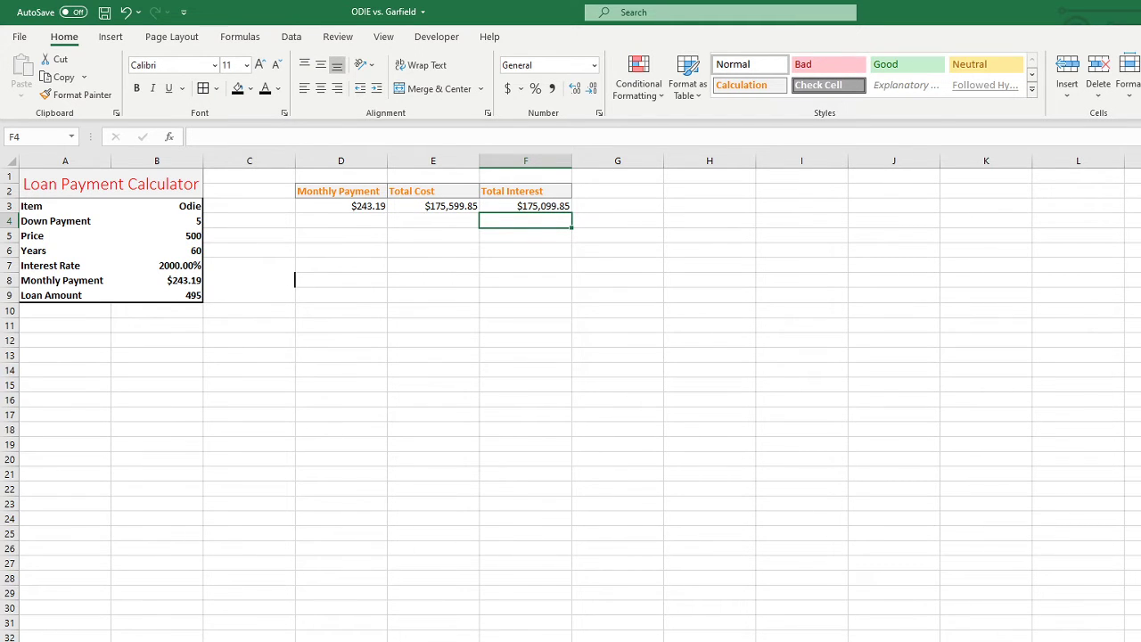
# - Switch to the worksheet with the charts and look over the line, area, pie and column charts
pyautogui.hotkey('ctrl', 'pagedown')
pyautogui.scroll(-2, 492, 515)
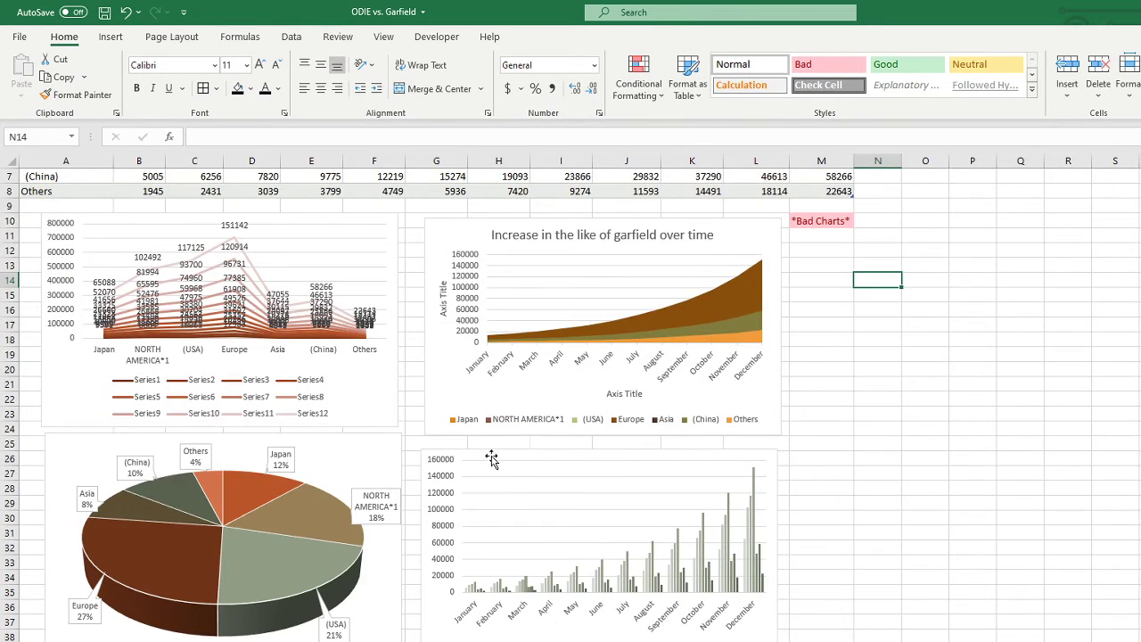
pyautogui.scroll(1, 491, 458)
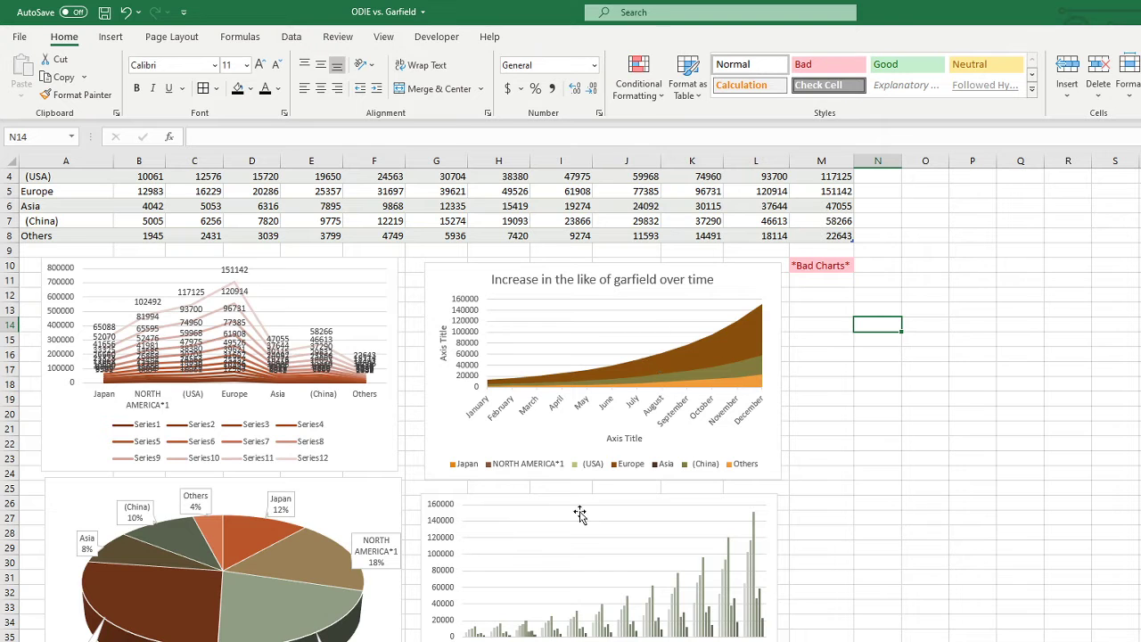
# - Select a cell in the monthly regional table and bring up the recommended charts for it
pyautogui.scroll(-1, 700, 312)
pyautogui.scroll(2, 326, 288)
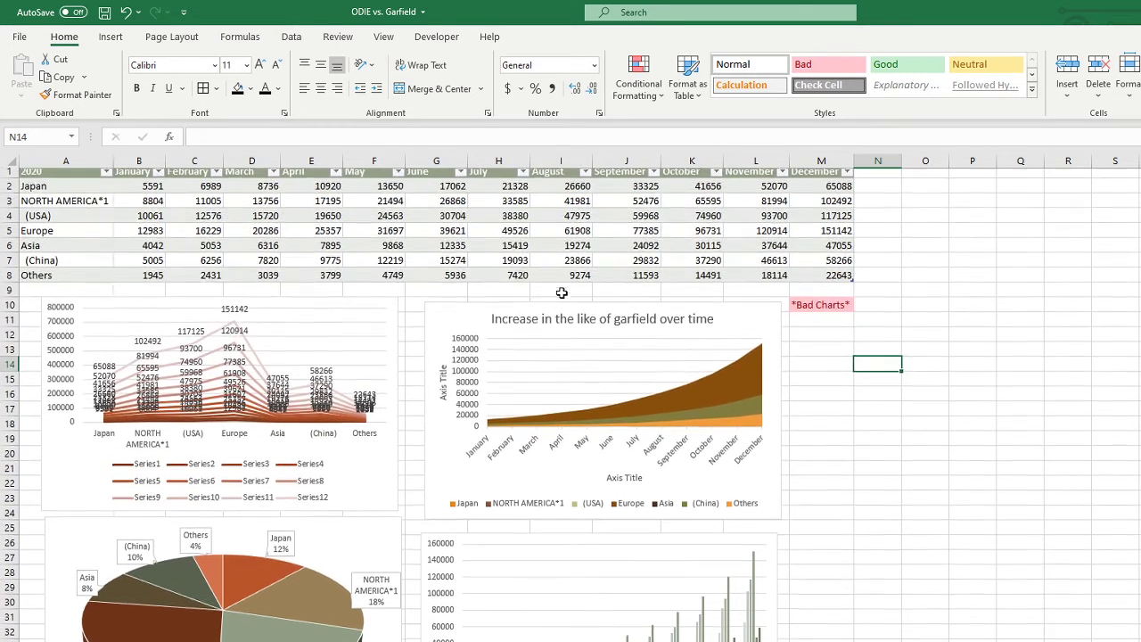
pyautogui.click(496, 251)
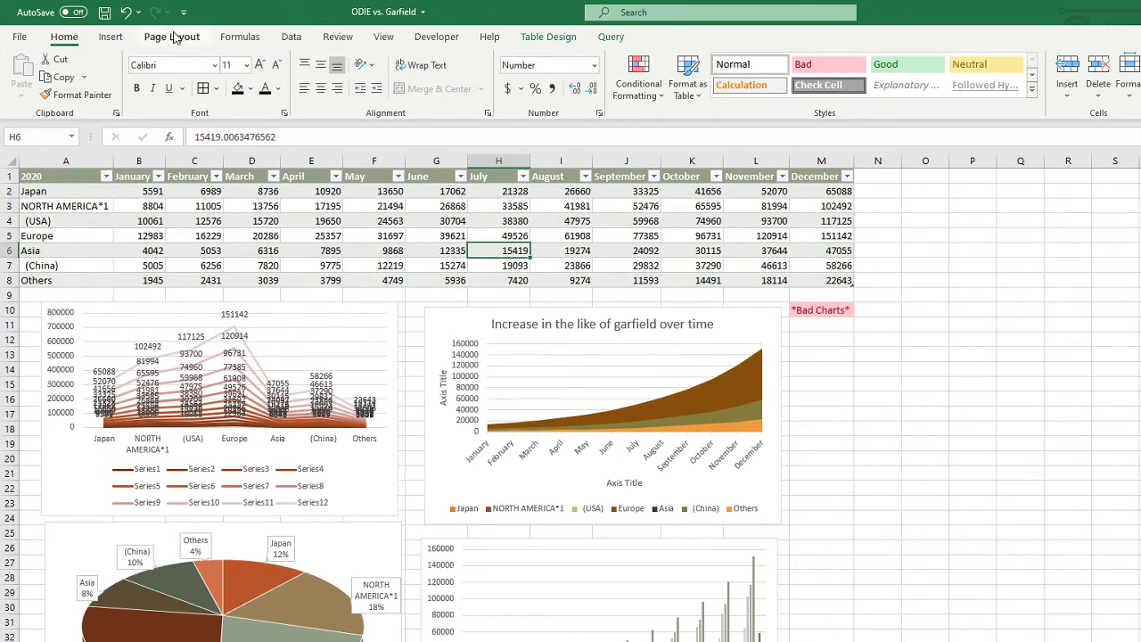
pyautogui.click(472, 220)
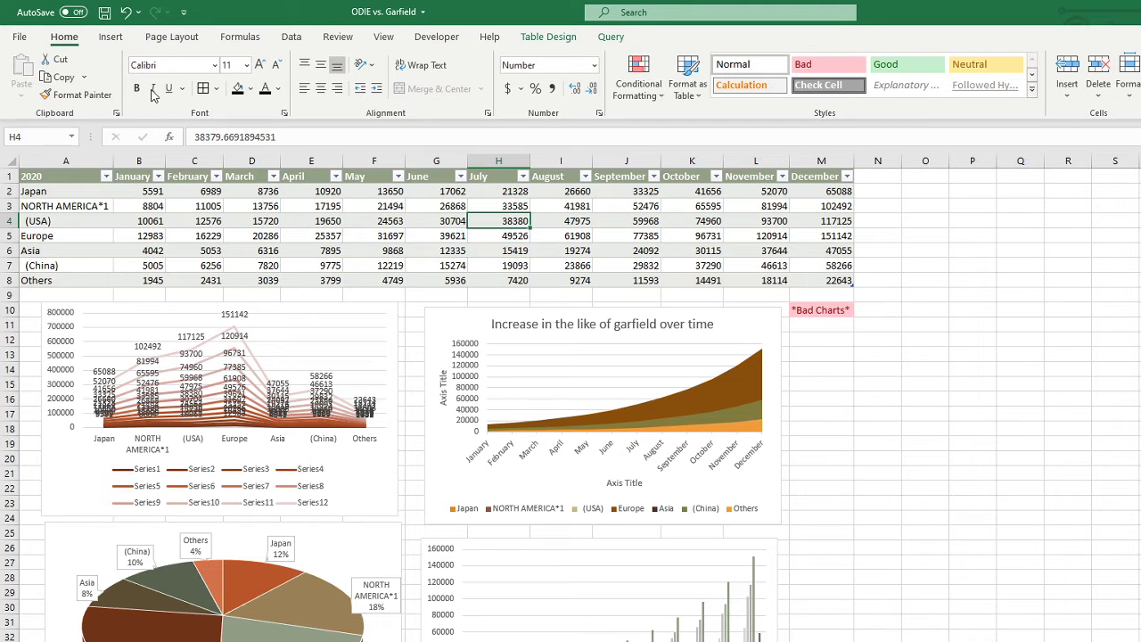
pyautogui.click(111, 39)
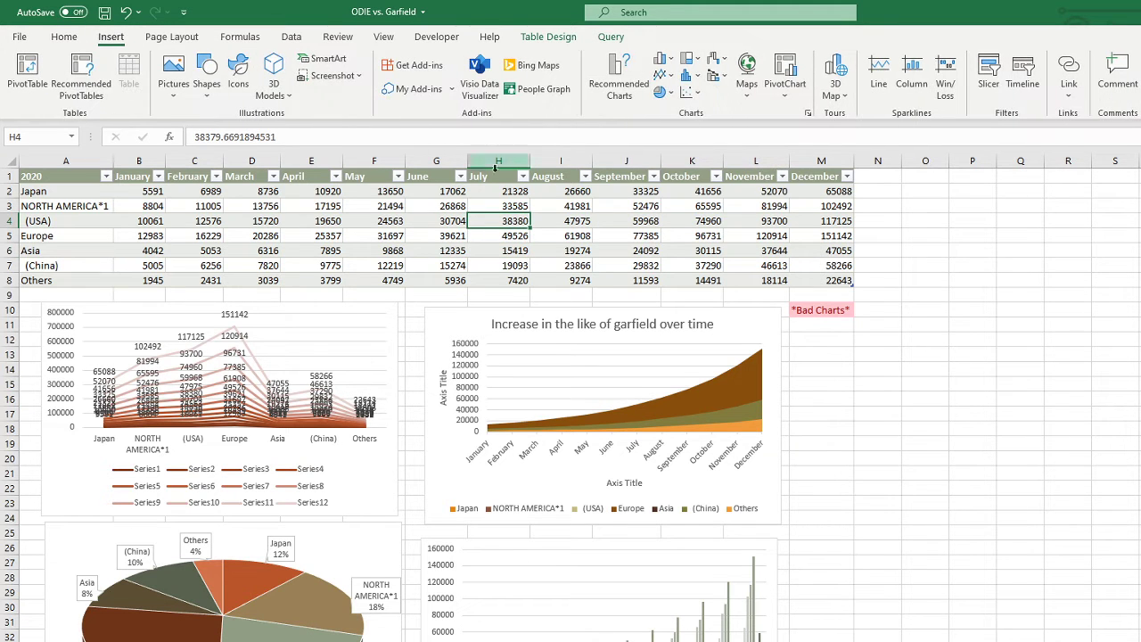
pyautogui.click(622, 89)
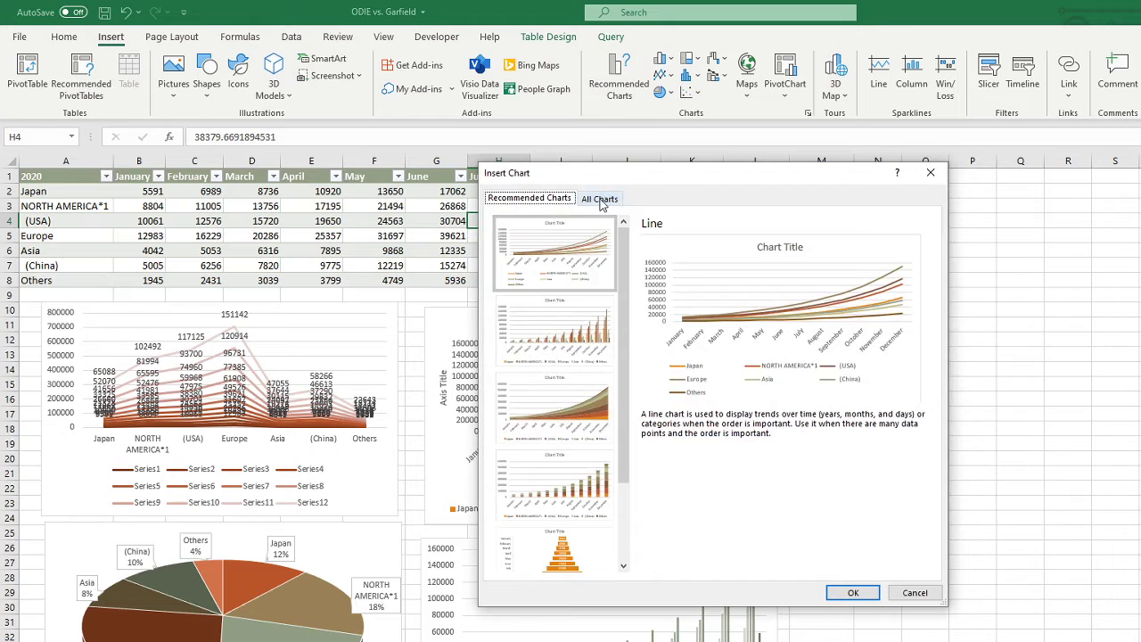
# - Preview the Bar, Map, Surface and Radar types among all charts and leave without inserting one
pyautogui.click(598, 198)
pyautogui.click(523, 312)
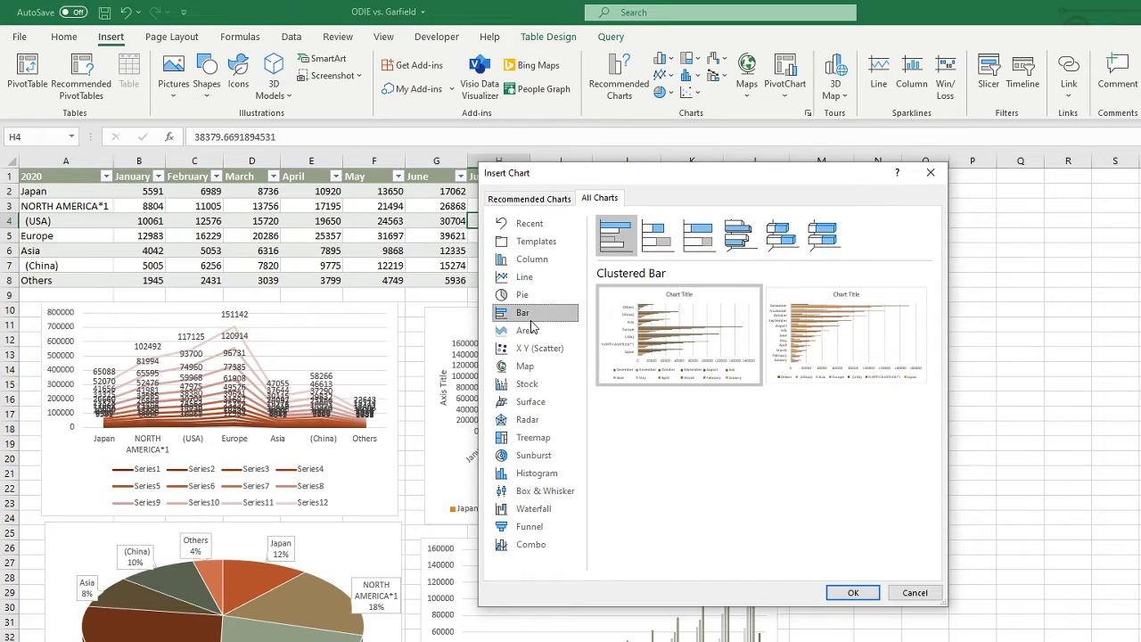
pyautogui.click(525, 365)
pyautogui.click(522, 419)
pyautogui.click(524, 401)
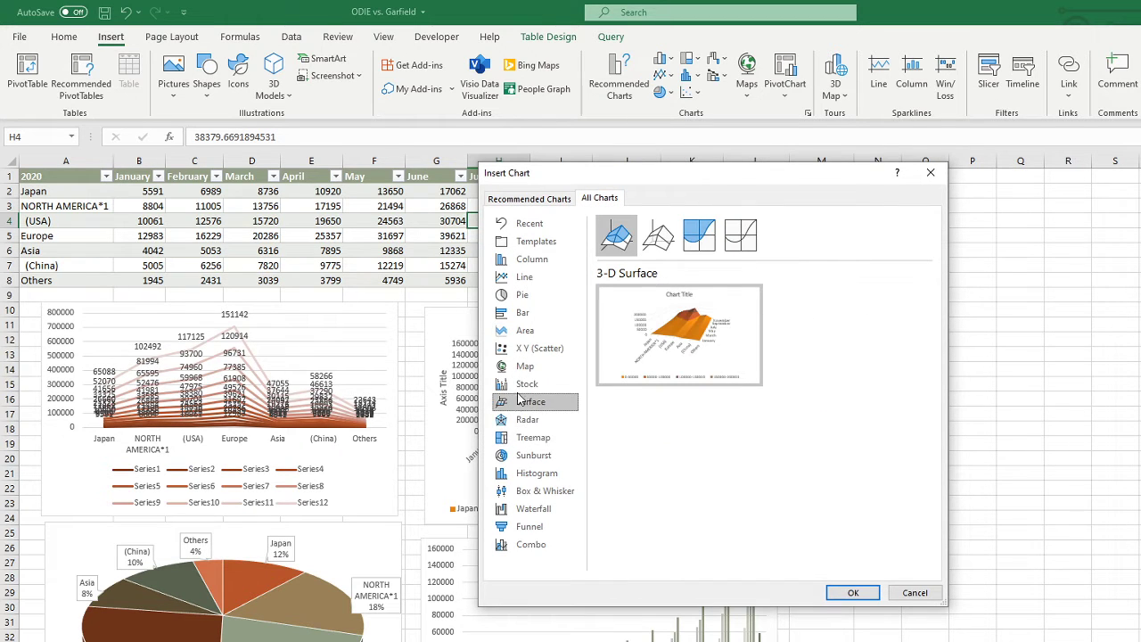
pyautogui.click(526, 421)
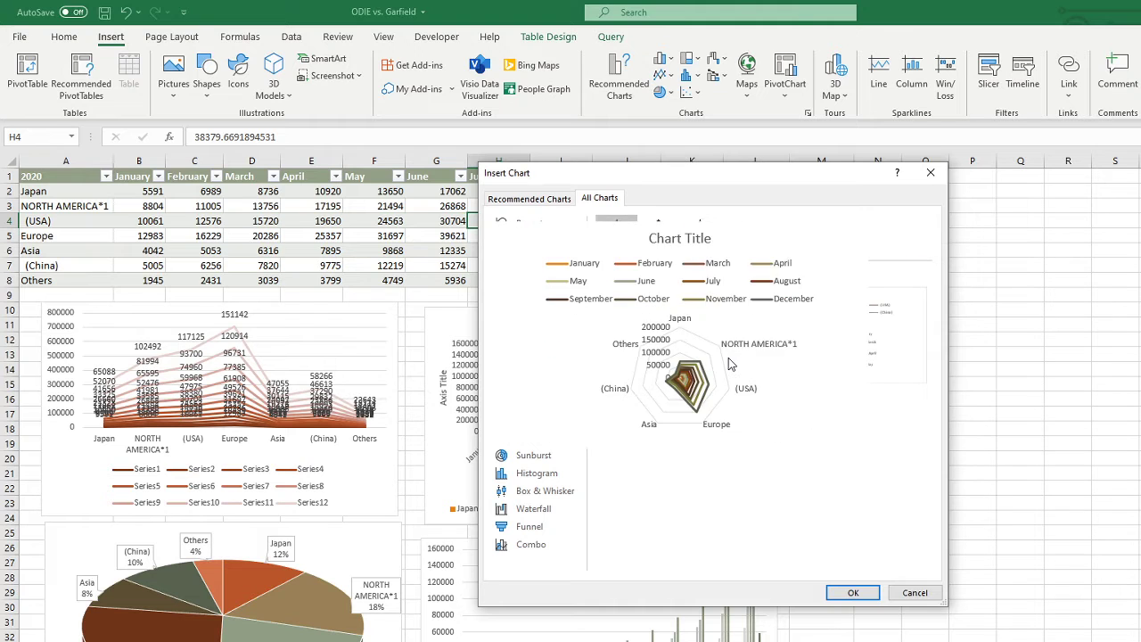
pyautogui.moveTo(827, 365)
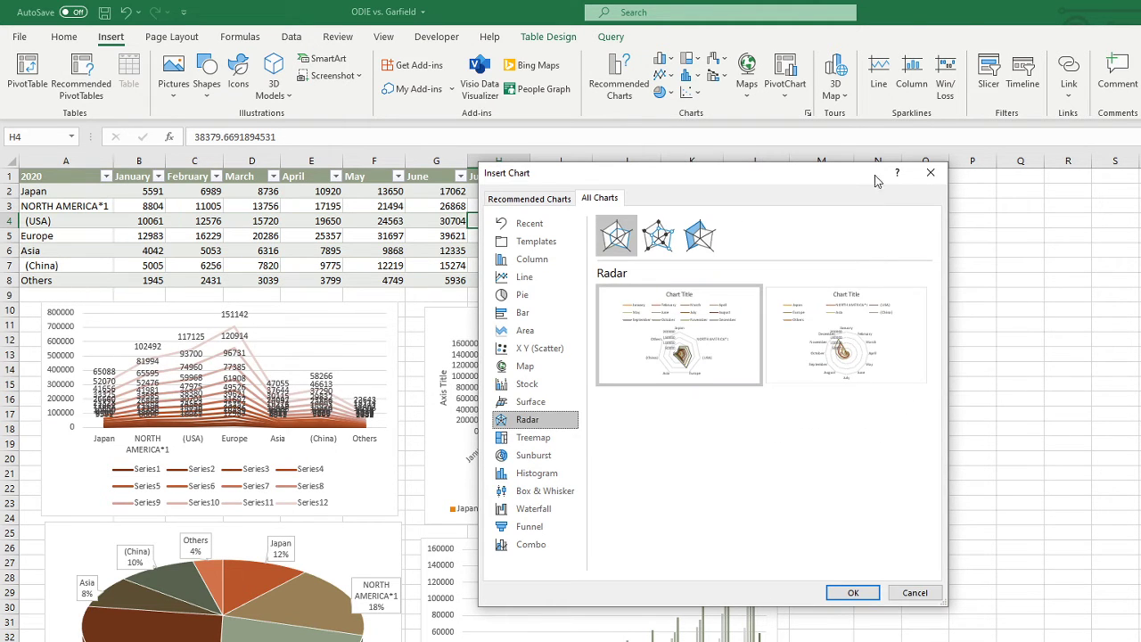
pyautogui.click(929, 172)
# - Show the list of chart elements available for the line chart of the regions
pyautogui.scroll(-1, 700, 298)
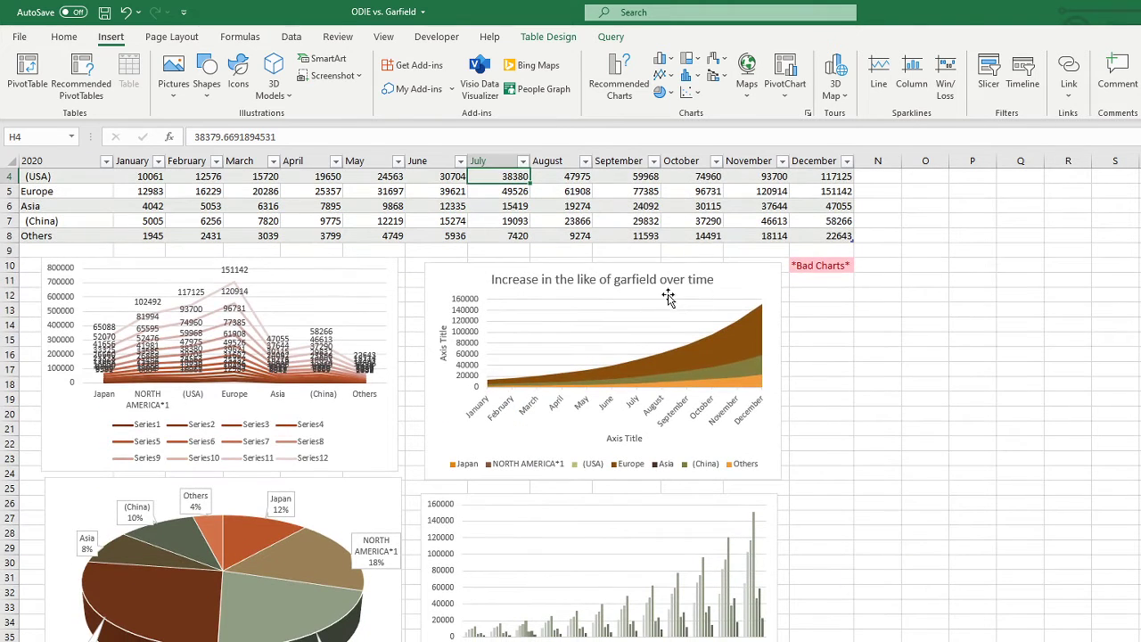
pyautogui.click(398, 277)
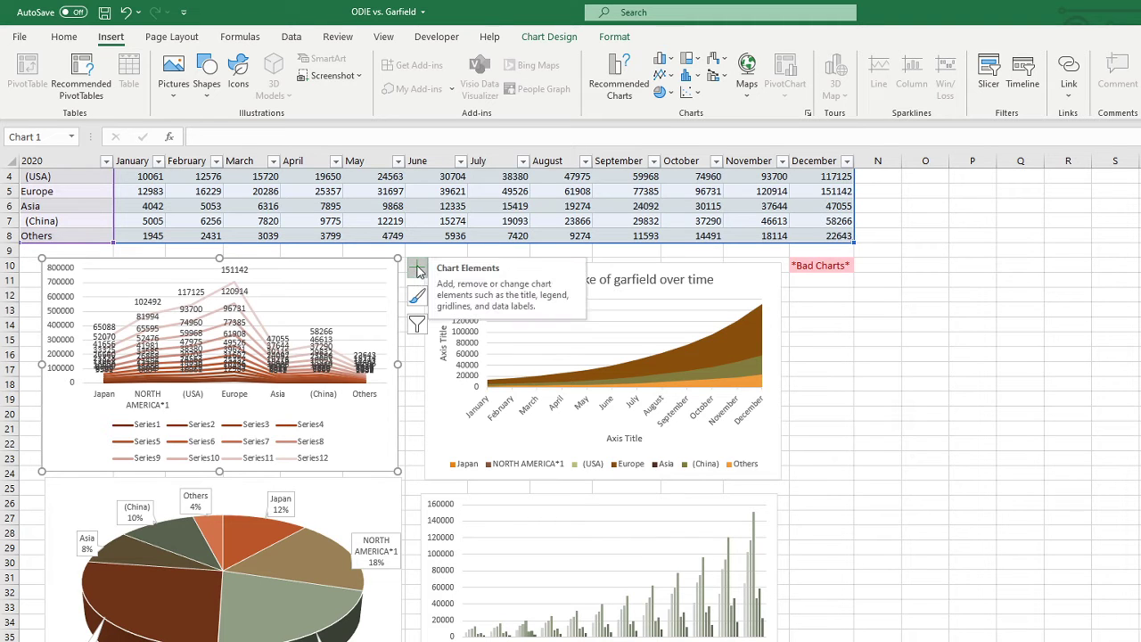
pyautogui.click(419, 271)
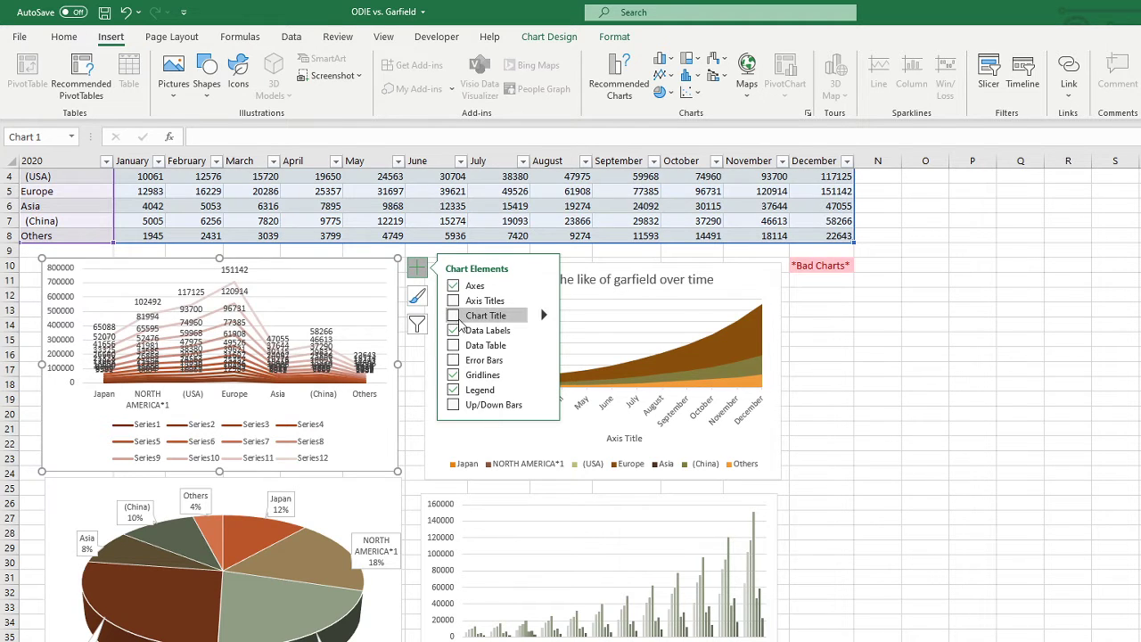
# - Open the area chart's title for editing, select its whole text and leave it without changes
pyautogui.click(683, 279)
pyautogui.click(682, 279)
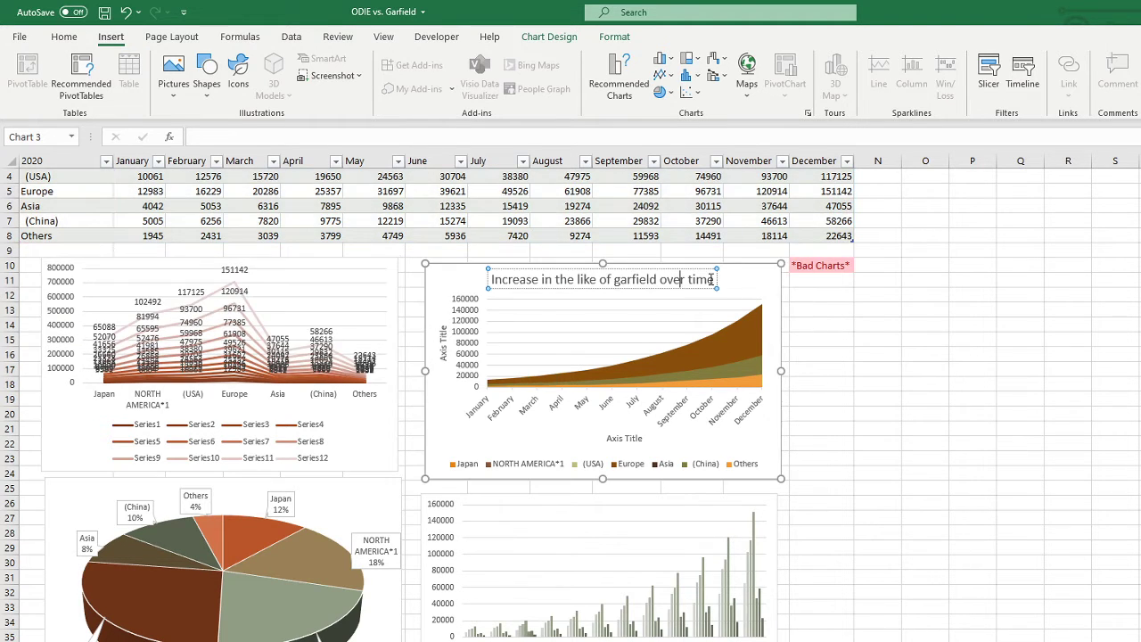
pyautogui.moveTo(716, 279); pyautogui.dragTo(490, 279)
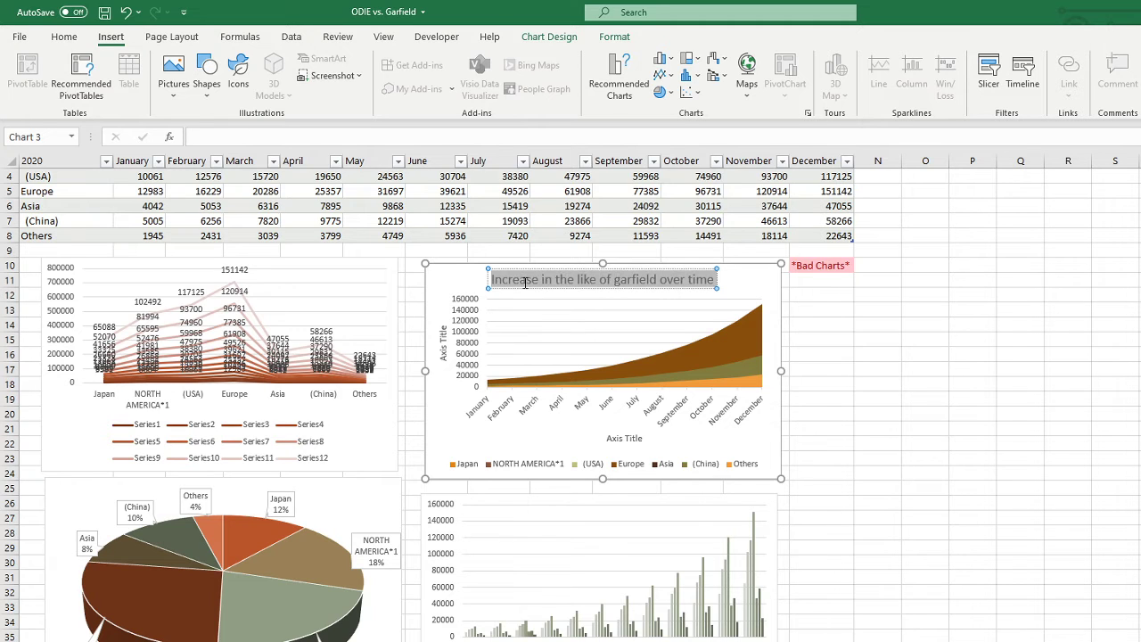
pyautogui.click(894, 294)
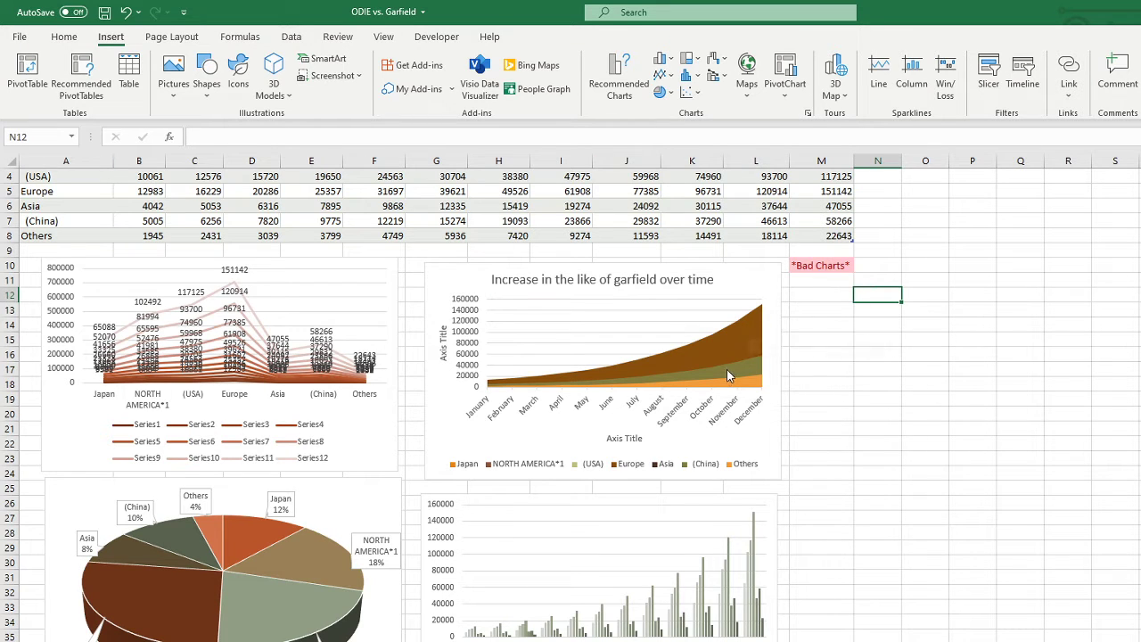
# - Examine the line chart's chart elements and the additional options for its axes, and close them
pyautogui.click(381, 266)
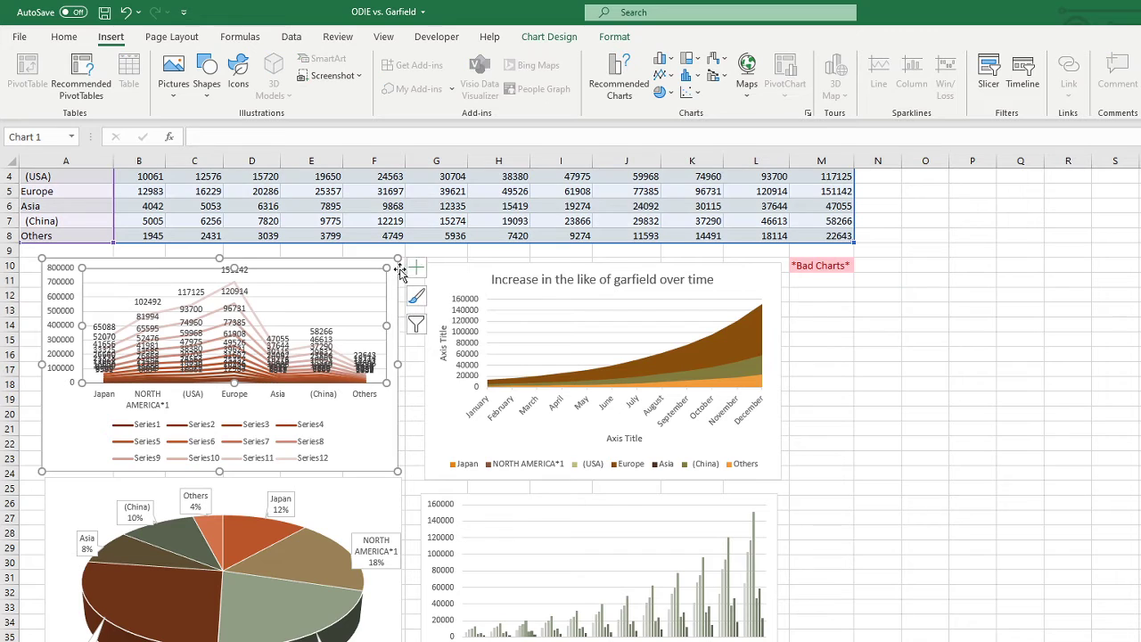
pyautogui.click(416, 267)
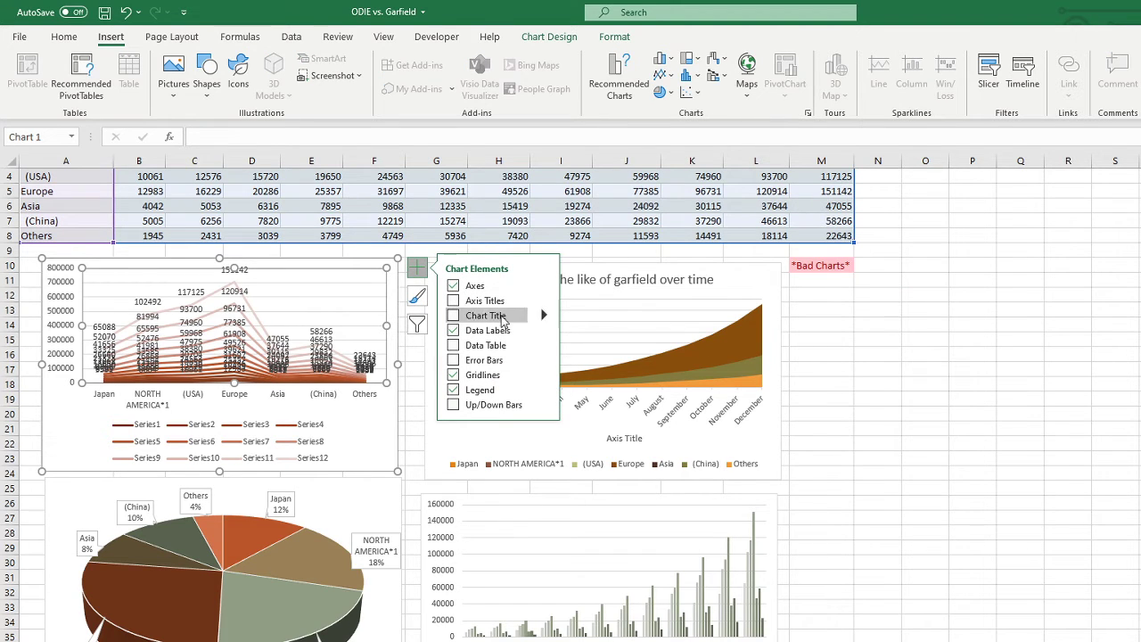
pyautogui.click(543, 285)
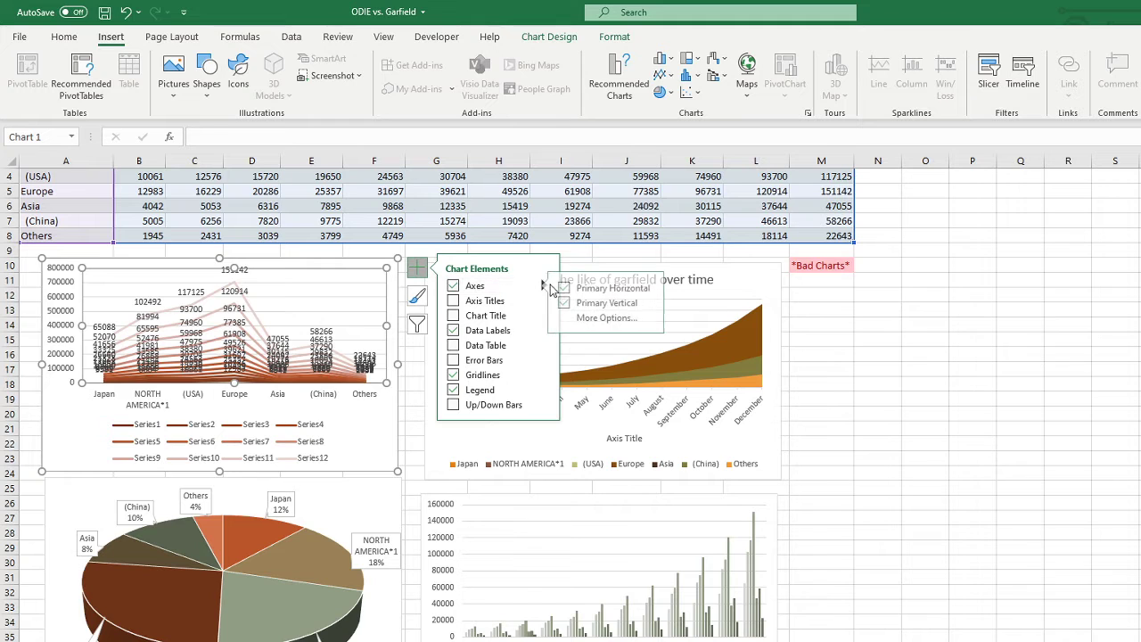
pyautogui.click(613, 319)
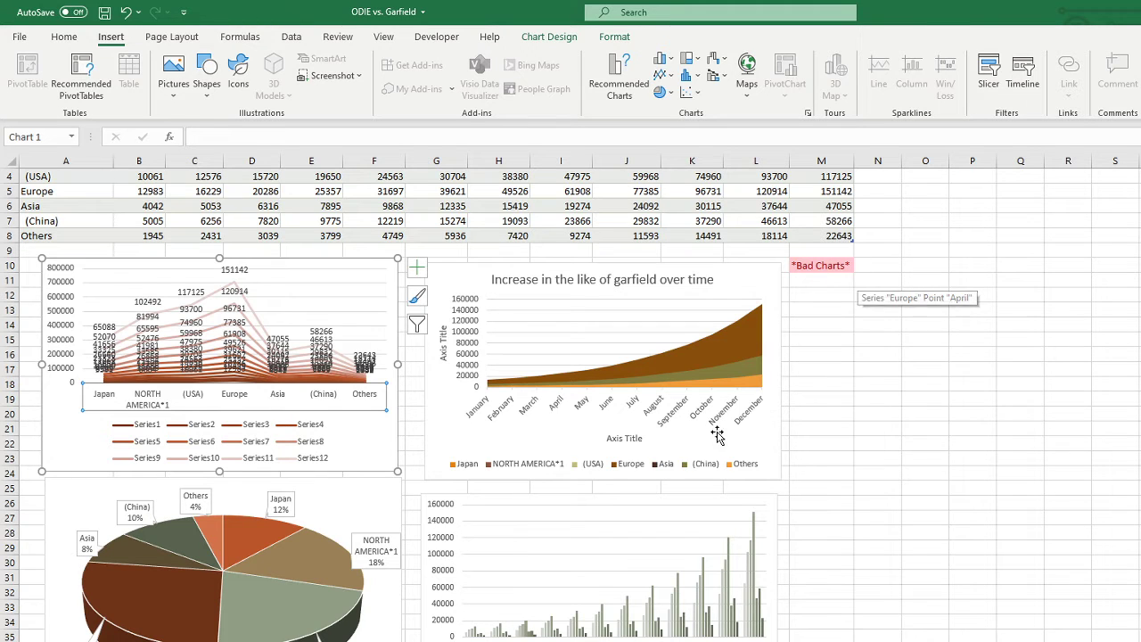
pyautogui.press('Escape')
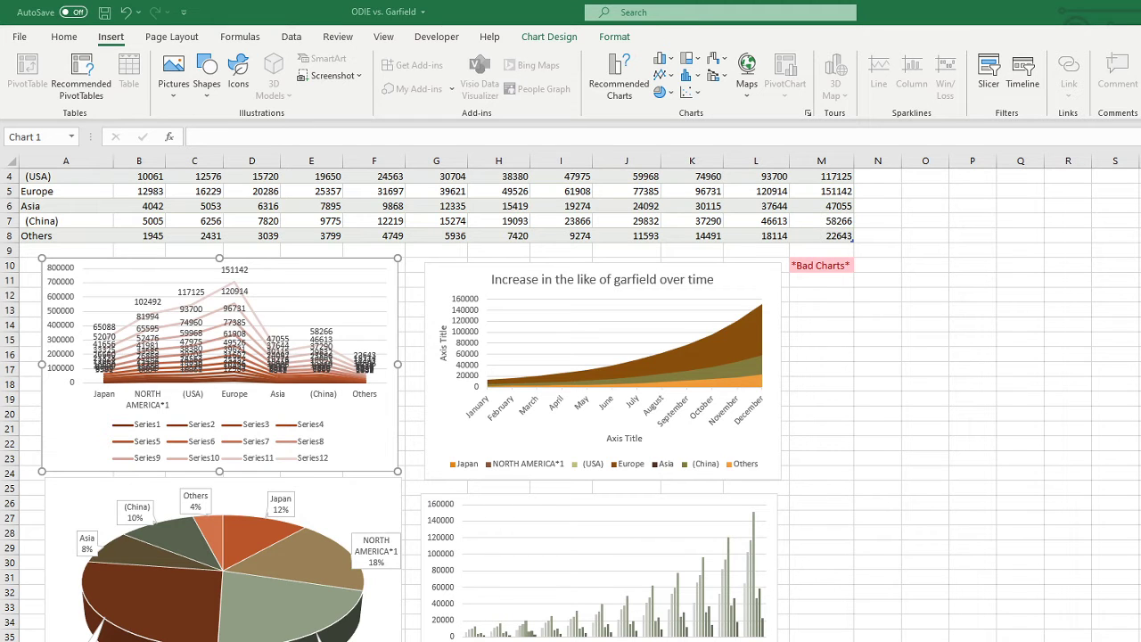
# - Switch to the worksheet with the pivot tables and look over the Garfield and Odie pivot charts and tables
pyautogui.hotkey('ctrl', 'pagedown')
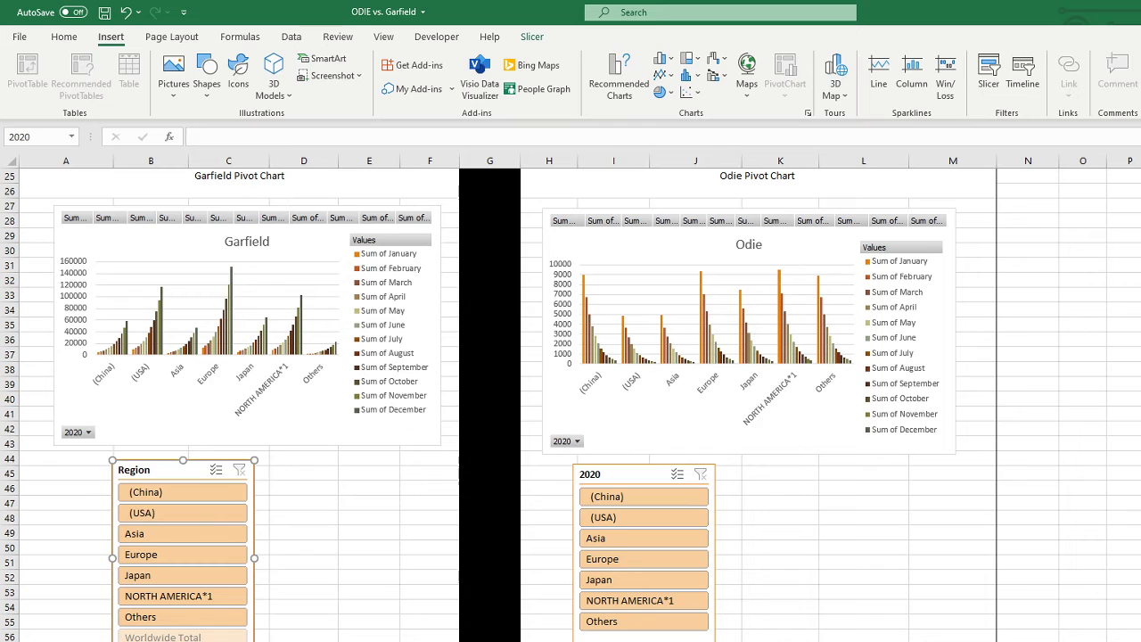
pyautogui.scroll(3, 570, 401)
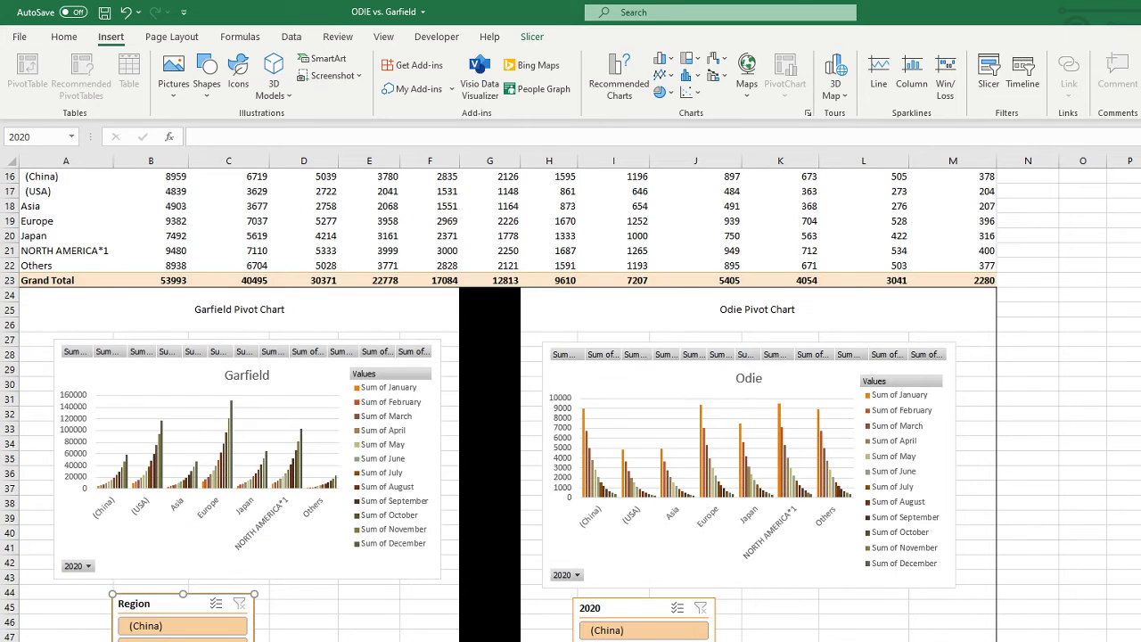
pyautogui.scroll(5, 570, 401)
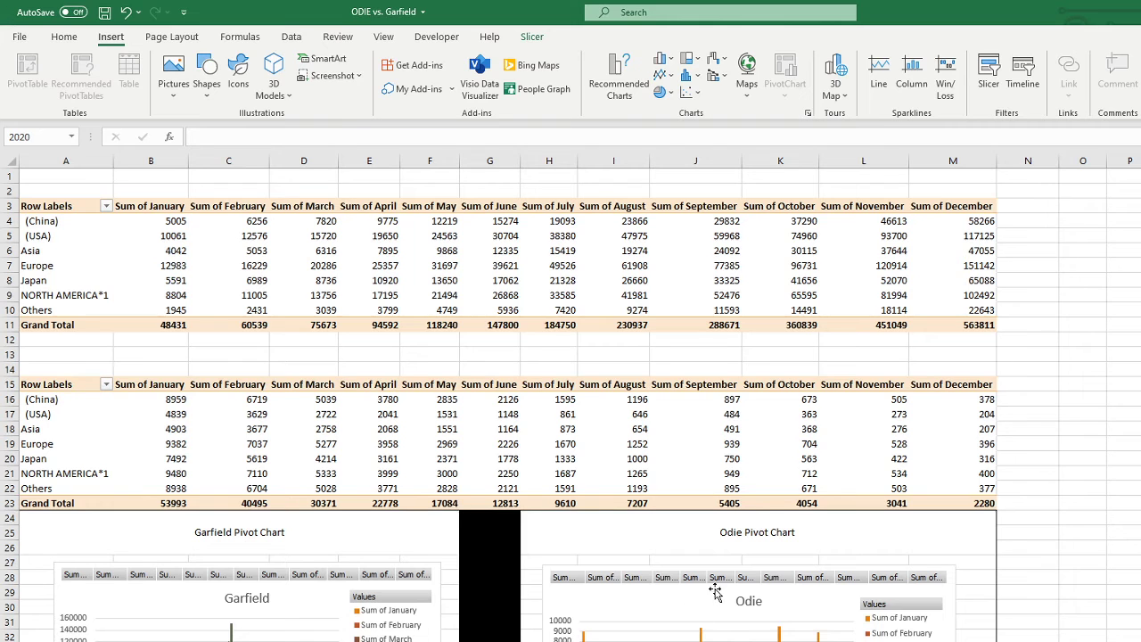
# - Summarize the table on the Table Odie worksheet with a PivotTable placed at B14 of the same worksheet, and undo it
pyautogui.hotkey('ctrl', 'pagedown')
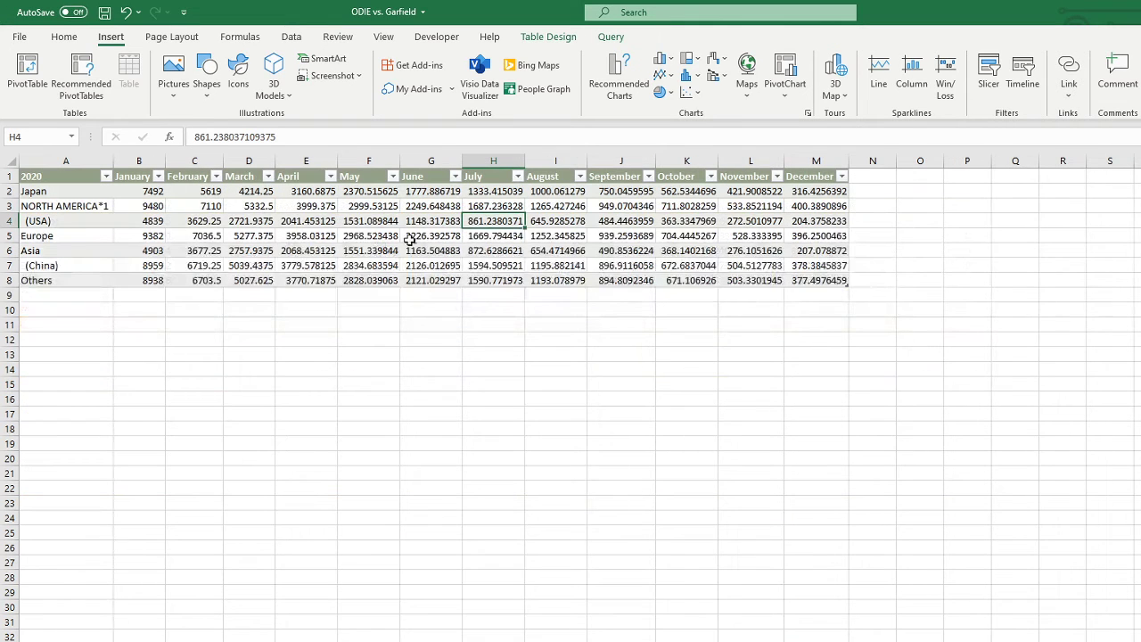
pyautogui.click(233, 219)
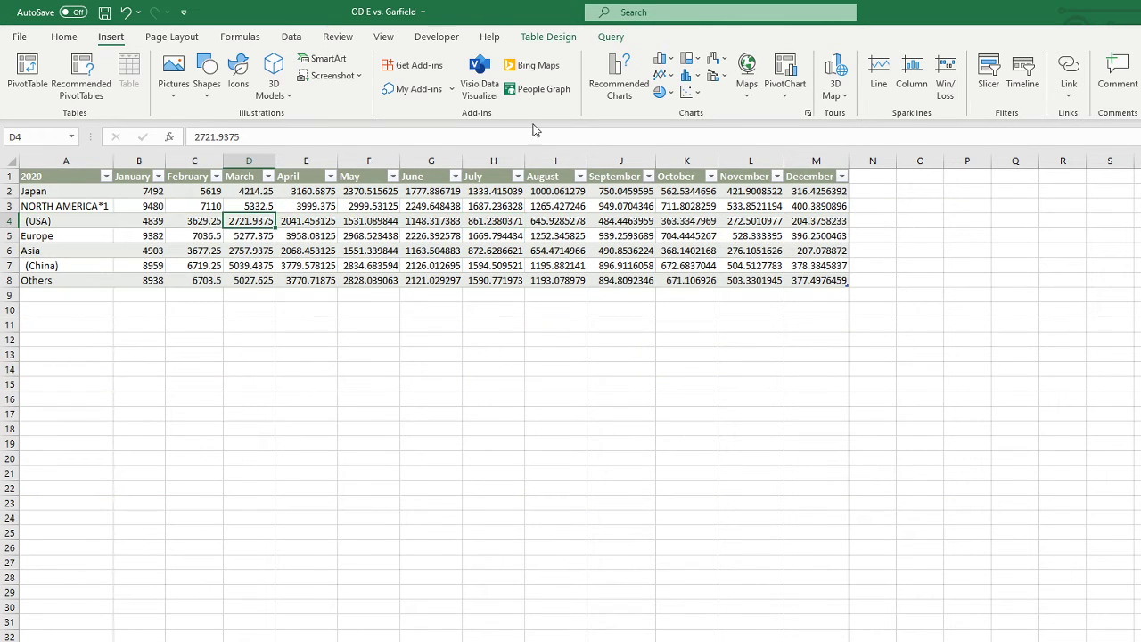
pyautogui.click(545, 37)
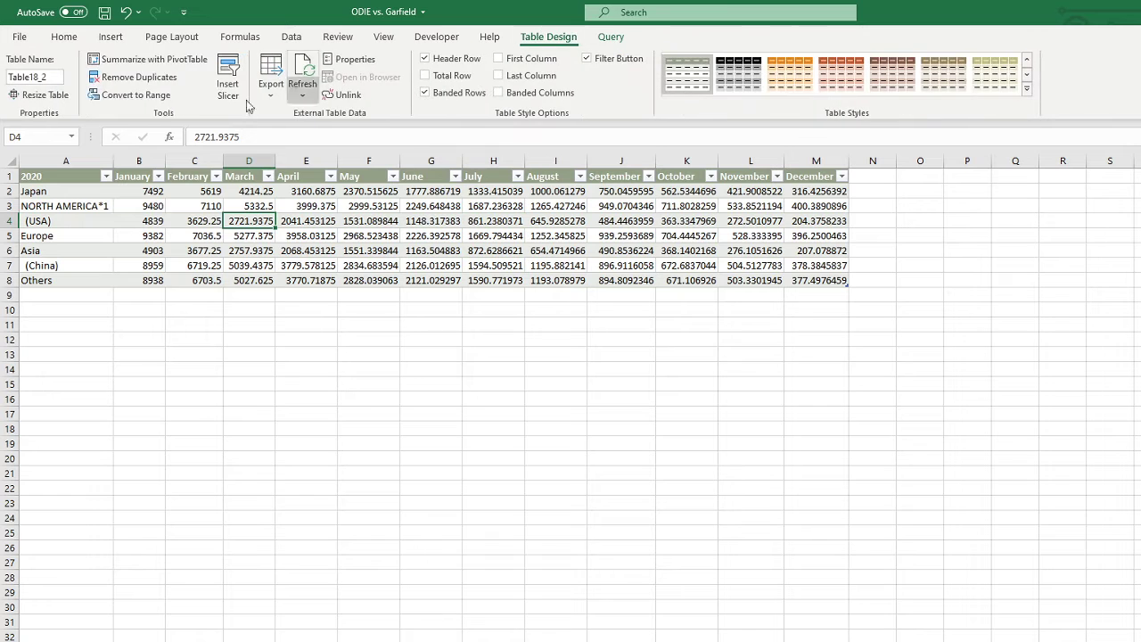
pyautogui.click(163, 61)
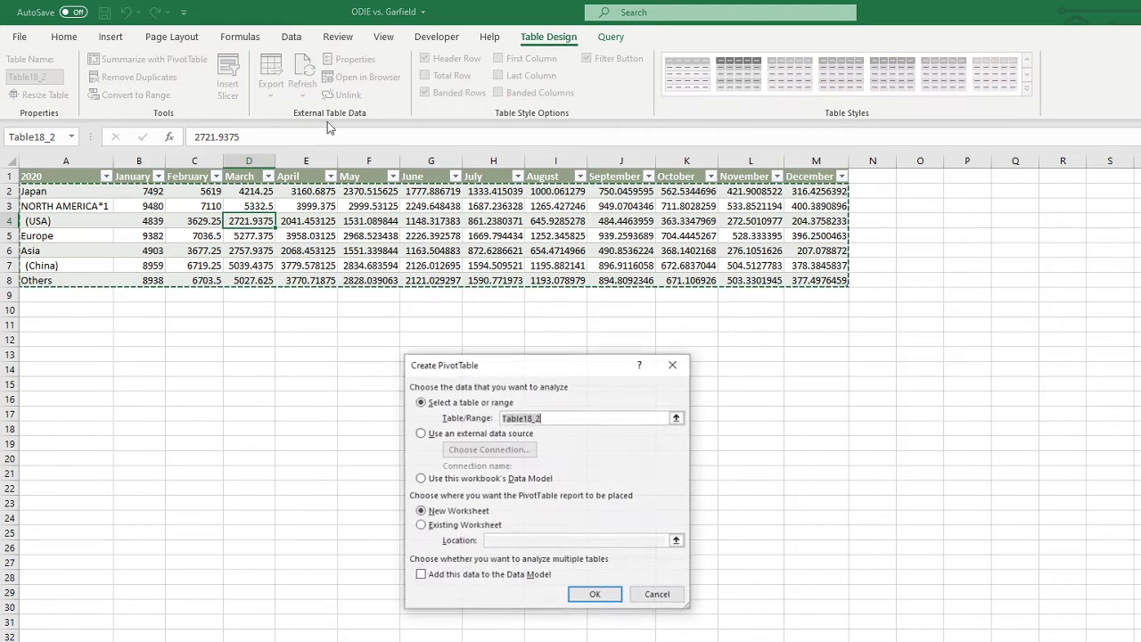
pyautogui.click(421, 526)
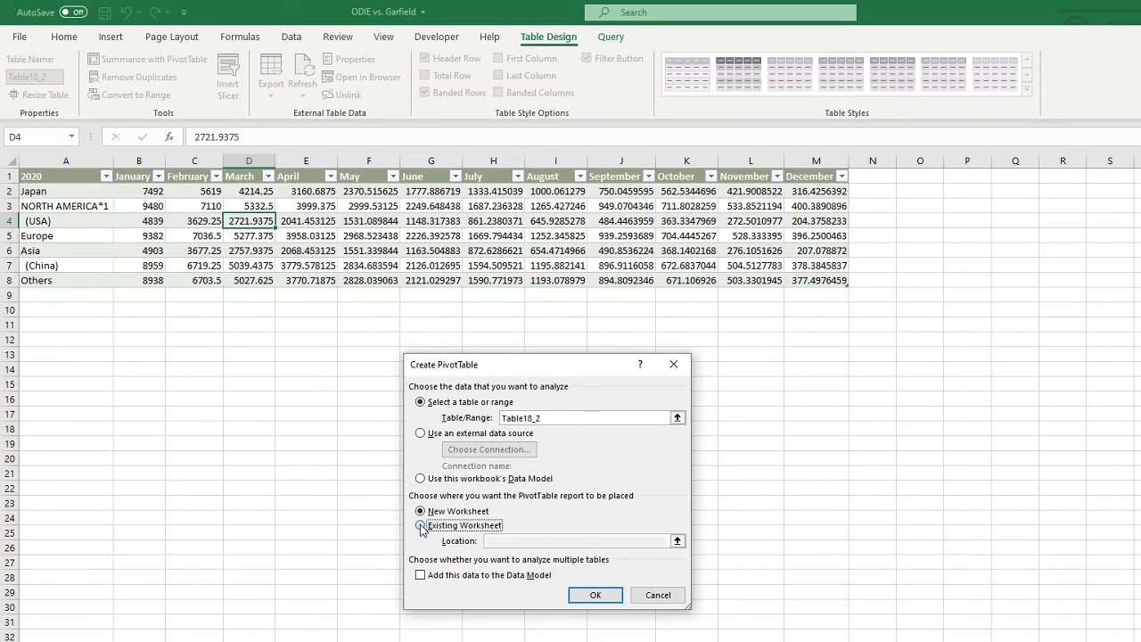
pyautogui.click(142, 367)
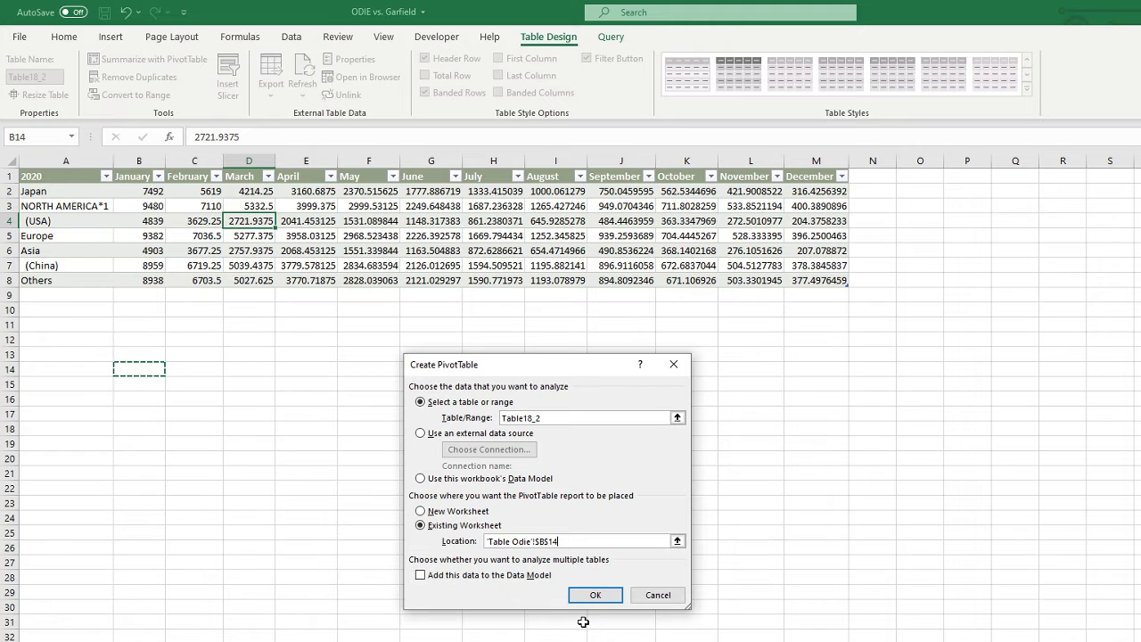
pyautogui.click(594, 594)
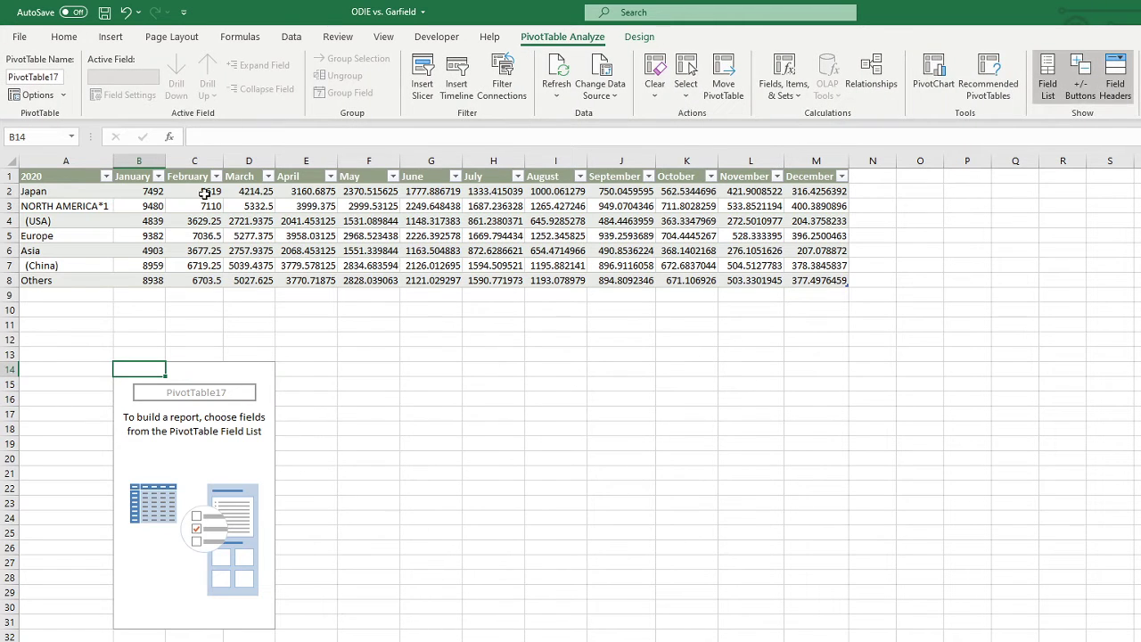
pyautogui.click(126, 12)
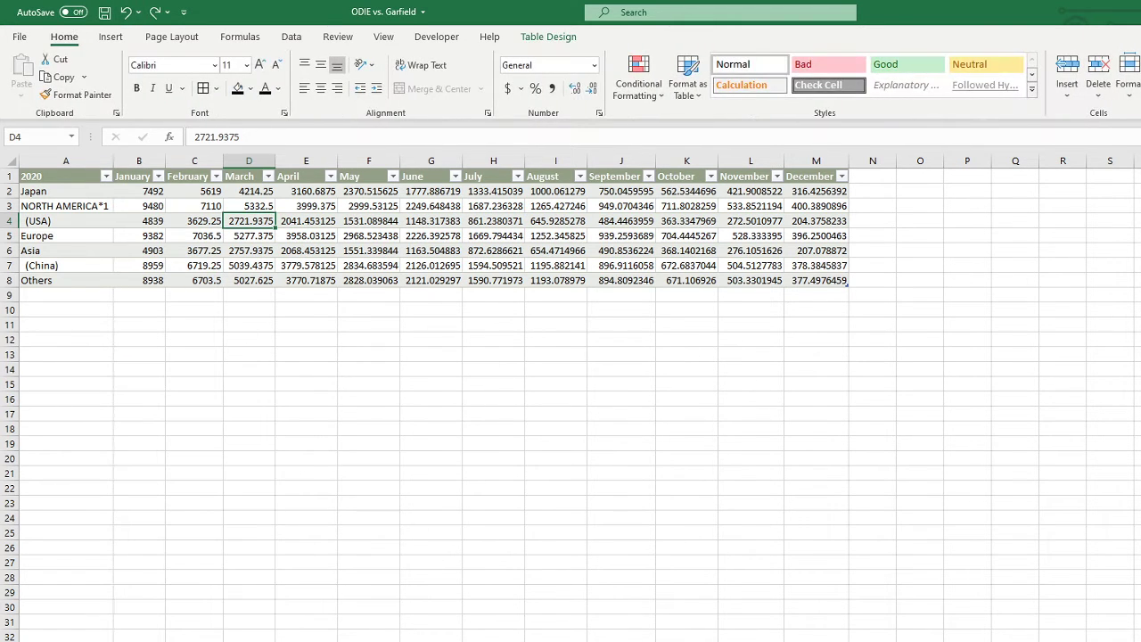
# - Return to the pivot tables worksheet and examine the region labels and monthly sums in the upper PivotTable
pyautogui.hotkey('ctrl', 'pagedown')
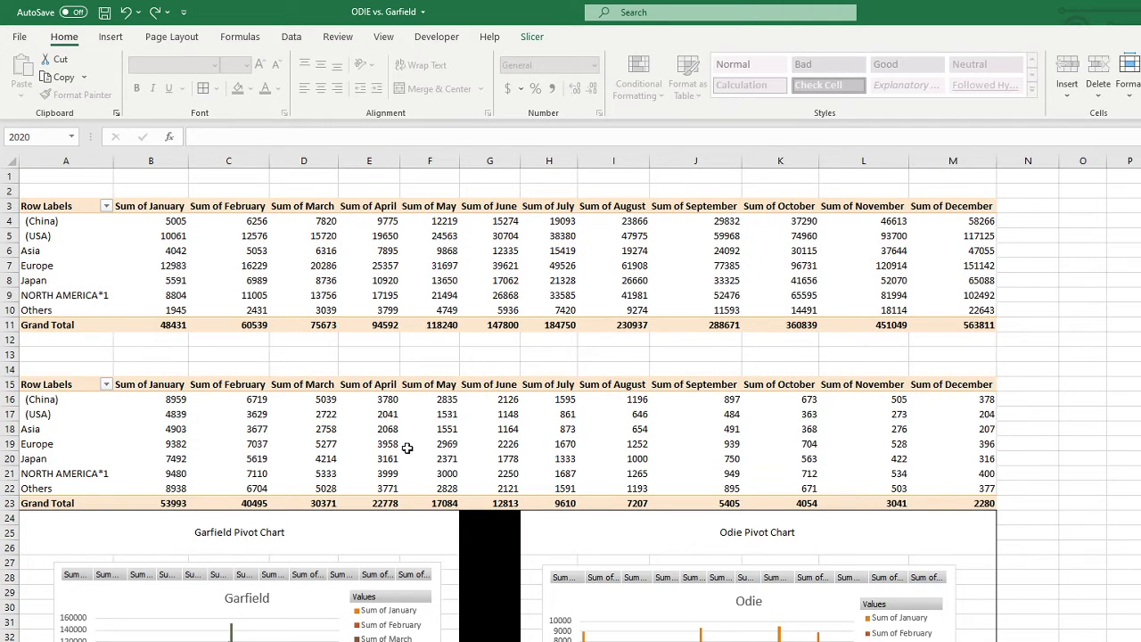
pyautogui.click(259, 253)
pyautogui.click(126, 237)
pyautogui.click(62, 236)
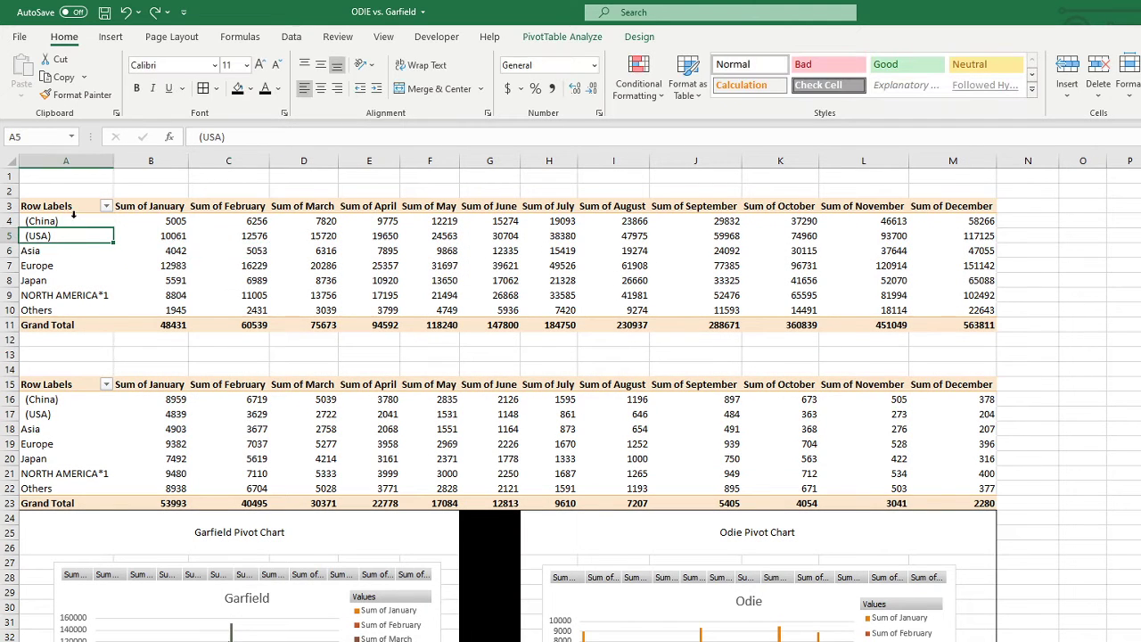
pyautogui.click(235, 249)
pyautogui.click(89, 236)
pyautogui.click(160, 236)
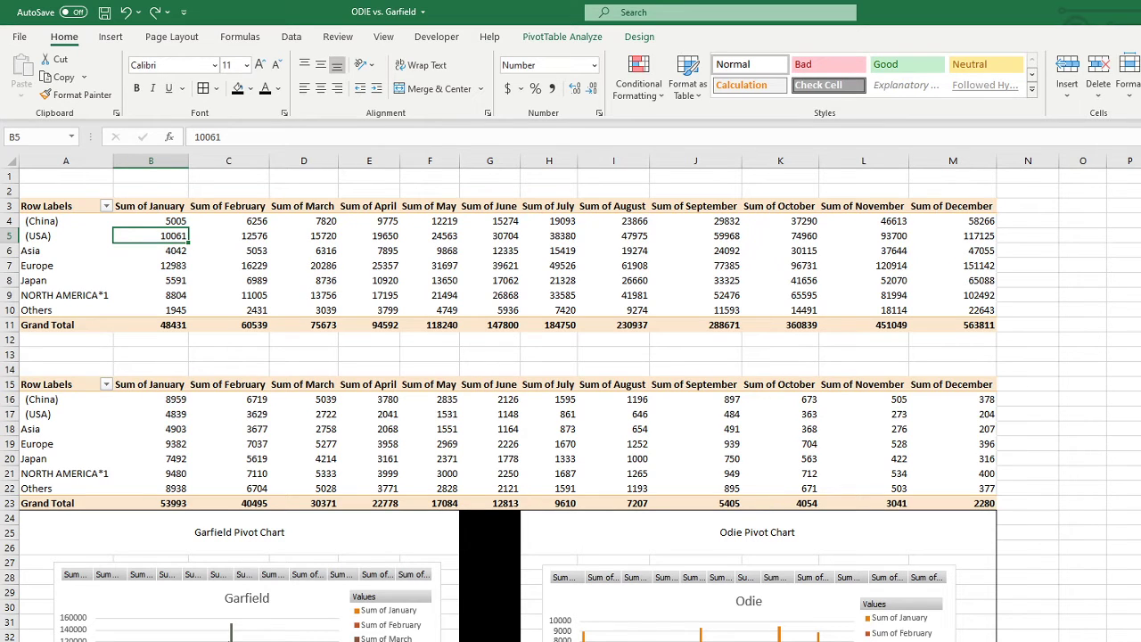
pyautogui.click(1030, 413)
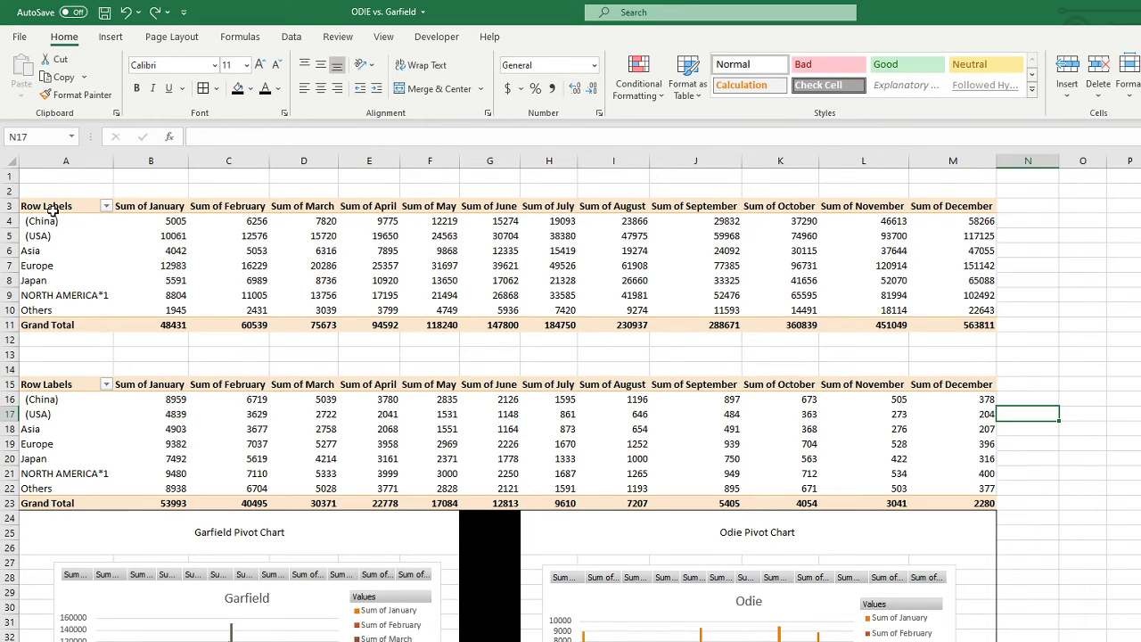
# - Look over the upper PivotTable's region rows, monthly sums and grand totals, and the Garfield and Odie pivot charts below
pyautogui.moveTo(49, 210); pyautogui.dragTo(998, 322)
pyautogui.click(1028, 324)
pyautogui.scroll(-5, 496, 428)
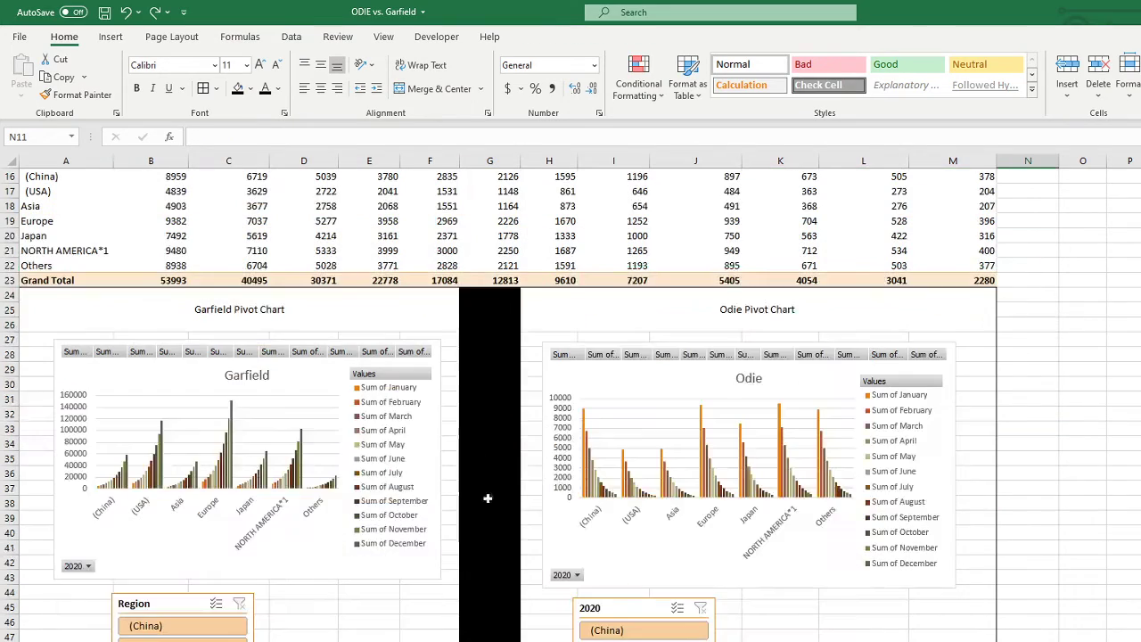
pyautogui.scroll(5, 589, 441)
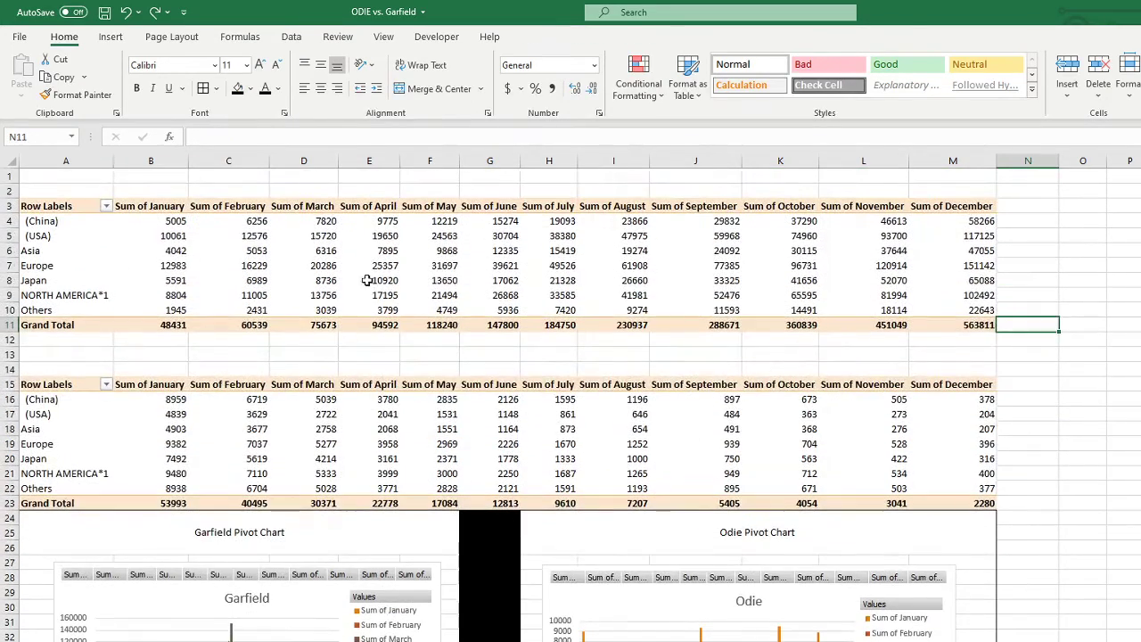
# - Open the PivotChart insertion choices for the upper PivotTable and preview the column variants, including 3-D Stacked Column and 3-D Column
pyautogui.click(437, 280)
pyautogui.click(564, 37)
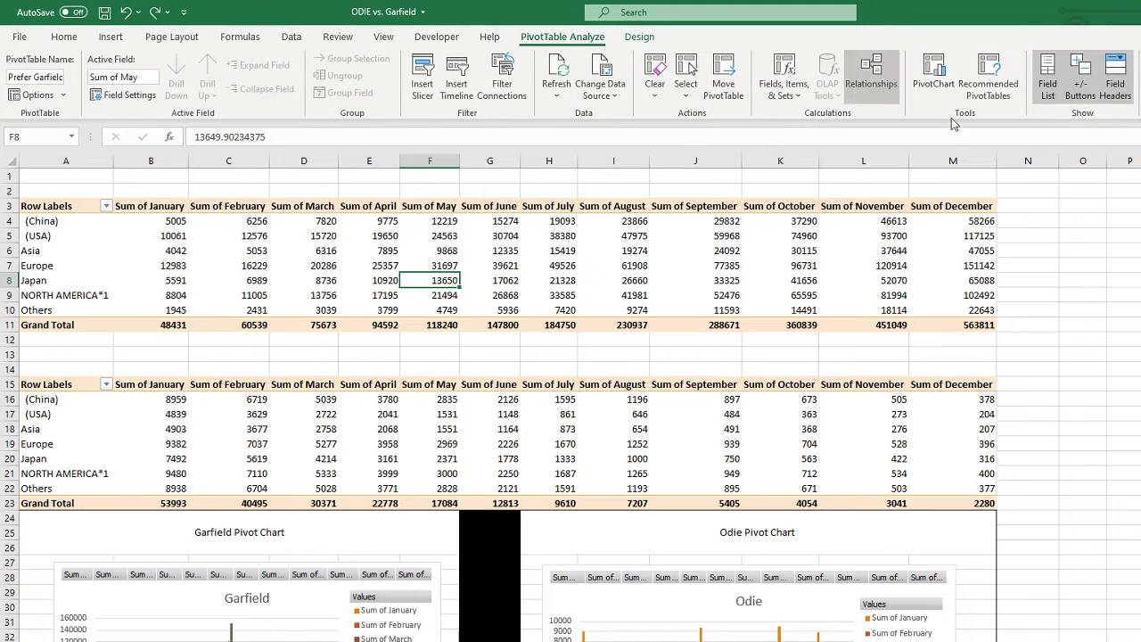
pyautogui.click(933, 79)
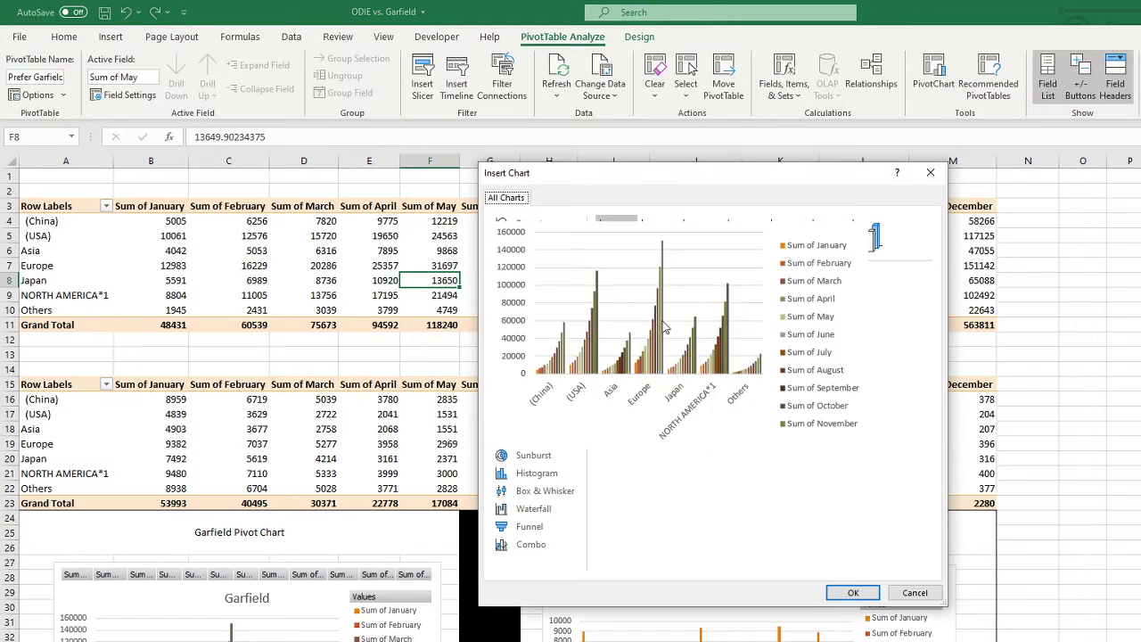
pyautogui.click(697, 236)
pyautogui.click(783, 236)
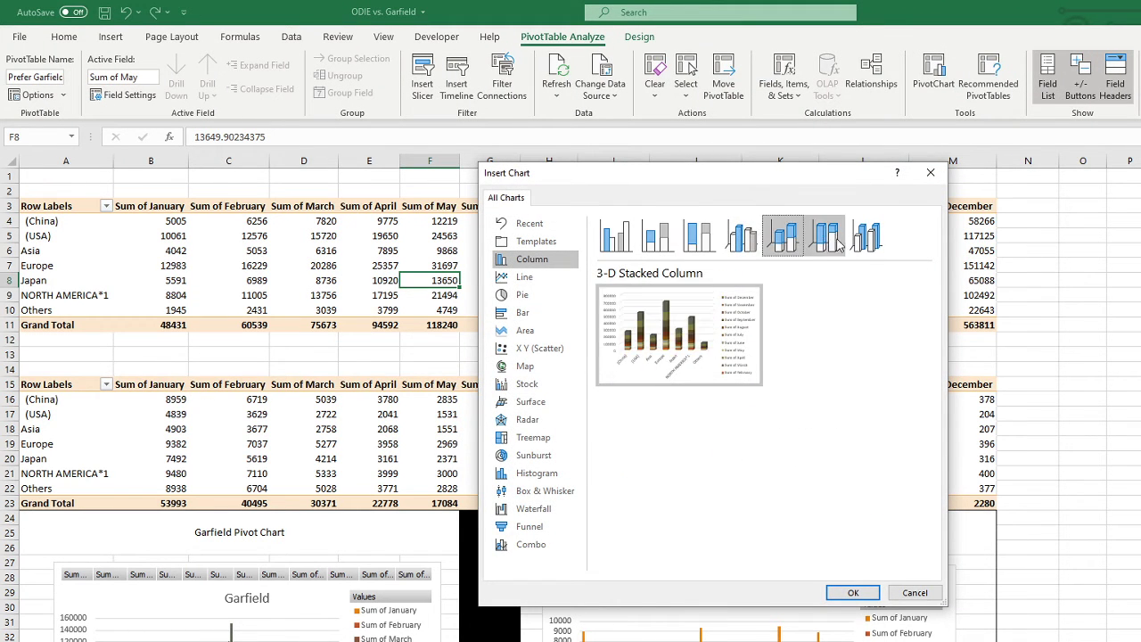
pyautogui.click(860, 247)
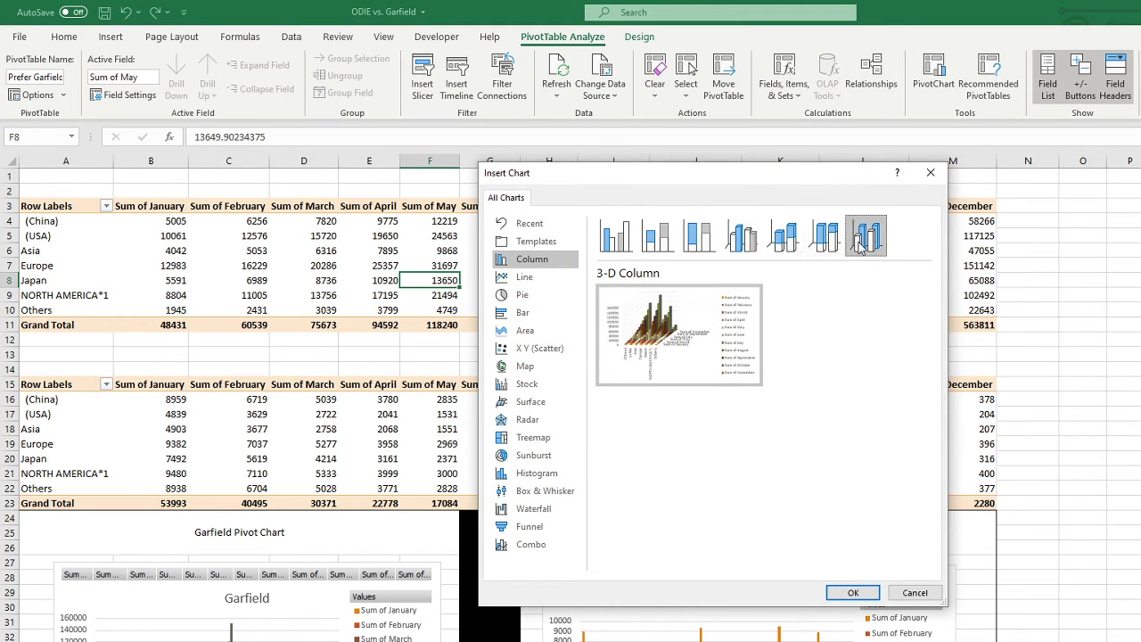
# - Preview other chart types such as pie, bar, scatter, surface, area and map, and cancel the chart insertion
pyautogui.click(524, 295)
pyautogui.click(522, 312)
pyautogui.click(539, 349)
pyautogui.click(530, 402)
pyautogui.click(523, 313)
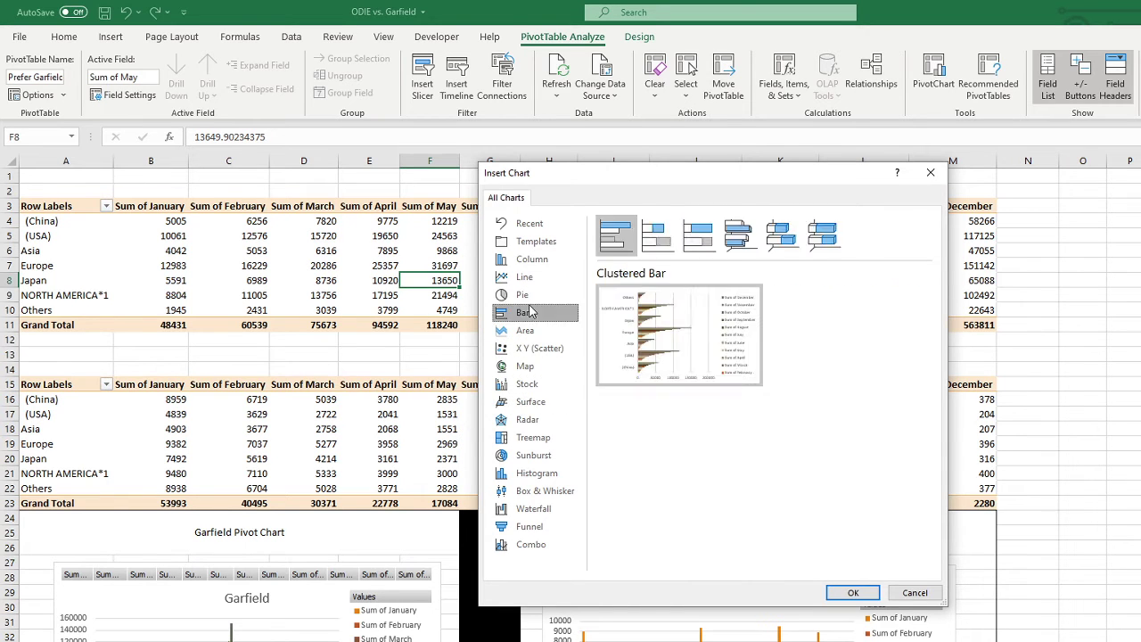
pyautogui.click(536, 241)
pyautogui.click(537, 332)
pyautogui.click(530, 366)
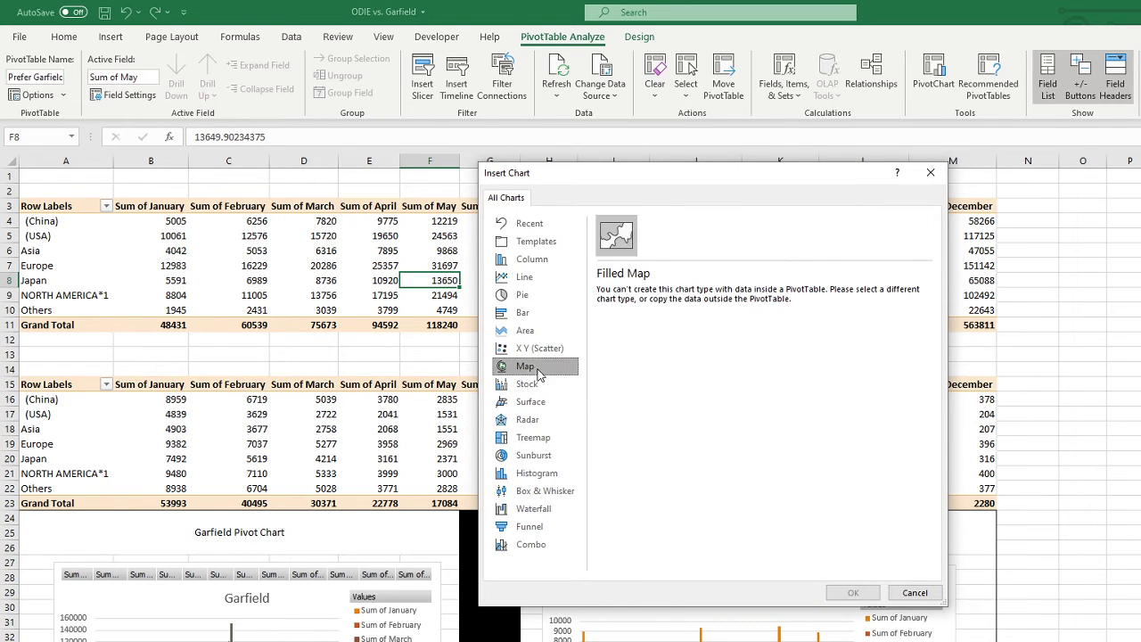
pyautogui.click(914, 592)
# - View the slicer fields offered for the upper PivotTable, close them without inserting any, and look at the existing slicers
pyautogui.scroll(-7, 452, 515)
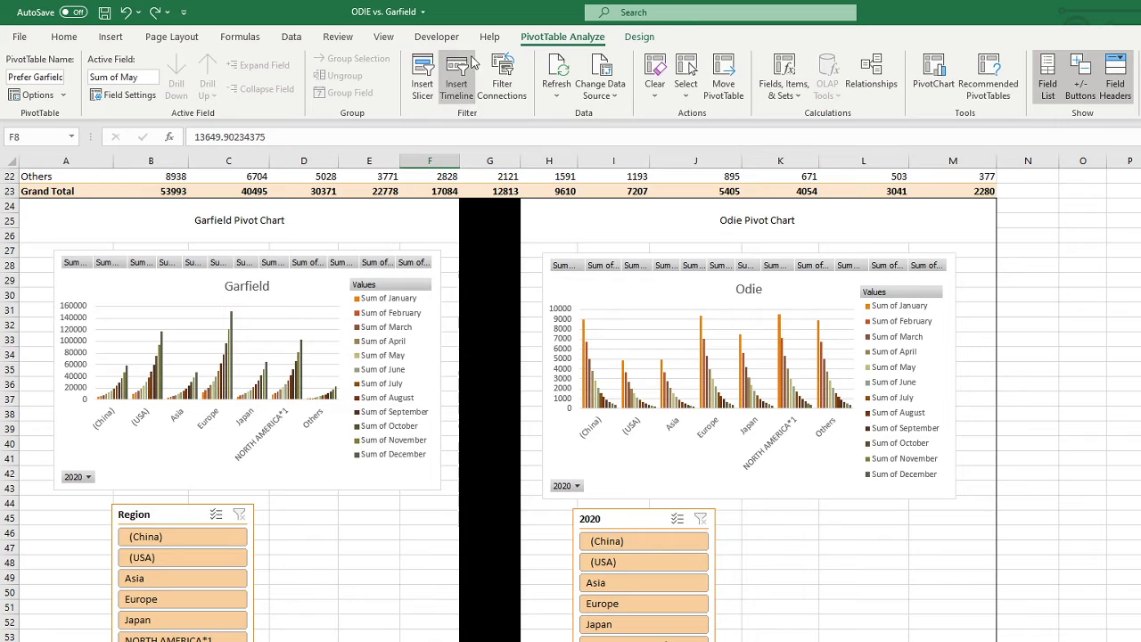
pyautogui.click(422, 75)
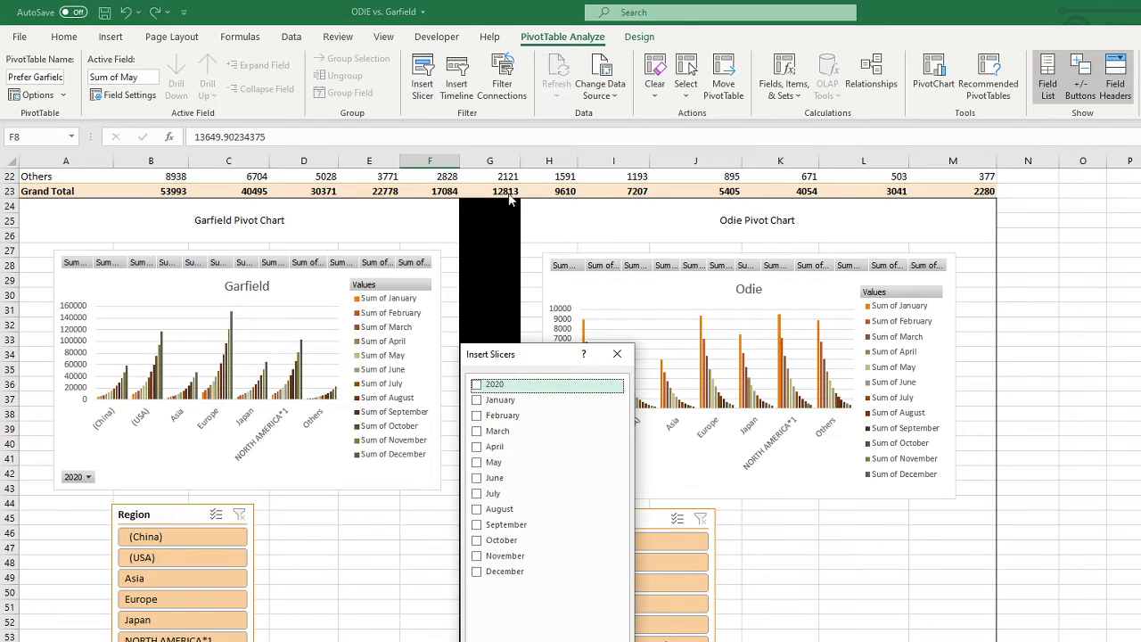
pyautogui.click(616, 354)
pyautogui.scroll(-2, 234, 535)
pyautogui.scroll(2, 234, 536)
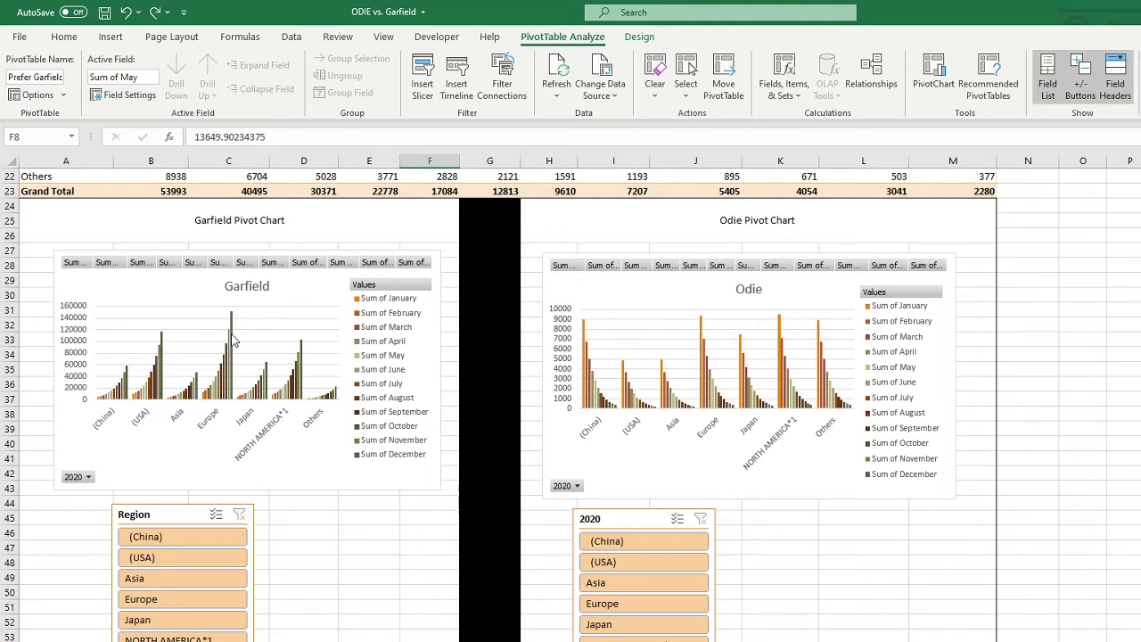
# - Filter the Garfield pivot chart to Europe with the Region slicer, and clear the filter again
pyautogui.moveTo(235, 329)
pyautogui.click(173, 606)
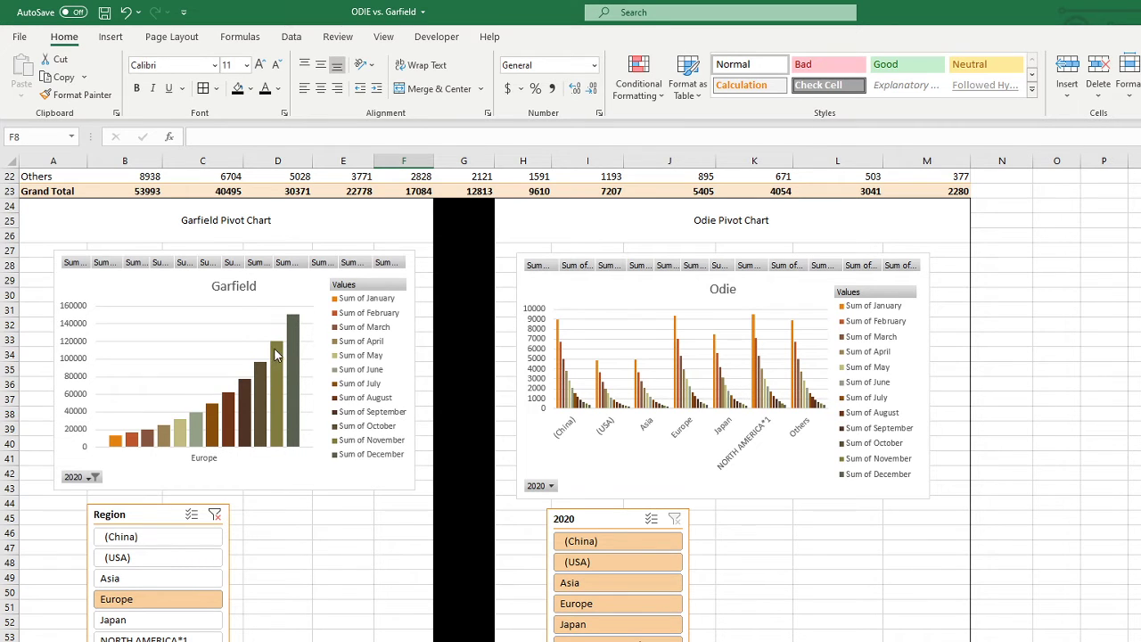
pyautogui.click(214, 502)
pyautogui.click(214, 515)
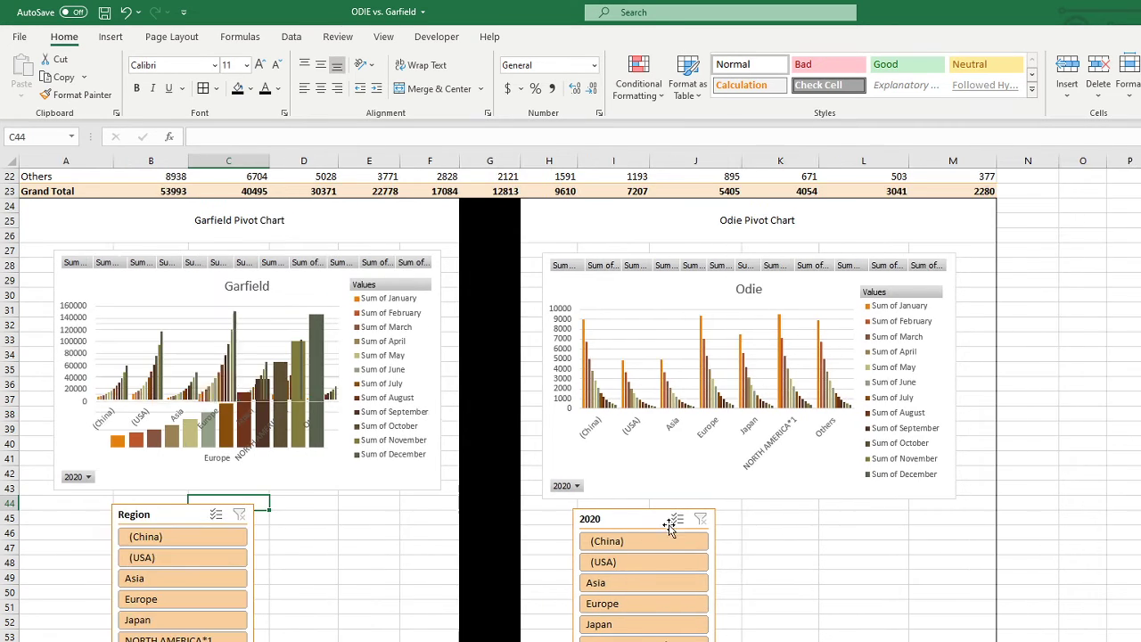
pyautogui.scroll(-1, 675, 458)
pyautogui.scroll(1, 900, 491)
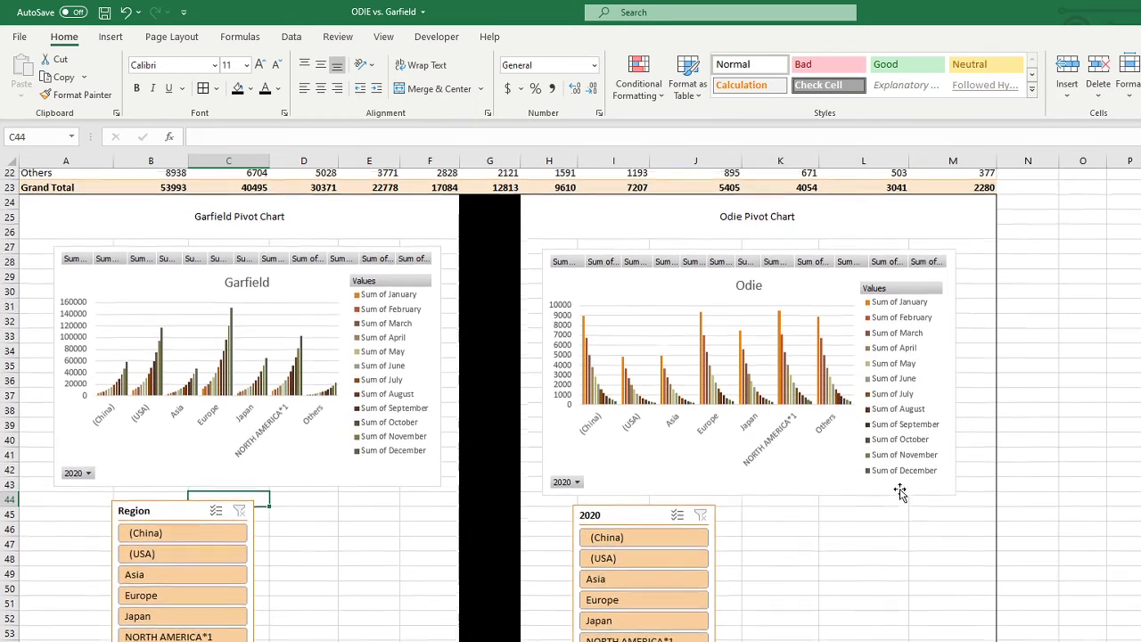
# - On the worksheet with the 2015 to 2017 tables, select the 2017 table A17:M24 and load it into the Power Query Editor
pyautogui.hotkey('ctrl', 'pageup')
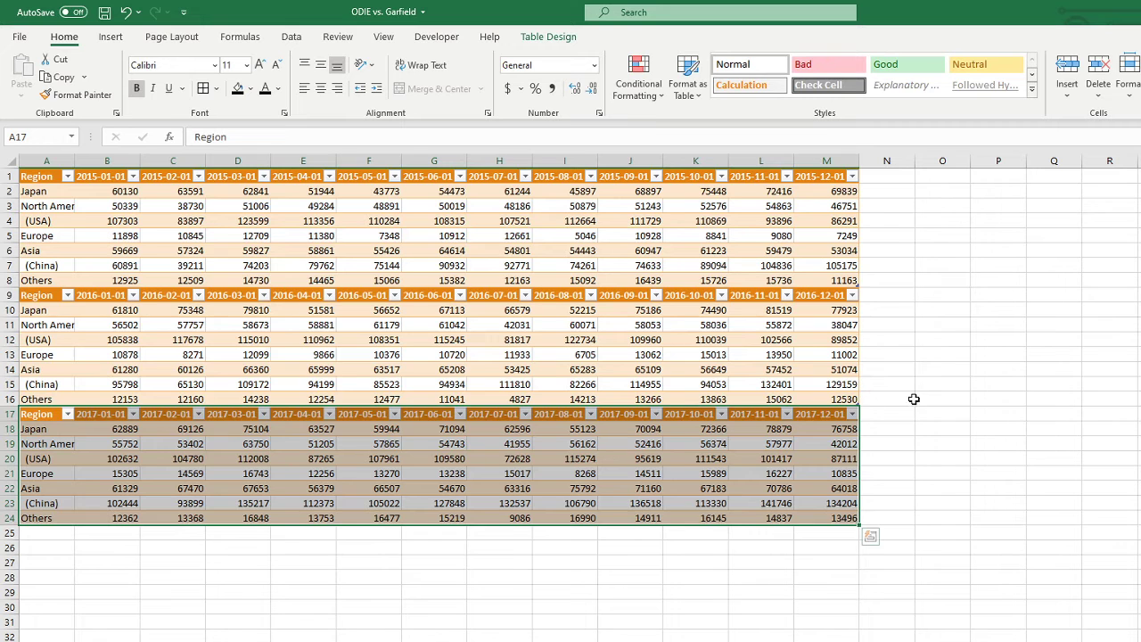
pyautogui.click(565, 355)
pyautogui.moveTo(67, 415); pyautogui.dragTo(843, 513)
pyautogui.click(292, 38)
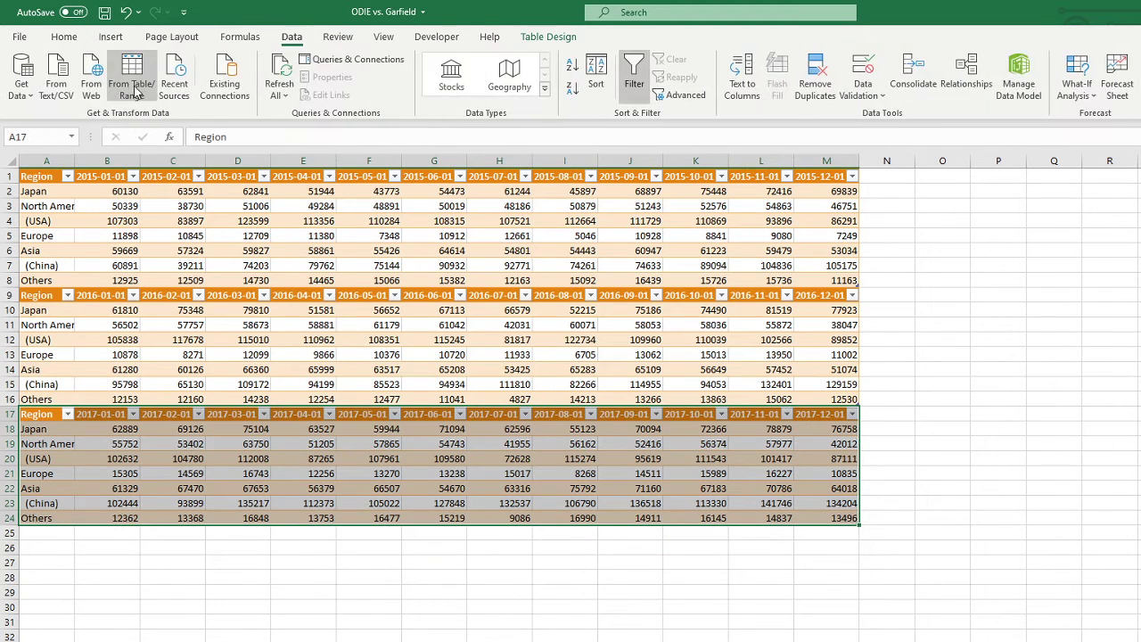
pyautogui.click(131, 79)
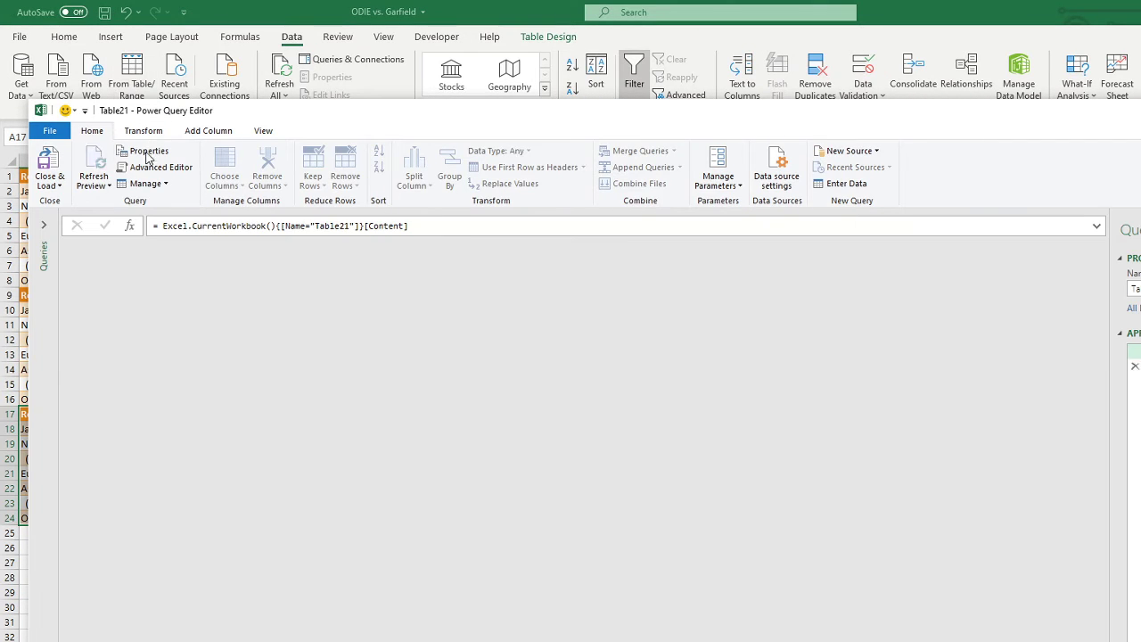
# - Unpivot all columns other than Region, and rename the Attribute column to Date
pyautogui.click(143, 131)
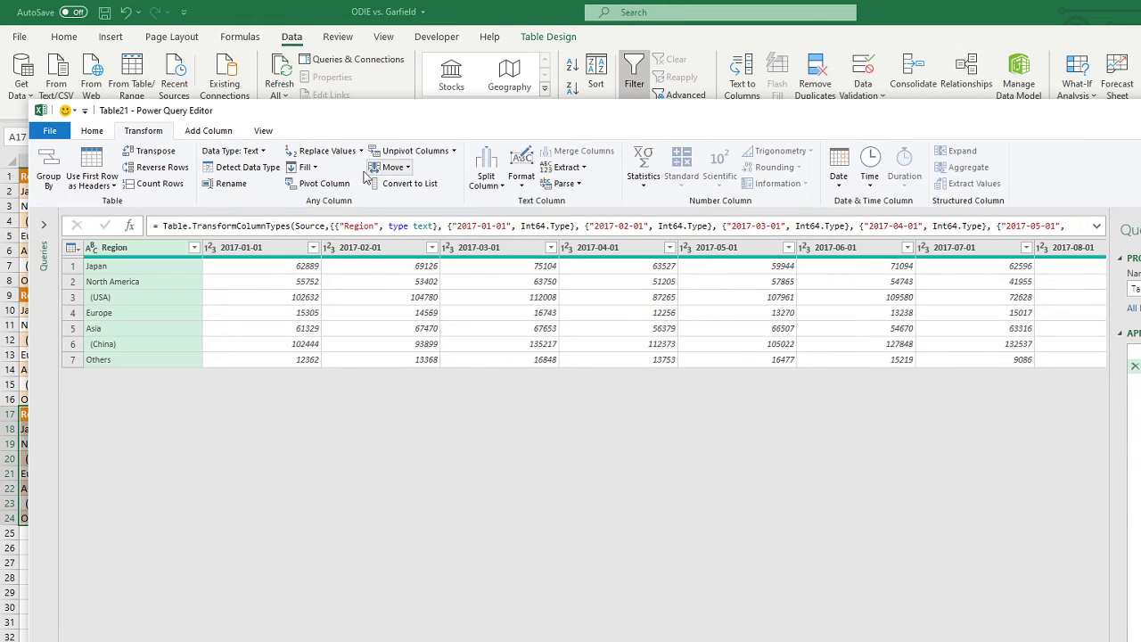
pyautogui.click(454, 151)
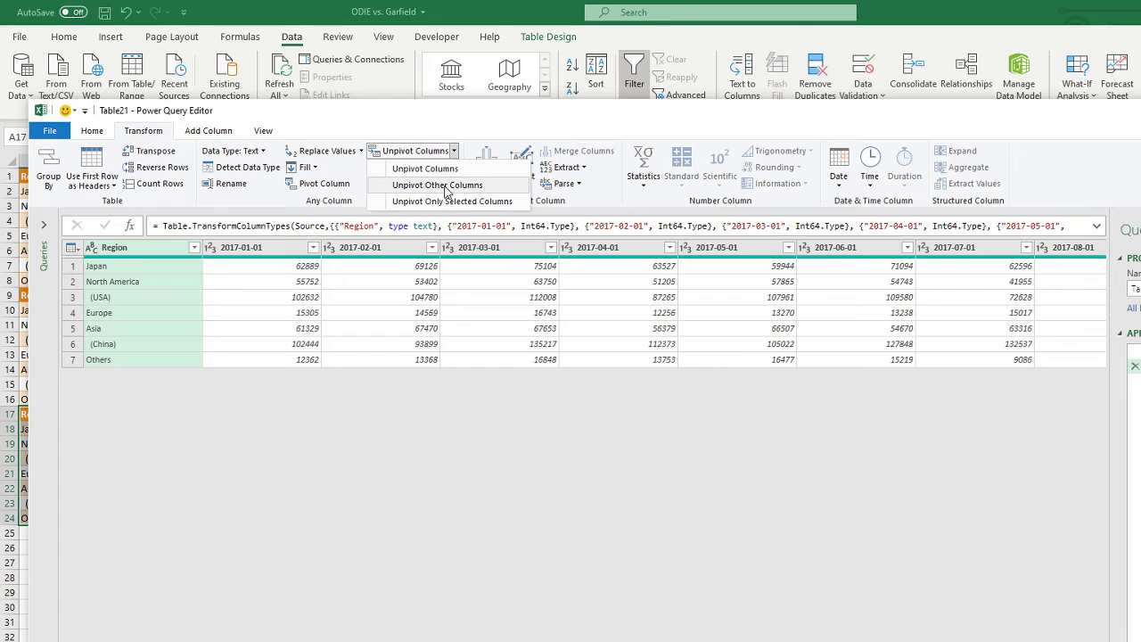
pyautogui.click(436, 185)
pyautogui.doubleClick(257, 249)
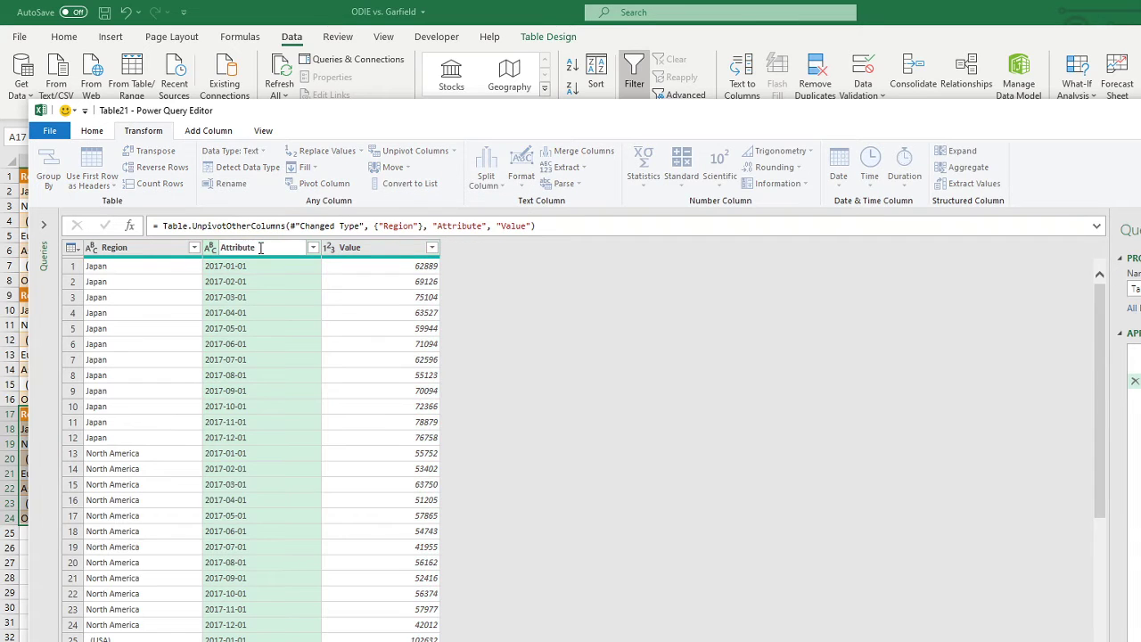
pyautogui.write('Date')
pyautogui.press('Return')
# - Try the Time data type on the Date column, and replace that conversion with the Date type
pyautogui.click(229, 151)
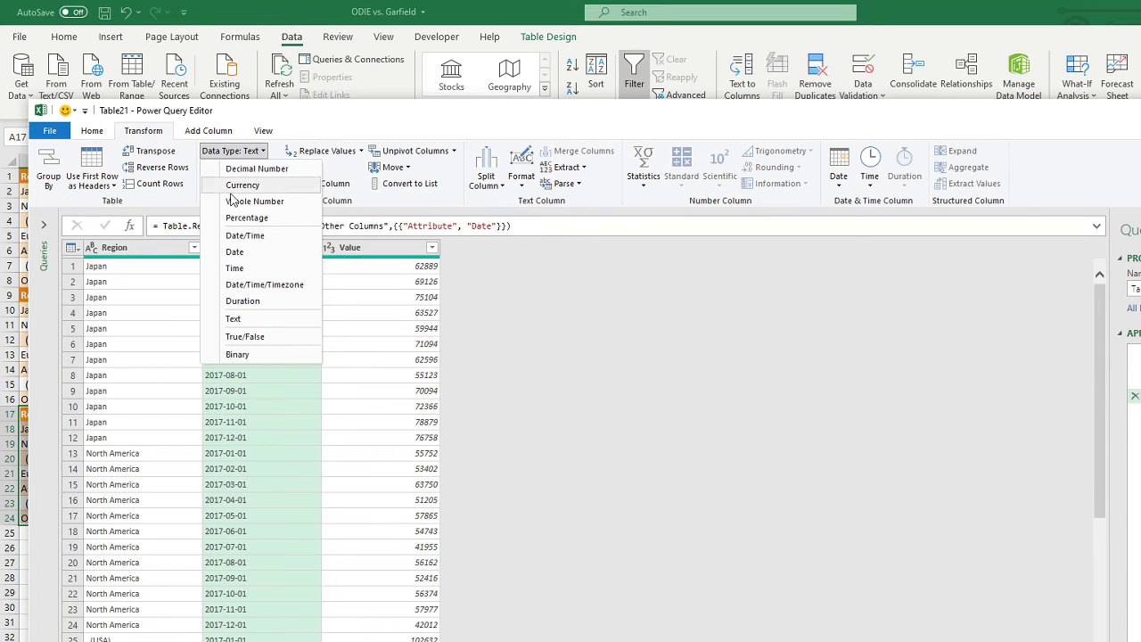
pyautogui.click(276, 268)
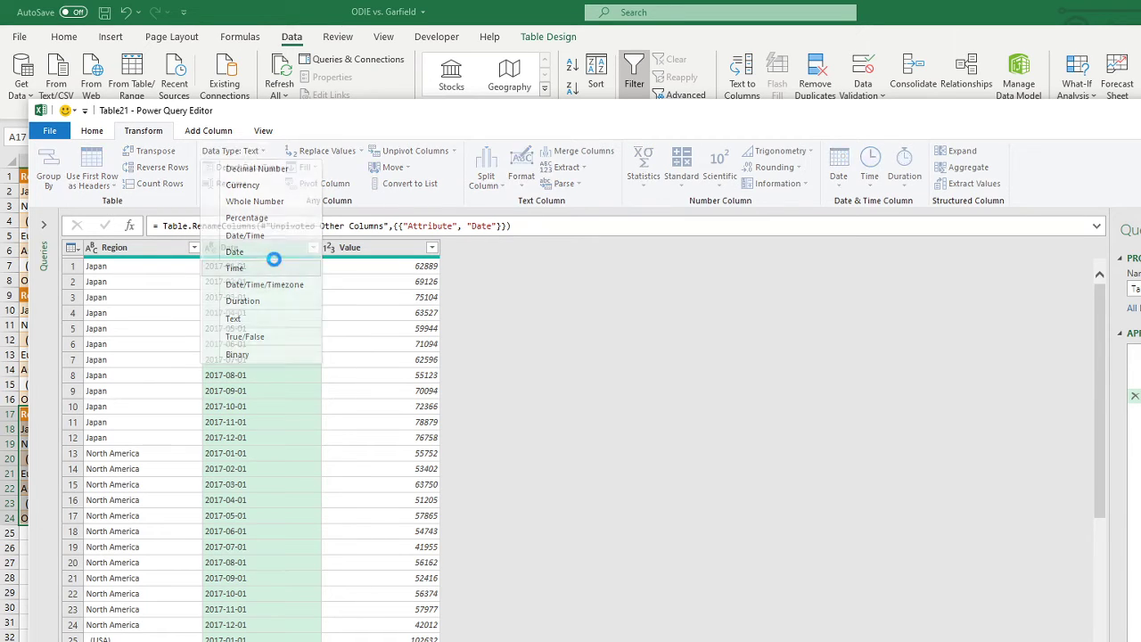
pyautogui.click(265, 153)
pyautogui.click(270, 255)
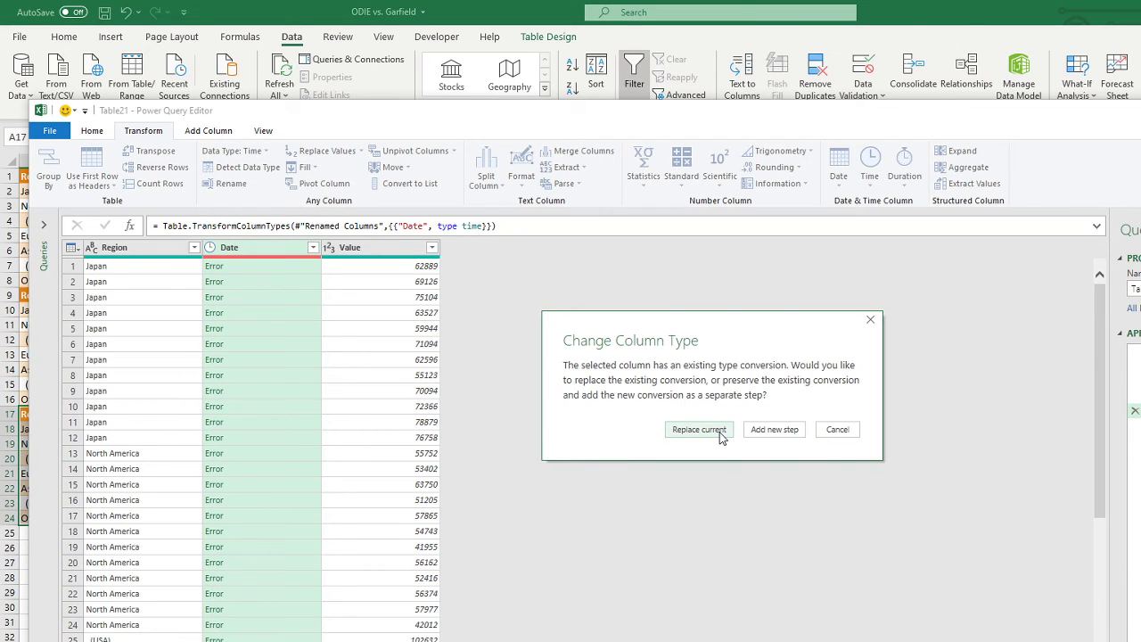
pyautogui.click(698, 429)
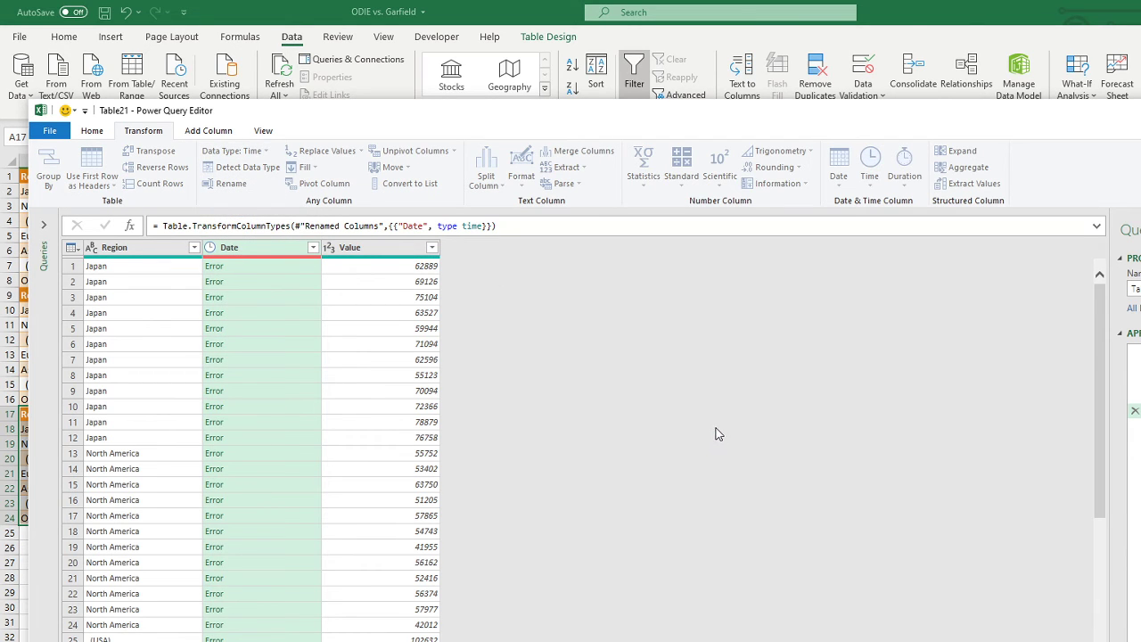
# - Rename the Value column to "People who love garfield", and close the Power Query Editor, discarding the changes
pyautogui.click(431, 247)
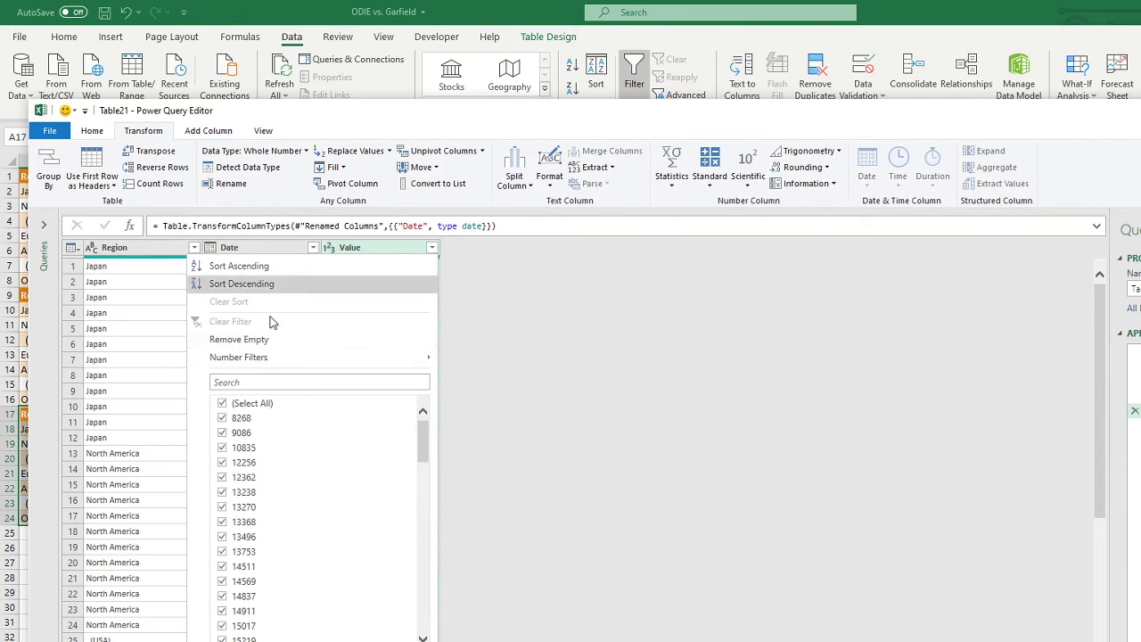
pyautogui.click(512, 287)
pyautogui.doubleClick(362, 249)
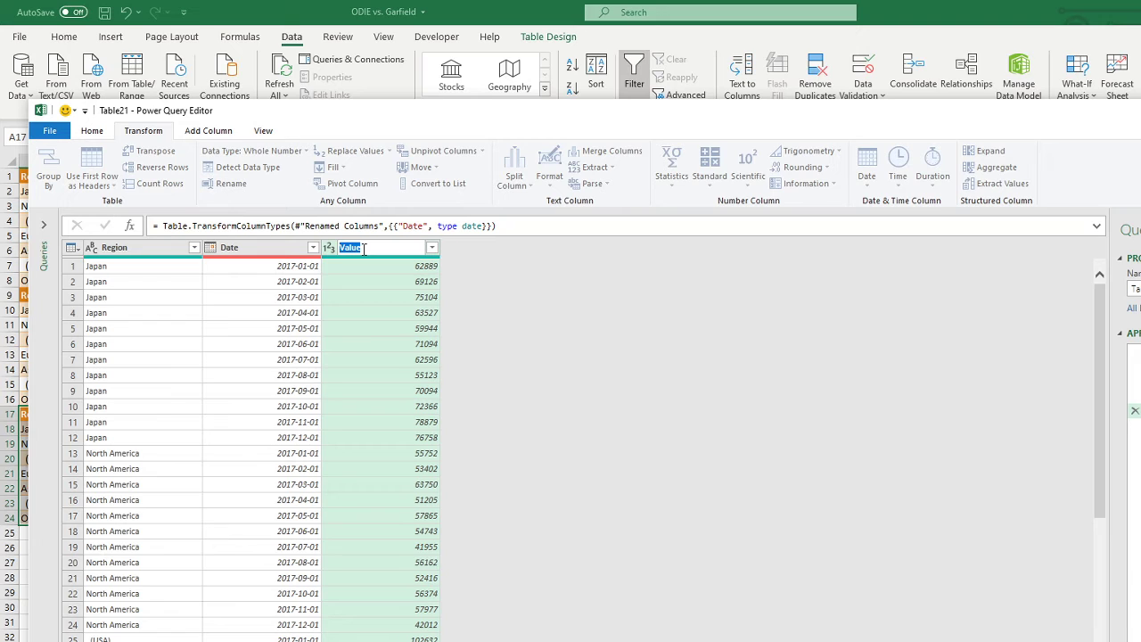
pyautogui.write('P')
pyautogui.write('eople who love garfield')
pyautogui.press('Return')
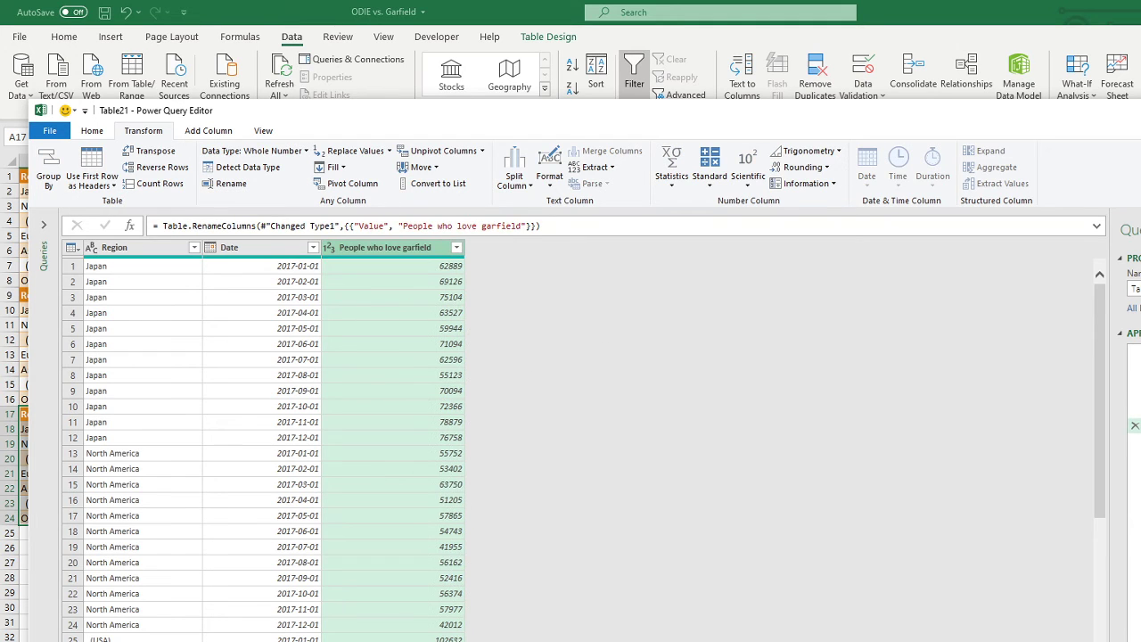
pyautogui.hotkey('alt', 'F4')
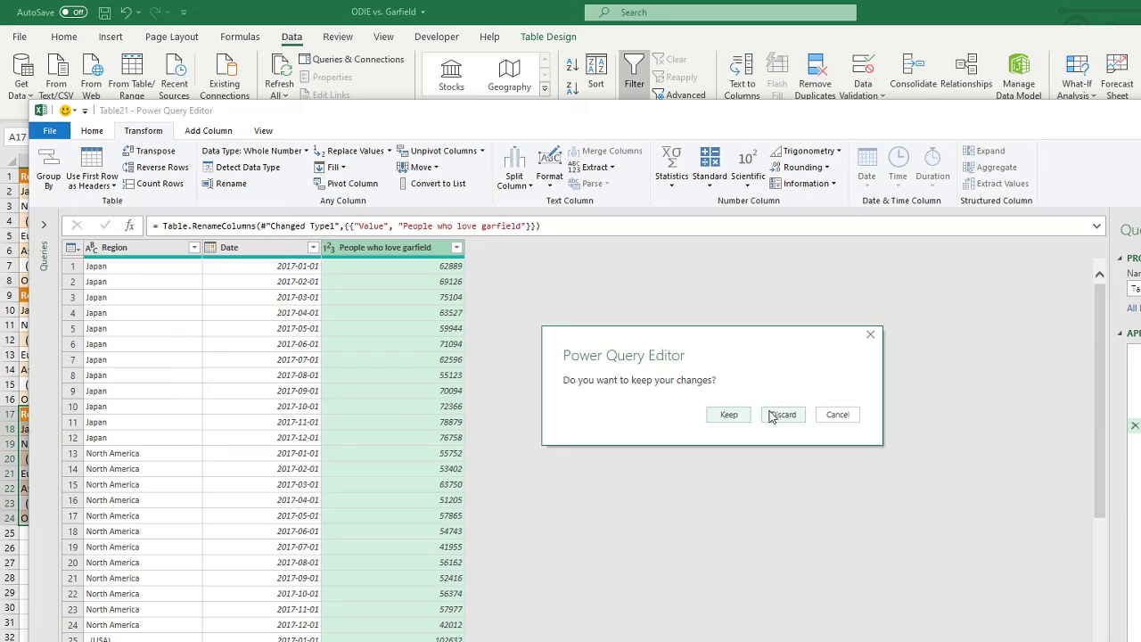
pyautogui.click(782, 415)
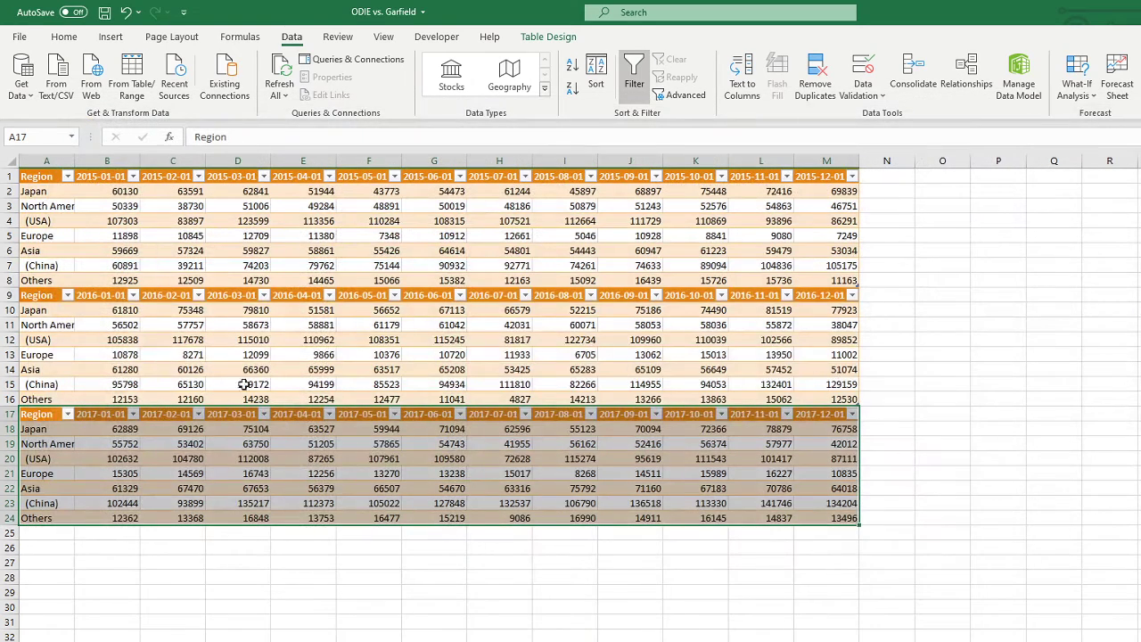
# - Switch to the worksheet with the unpivoted Region, Date and Value table and look through its 2015 rows
pyautogui.click(443, 640)
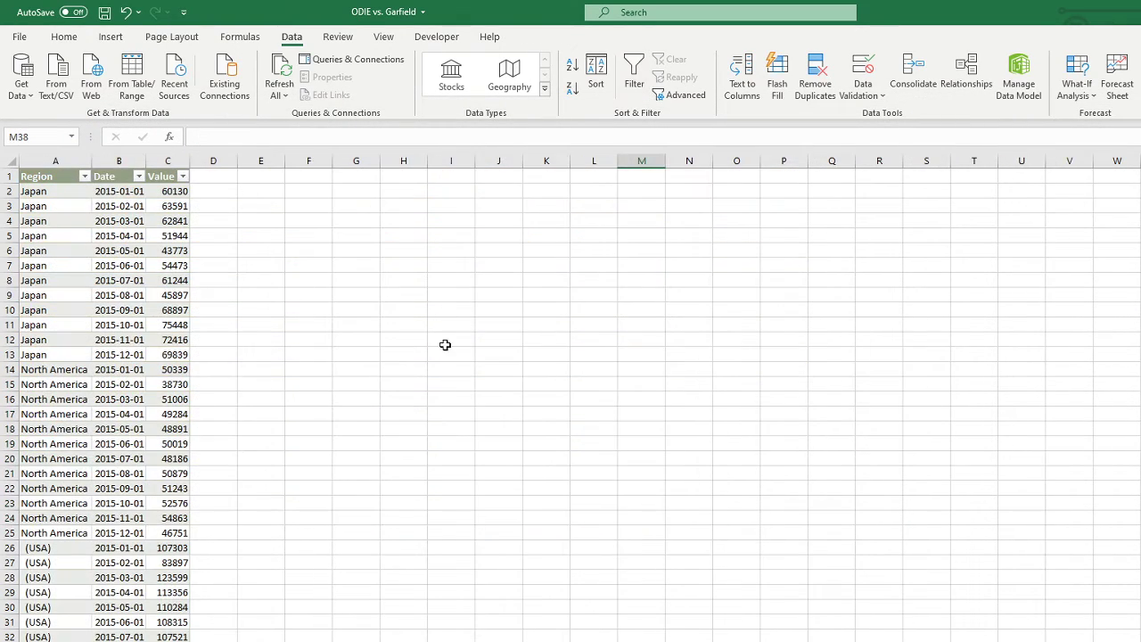
pyautogui.scroll(-18, 164, 300)
pyautogui.scroll(18, 169, 342)
pyautogui.moveTo(53, 179); pyautogui.dragTo(165, 641)
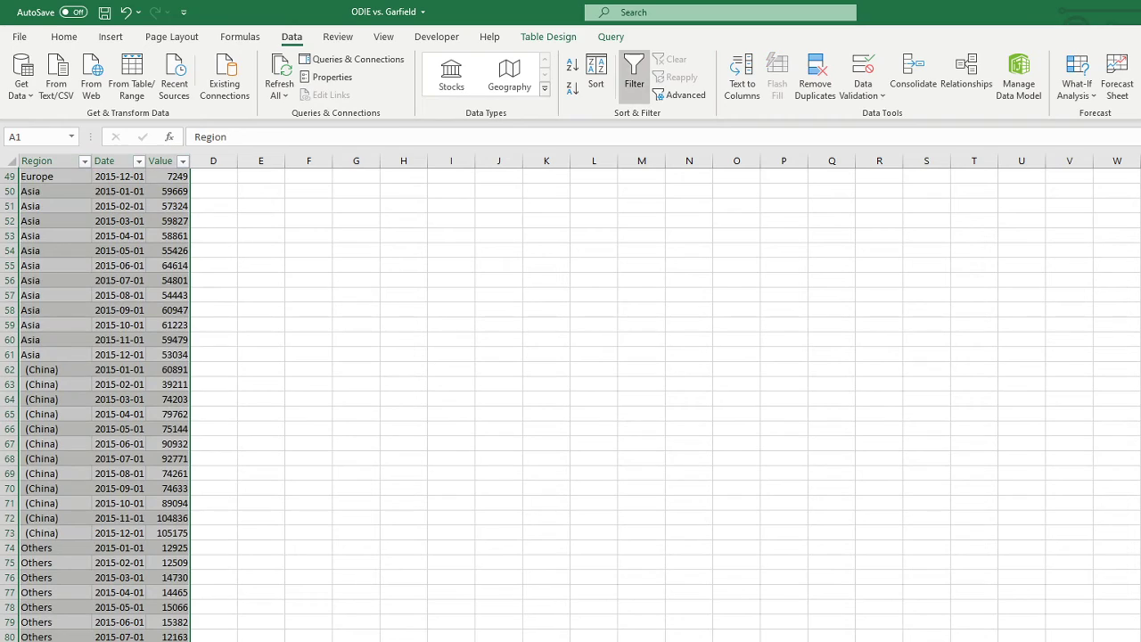
pyautogui.scroll(3, 356, 539)
pyautogui.scroll(8, 355, 539)
pyautogui.click(308, 310)
pyautogui.scroll(5, 212, 196)
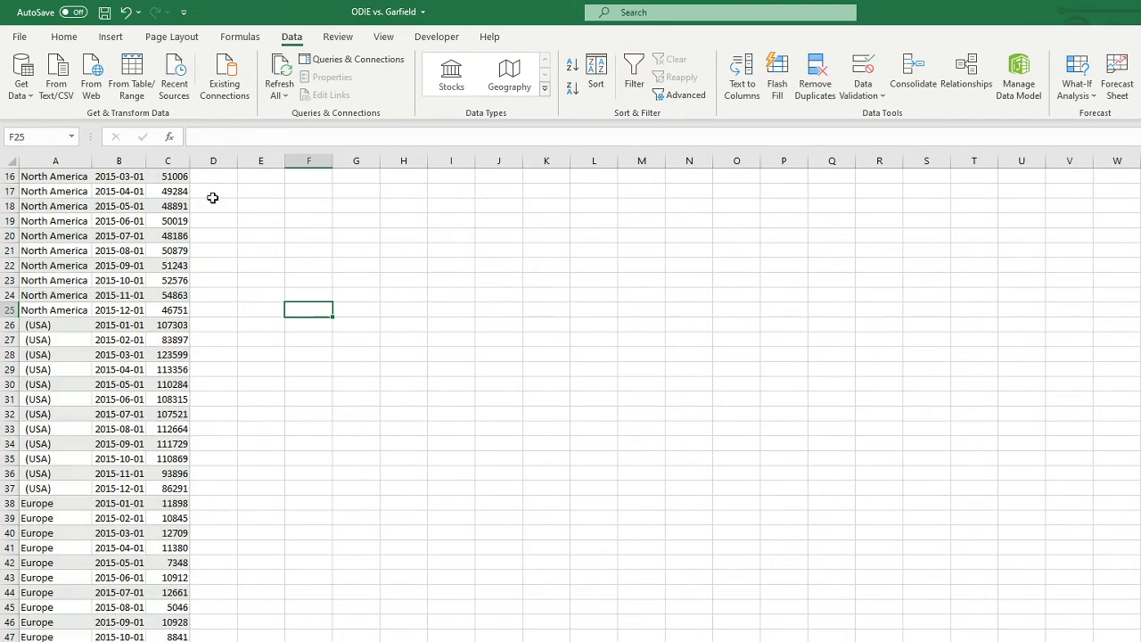
# - Revisit the pivot charts and the unpivoted table worksheets, and go to the blank worksheet
pyautogui.hotkey('ctrl', 'pagedown')
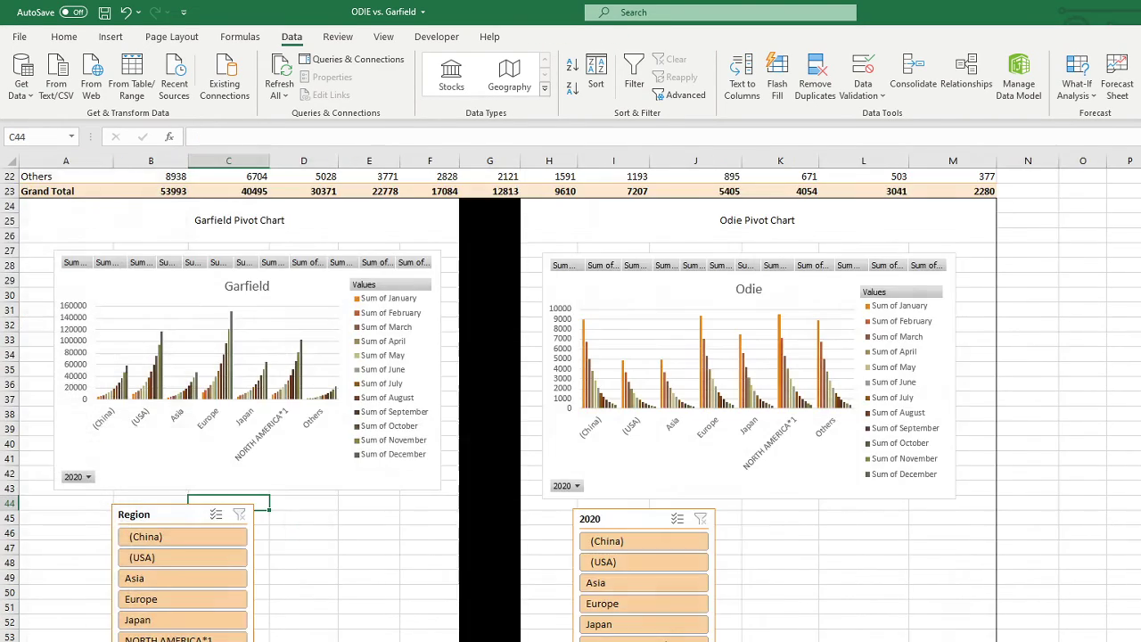
pyautogui.hotkey('ctrl', 'pagedown')
pyautogui.hotkey('ctrl', 'pageup')
pyautogui.hotkey('ctrl', 'pageup')
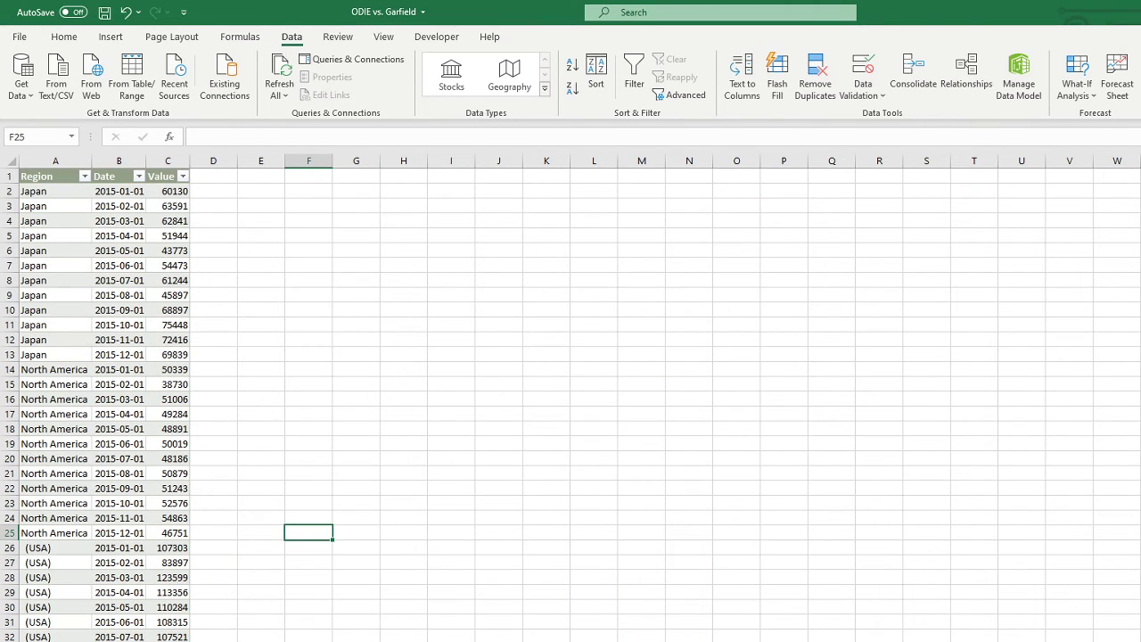
pyautogui.hotkey('ctrl', 'pageup')
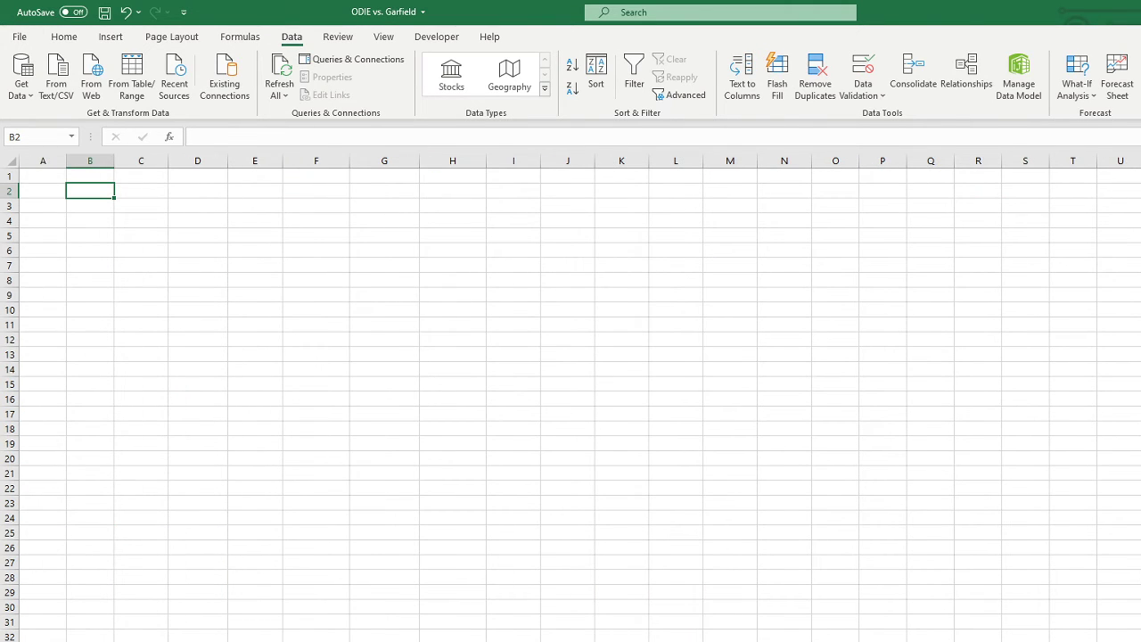
# - Copy the whole 2020 table from the Prefer garfield worksheet and paste it at B2 of the blank worksheet
pyautogui.hotkey('ctrl', 'pageup')
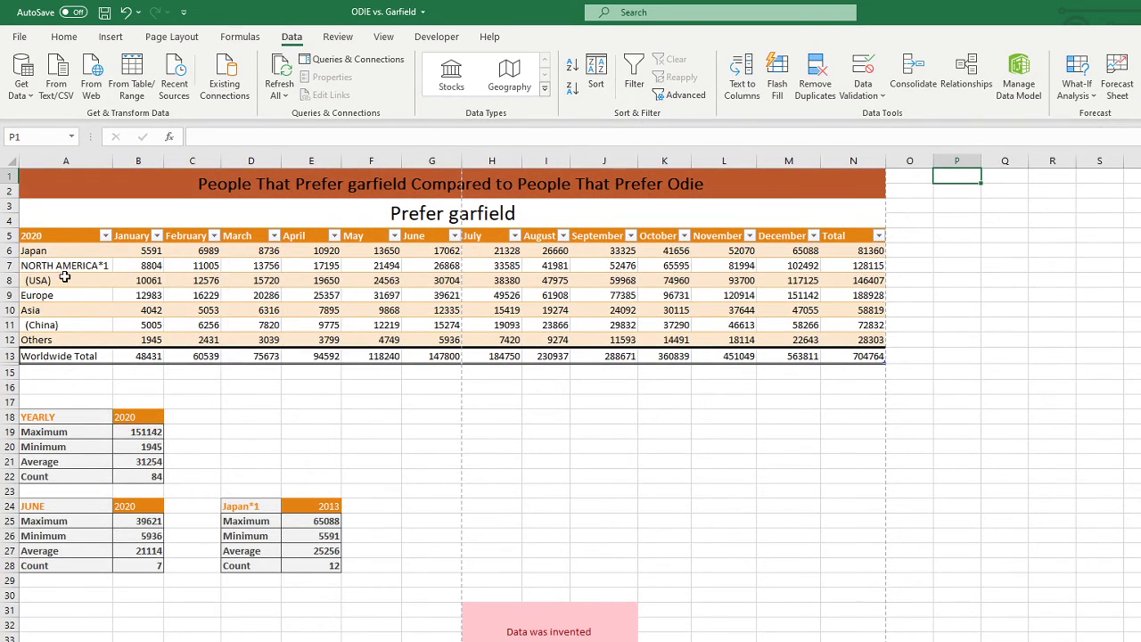
pyautogui.moveTo(56, 246); pyautogui.dragTo(775, 294)
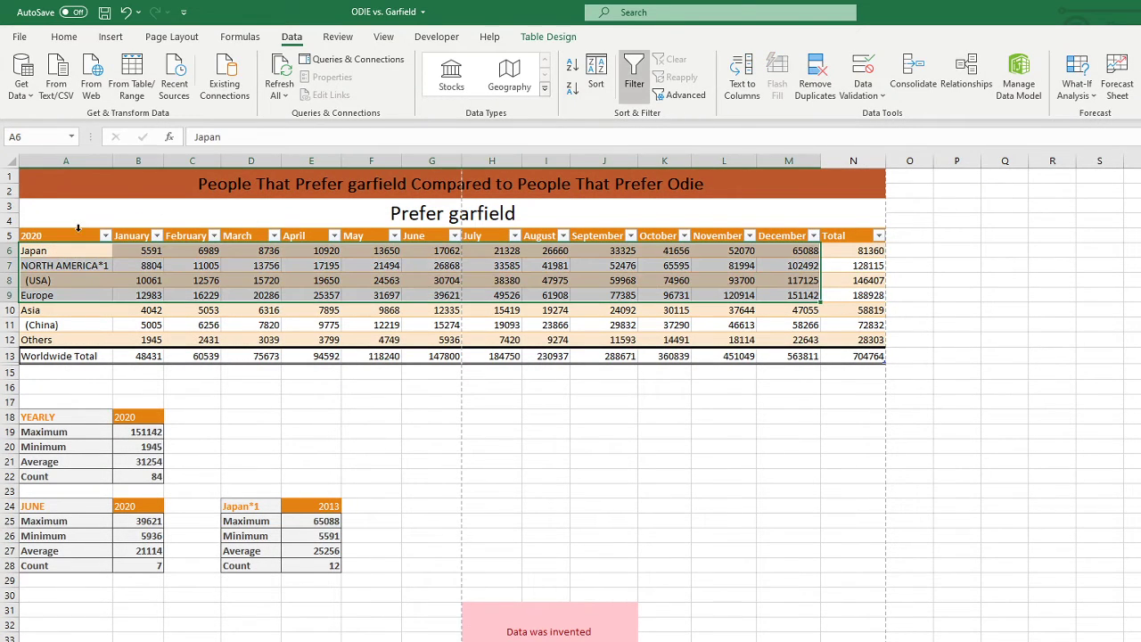
pyautogui.click(75, 235)
pyautogui.click(75, 234)
pyautogui.moveTo(75, 239); pyautogui.dragTo(857, 355)
pyautogui.click(717, 434)
pyautogui.click(258, 280)
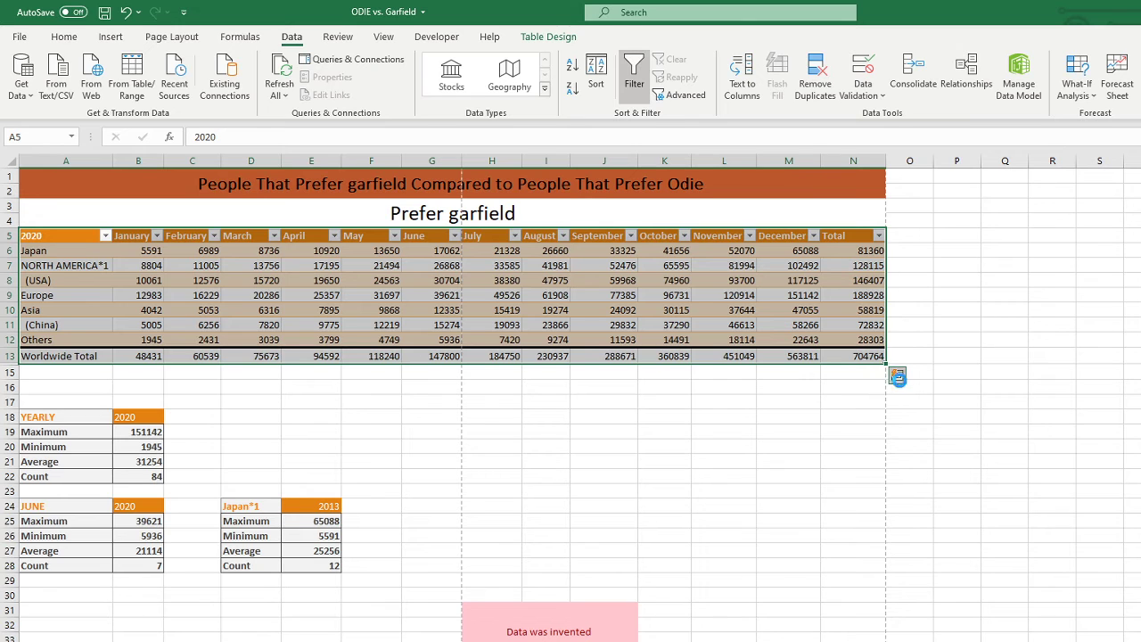
pyautogui.hotkey('ctrl', 'pagedown')
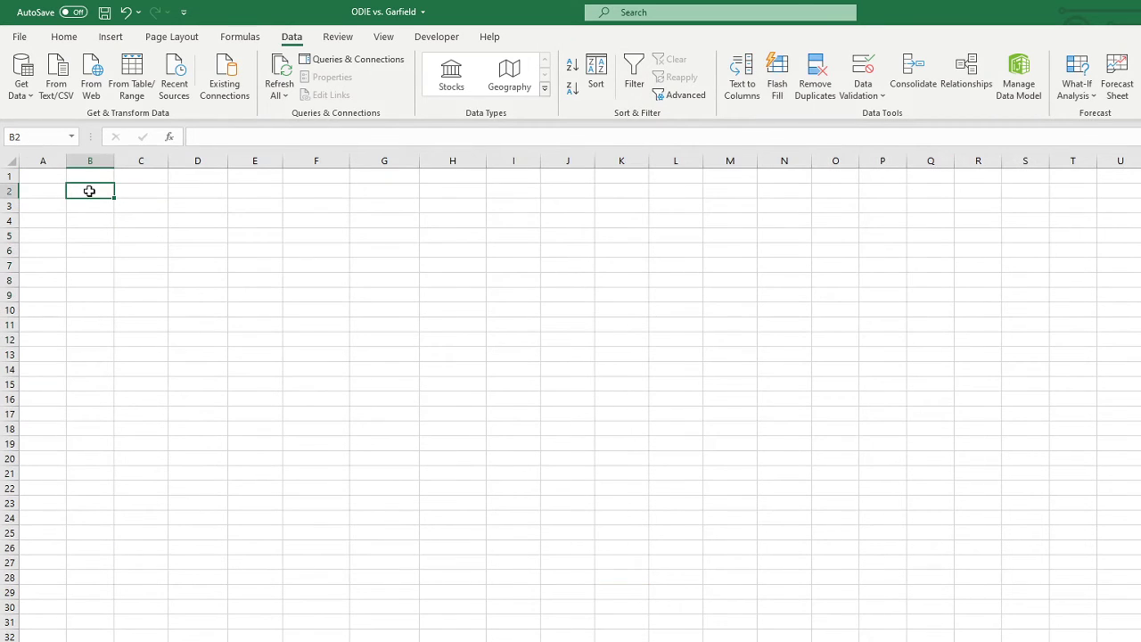
pyautogui.hotkey('ctrl', 'v')
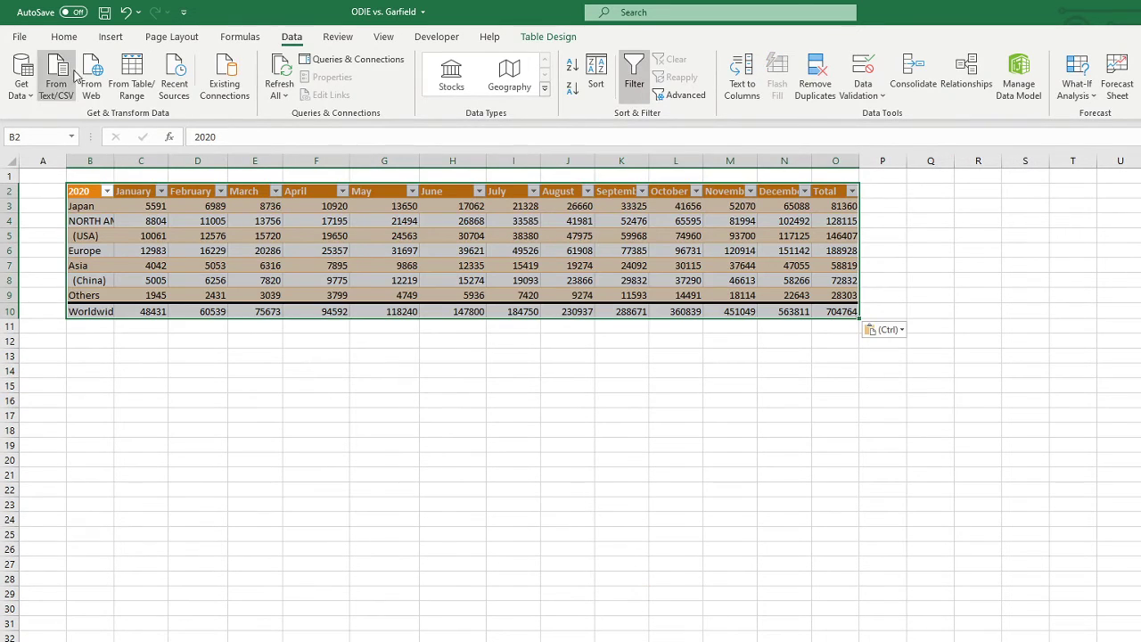
# - Look at the Record Macro settings and the list of existing macros, closing both without recording or running anything
pyautogui.click(437, 37)
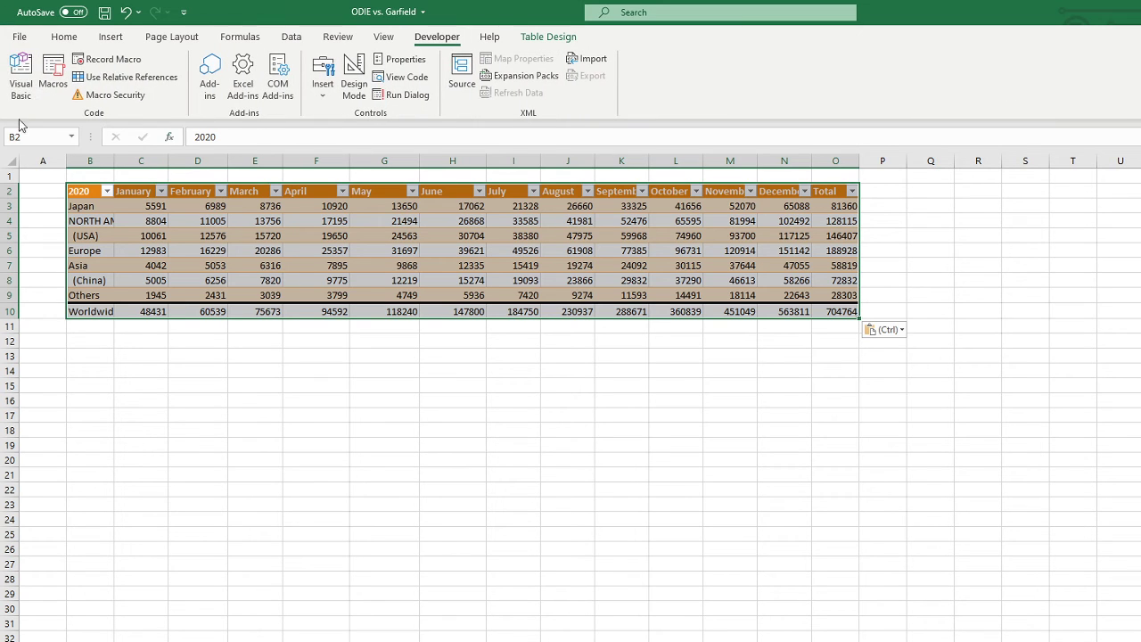
pyautogui.click(114, 60)
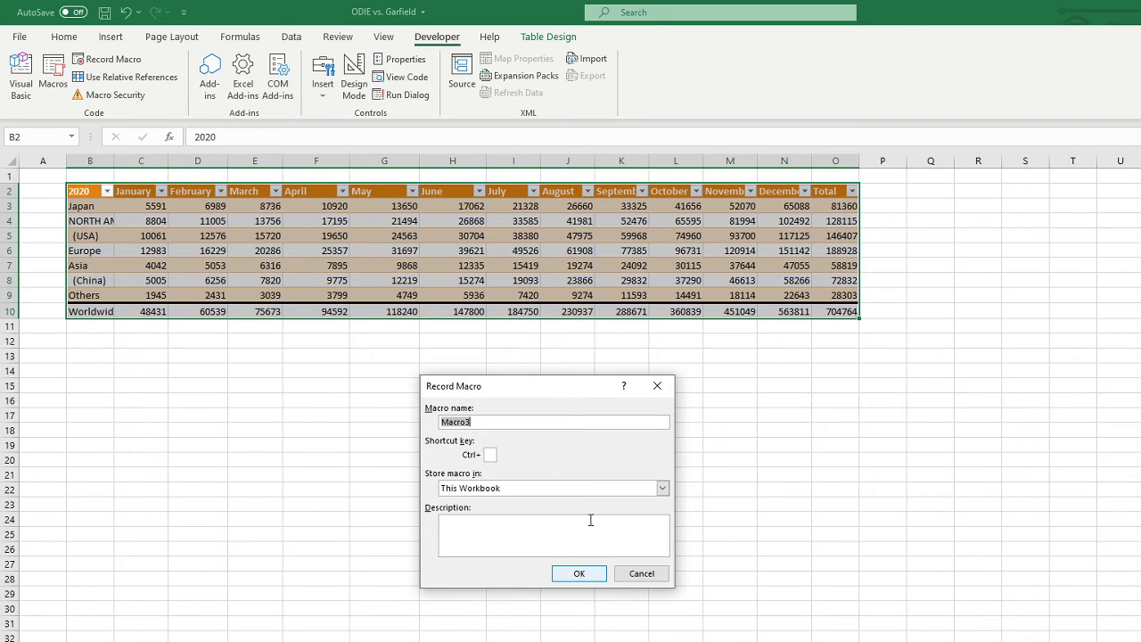
pyautogui.click(656, 385)
pyautogui.click(622, 375)
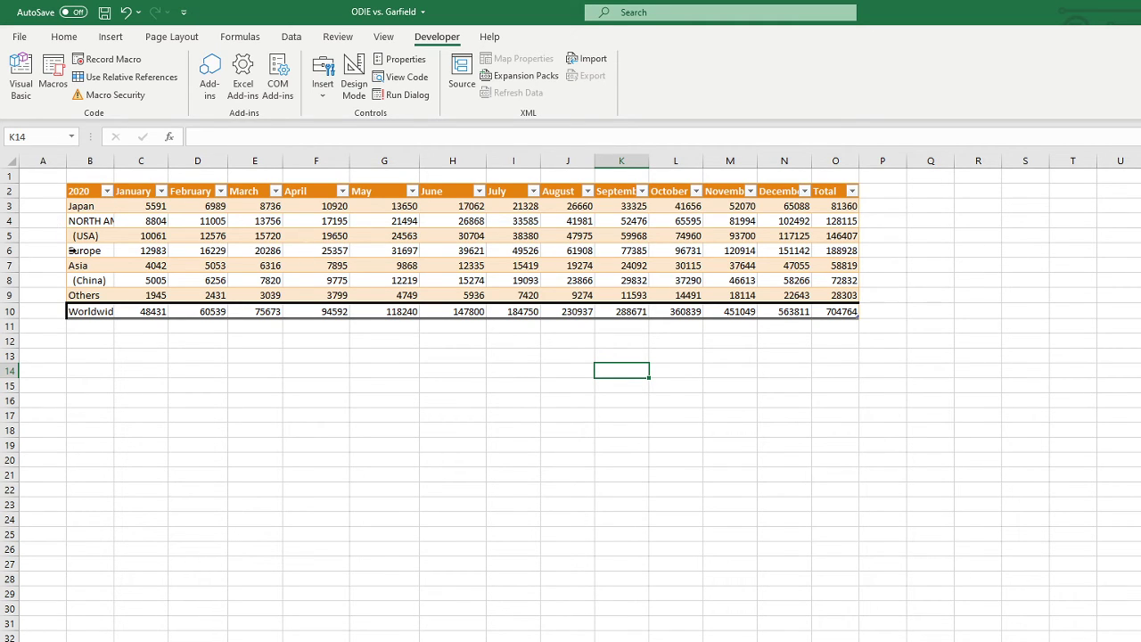
pyautogui.click(53, 83)
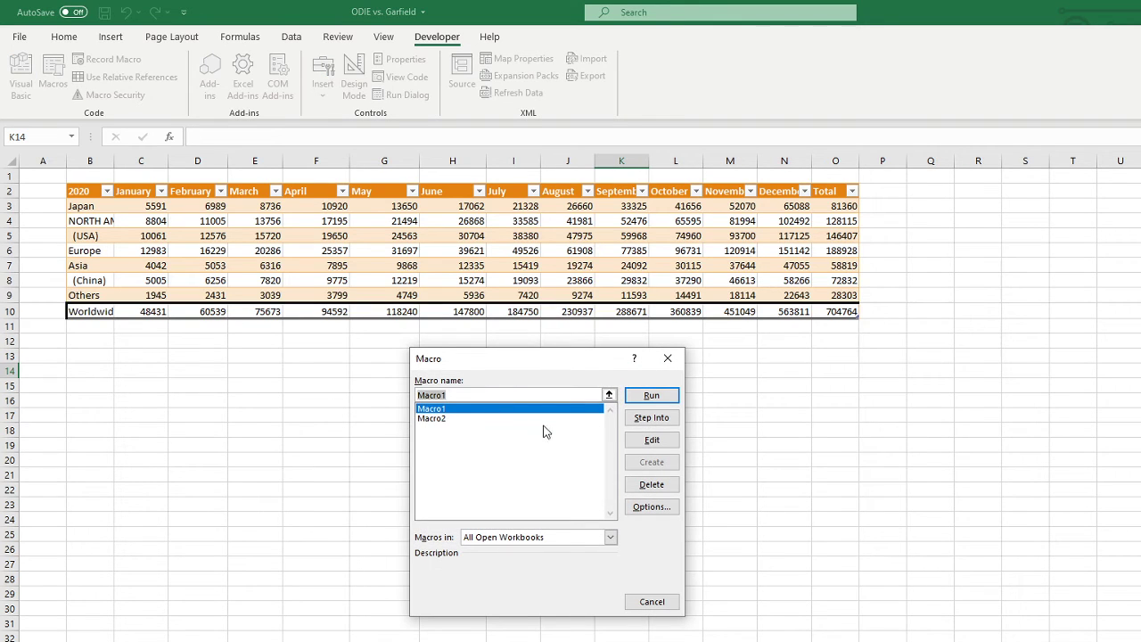
pyautogui.click(666, 357)
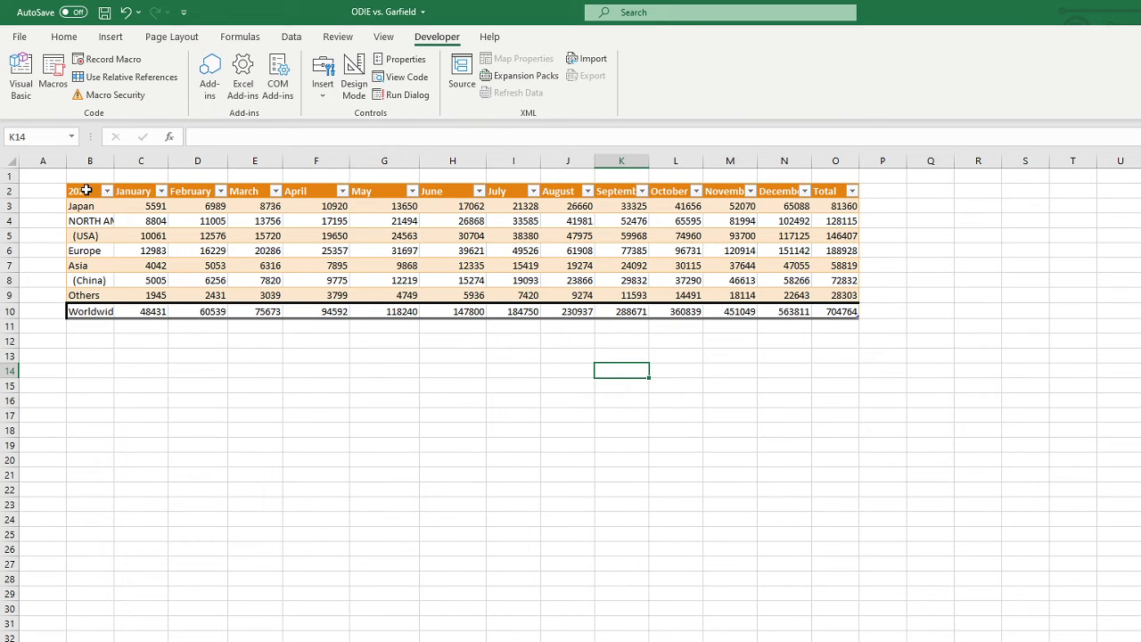
# - Run Macro1 on the pasted table, and run Macro2 starting from the 2020 header cell B2
pyautogui.click(53, 83)
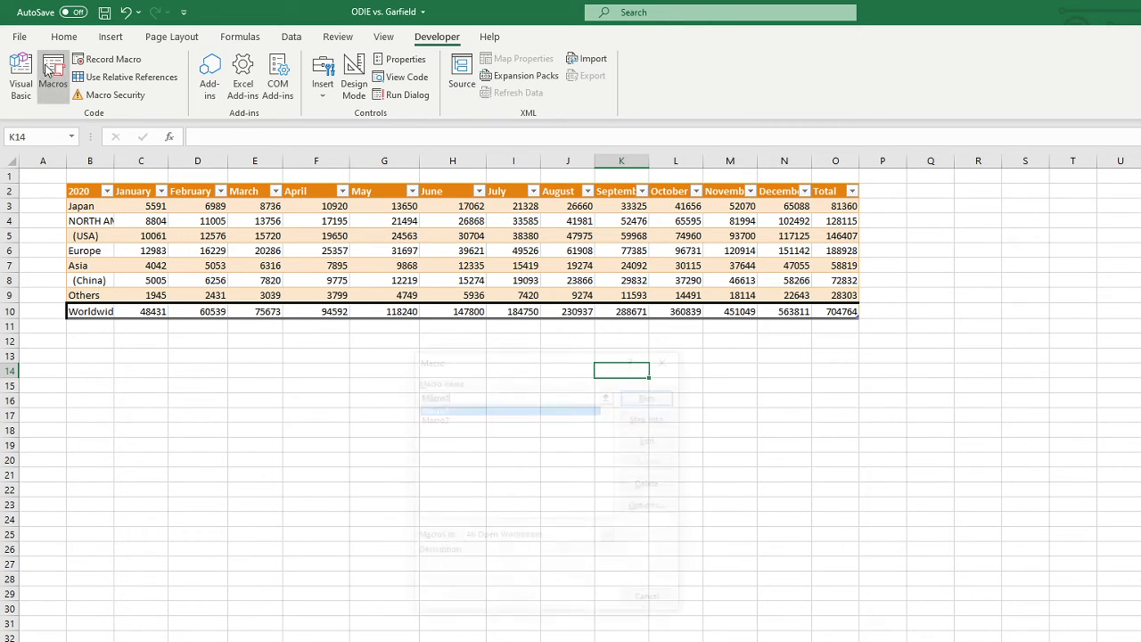
pyautogui.click(634, 398)
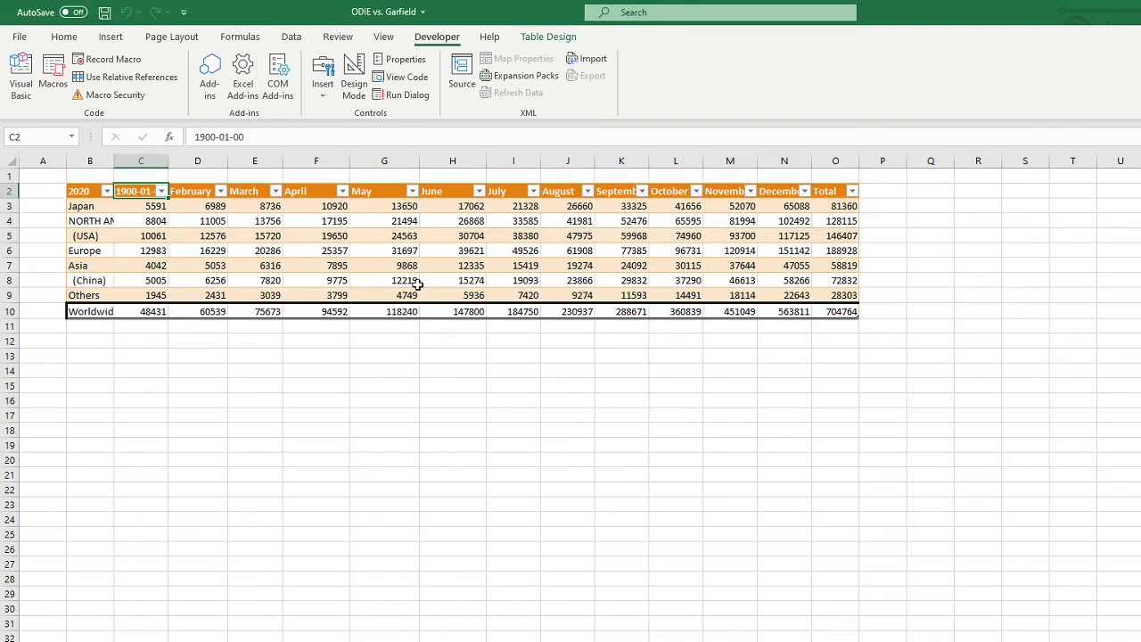
pyautogui.click(96, 191)
pyautogui.click(53, 83)
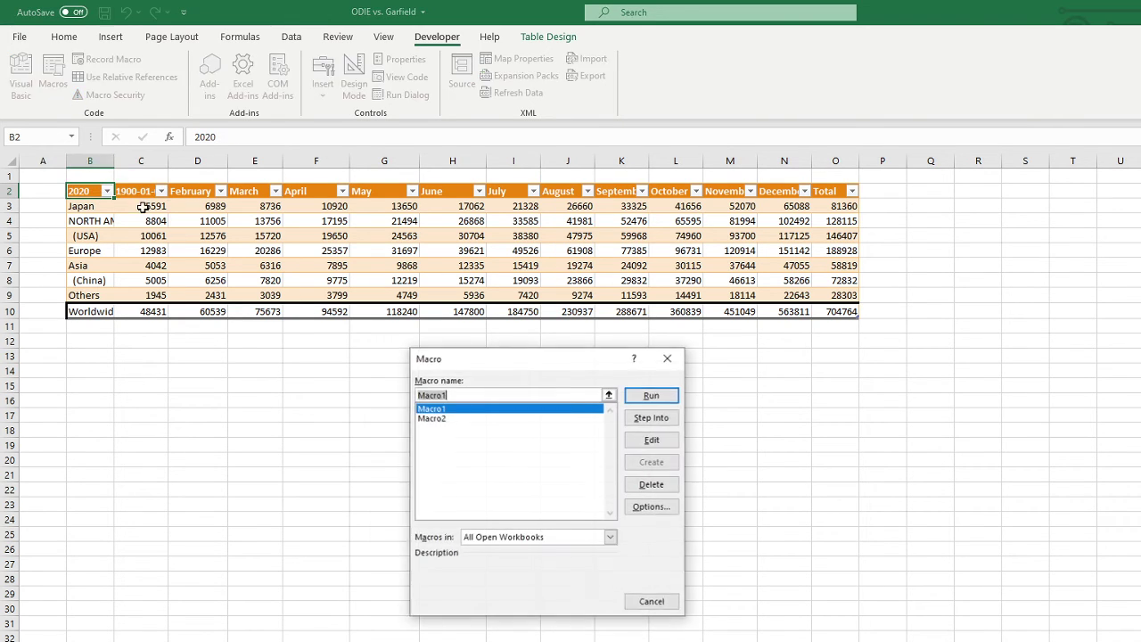
pyautogui.click(470, 418)
pyautogui.click(666, 395)
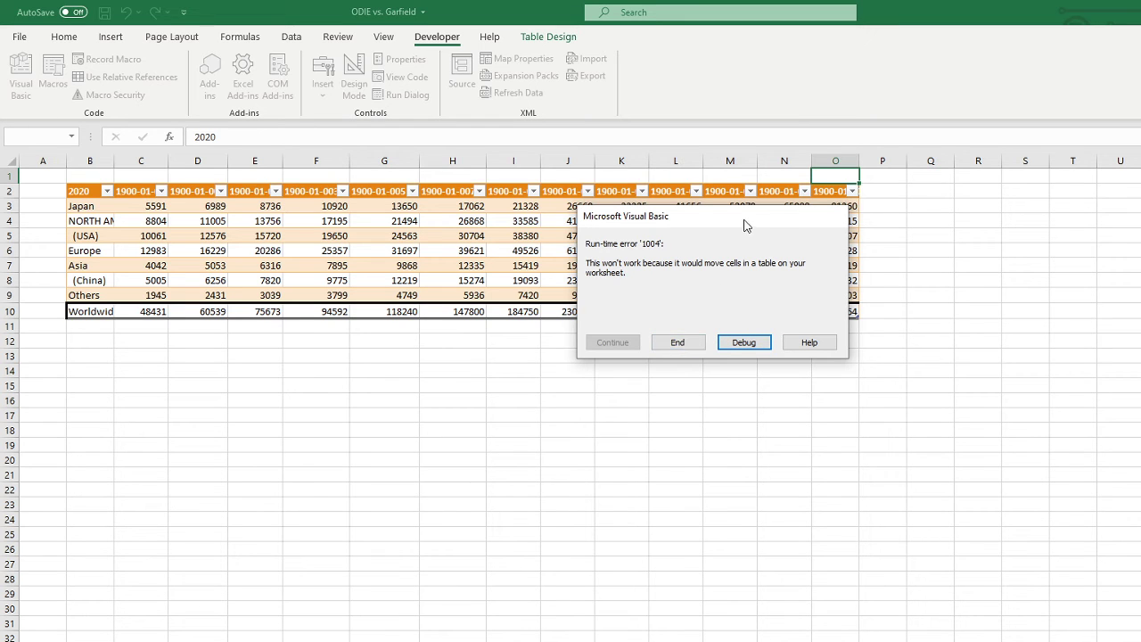
# - End the halted macro run and inspect cell O6 and the header in C2
pyautogui.moveTo(749, 217); pyautogui.dragTo(947, 279)
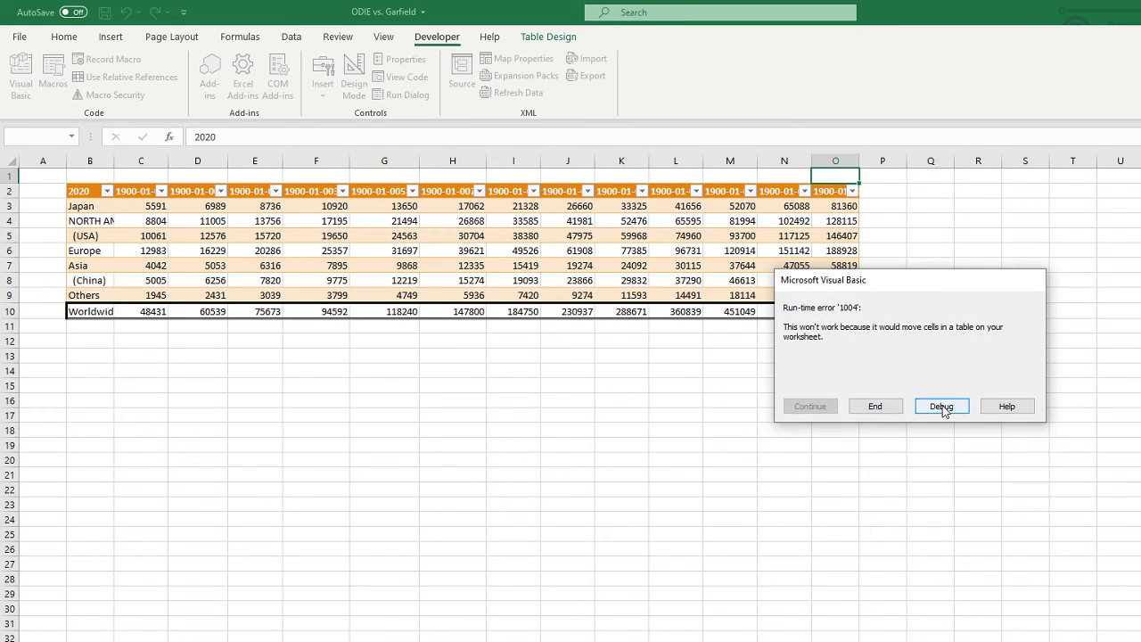
pyautogui.click(899, 410)
pyautogui.click(899, 344)
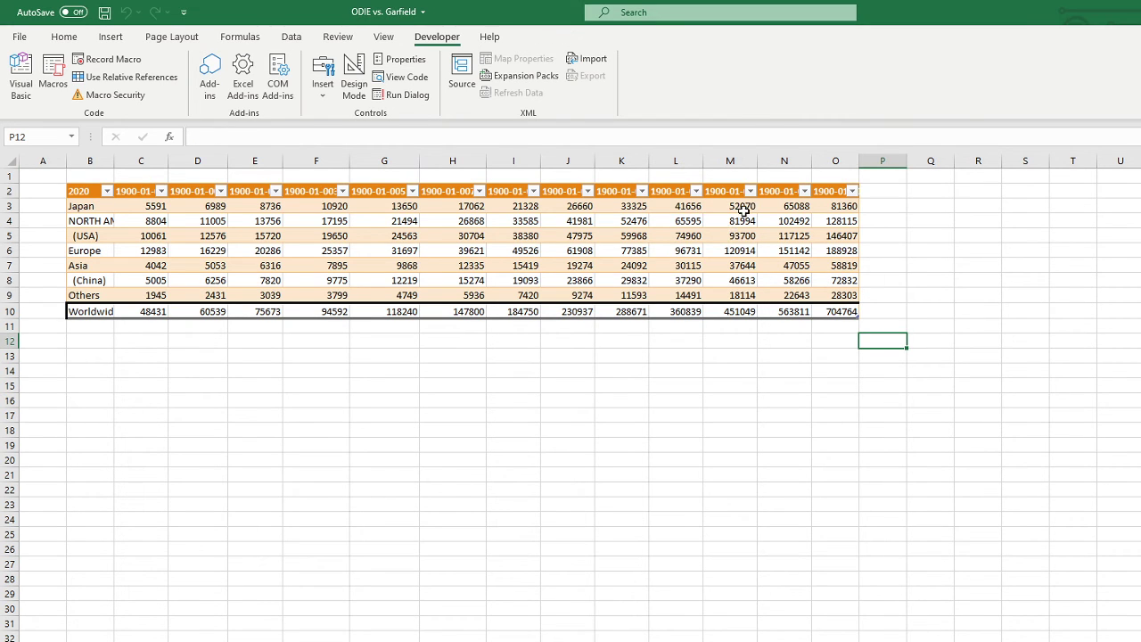
pyautogui.click(820, 248)
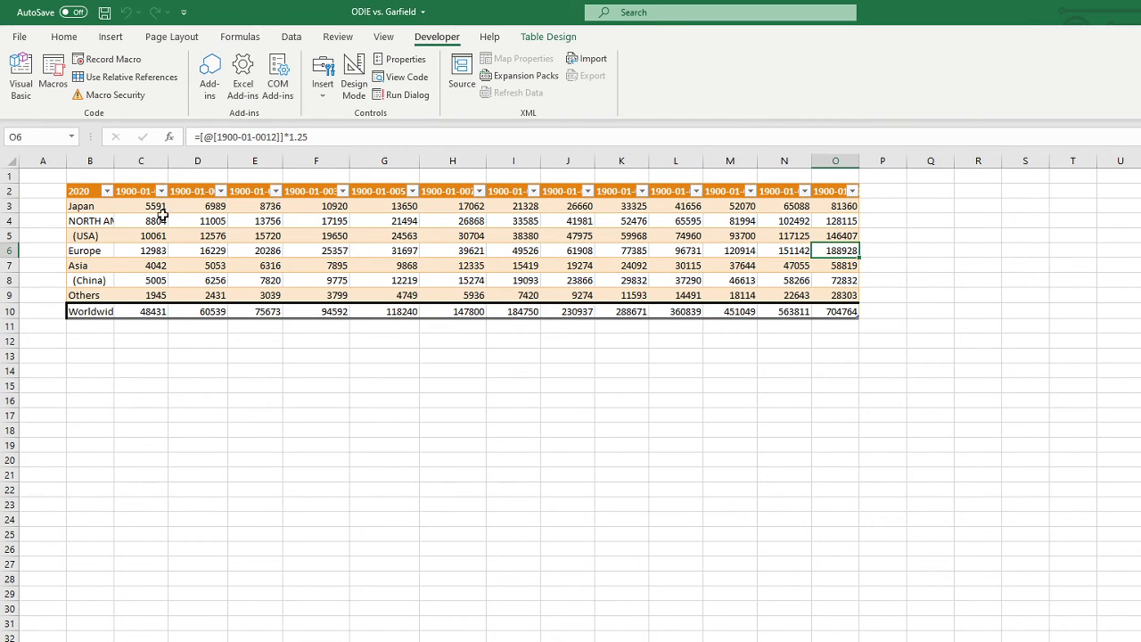
pyautogui.click(139, 194)
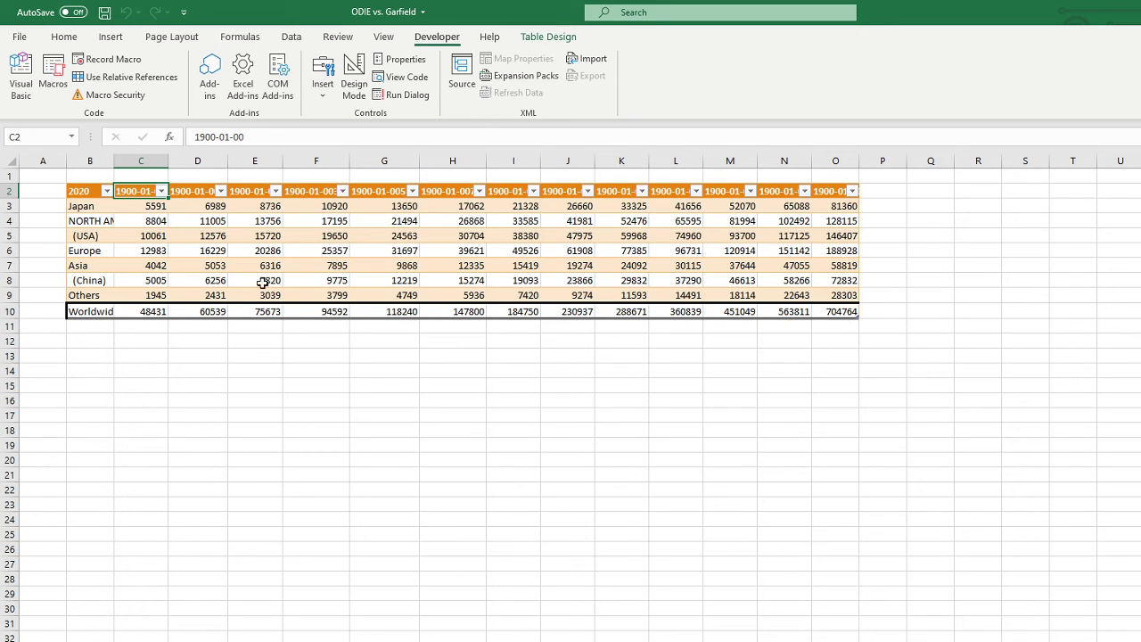
# - Delete the entire pasted table in B2:O10 from the worksheet
pyautogui.moveTo(81, 189)
pyautogui.mouseDown()
pyautogui.moveTo(758, 295)
pyautogui.moveTo(810, 315)
pyautogui.mouseUp()
pyautogui.rightClick(143, 211)
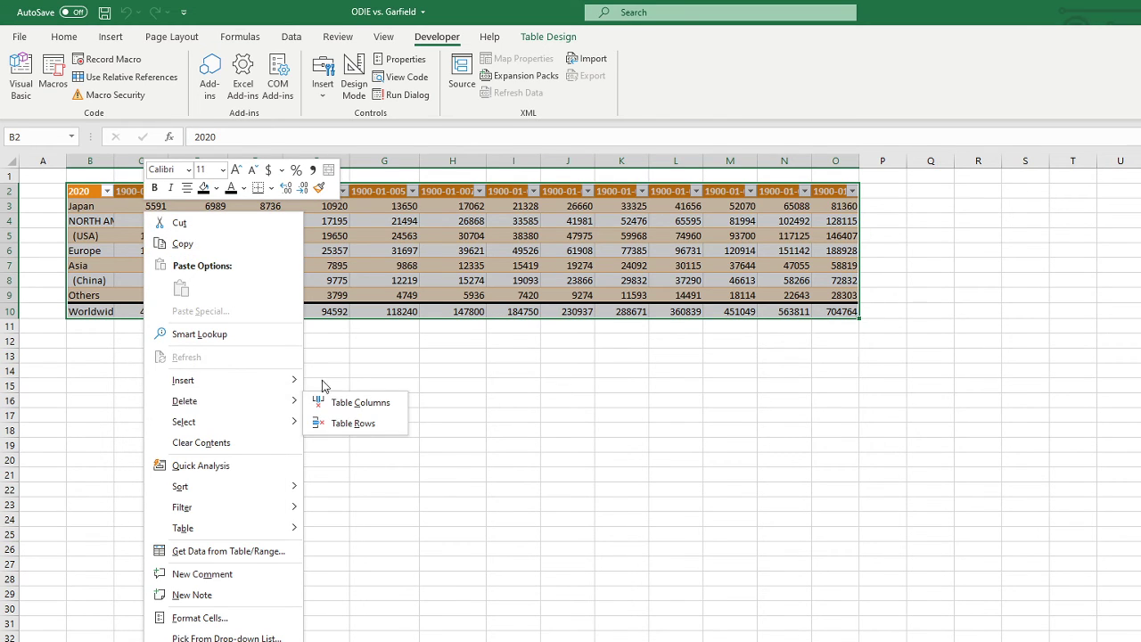
pyautogui.moveTo(262, 407)
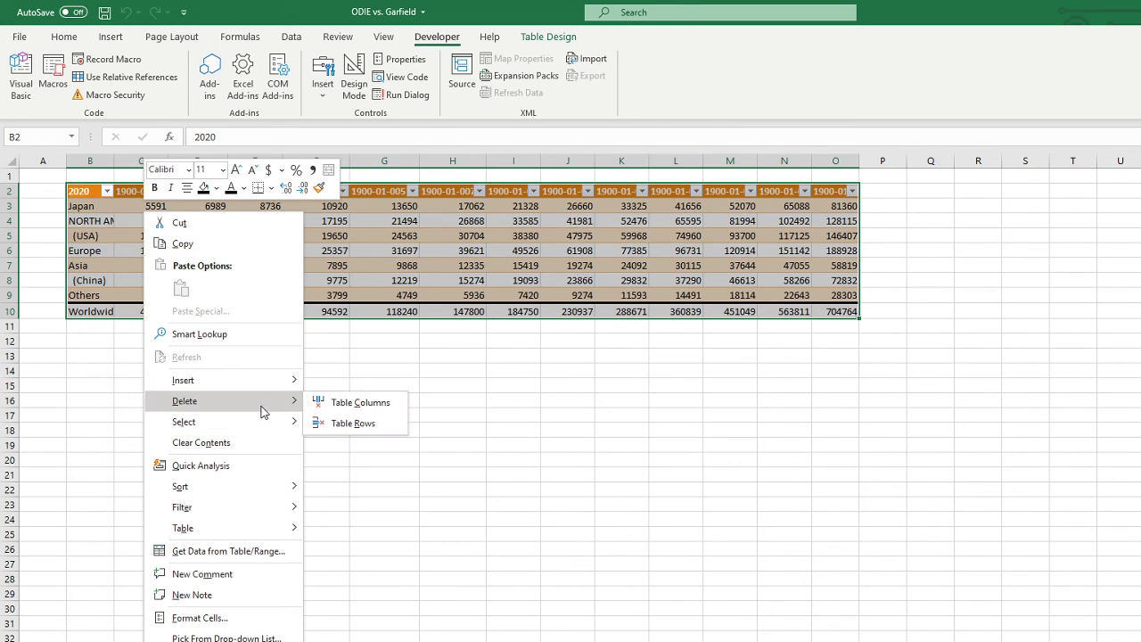
pyautogui.click(86, 390)
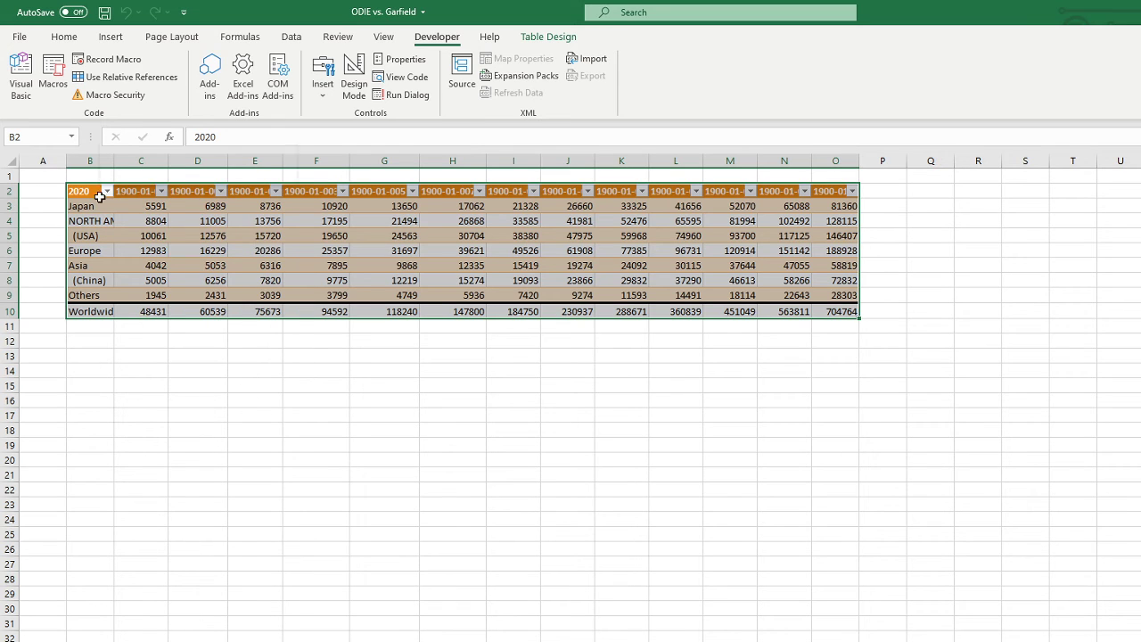
pyautogui.rightClick(99, 197)
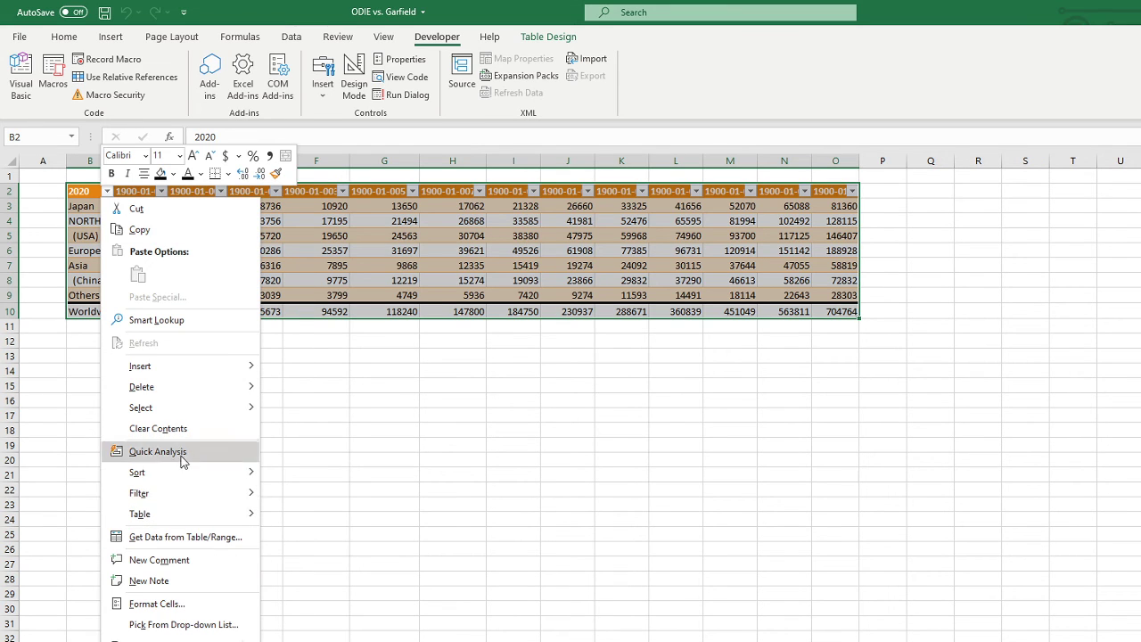
pyautogui.moveTo(186, 389)
pyautogui.click(272, 387)
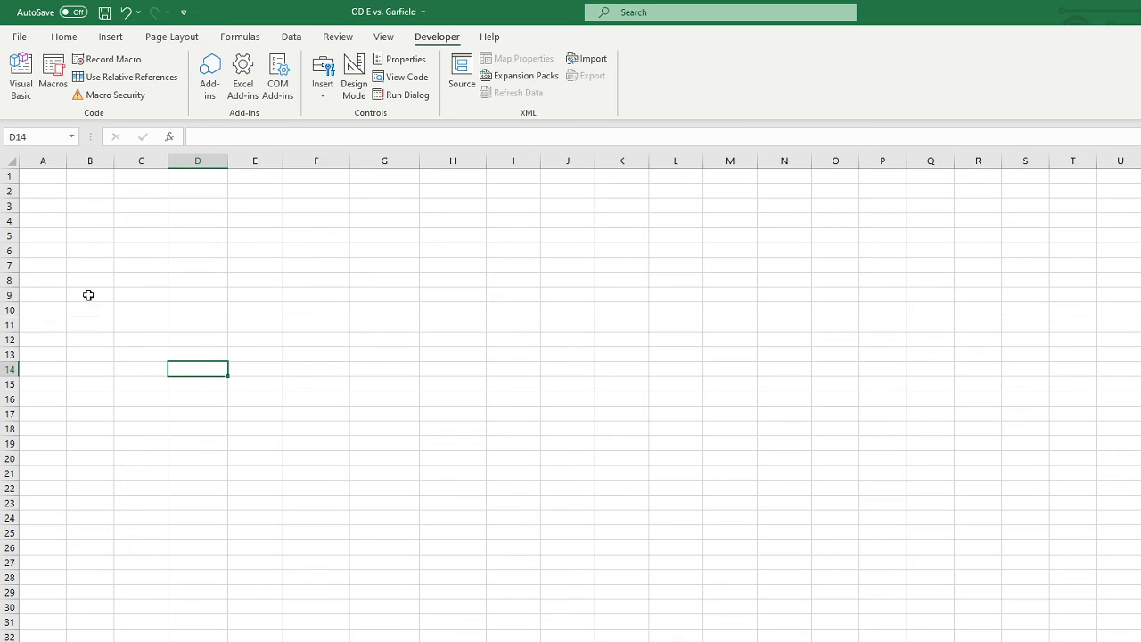
# - Copy the 2020 table from the Prefer garfield worksheet and paste it as values only at A1 of the blank worksheet
pyautogui.hotkey('ctrl', 'z')
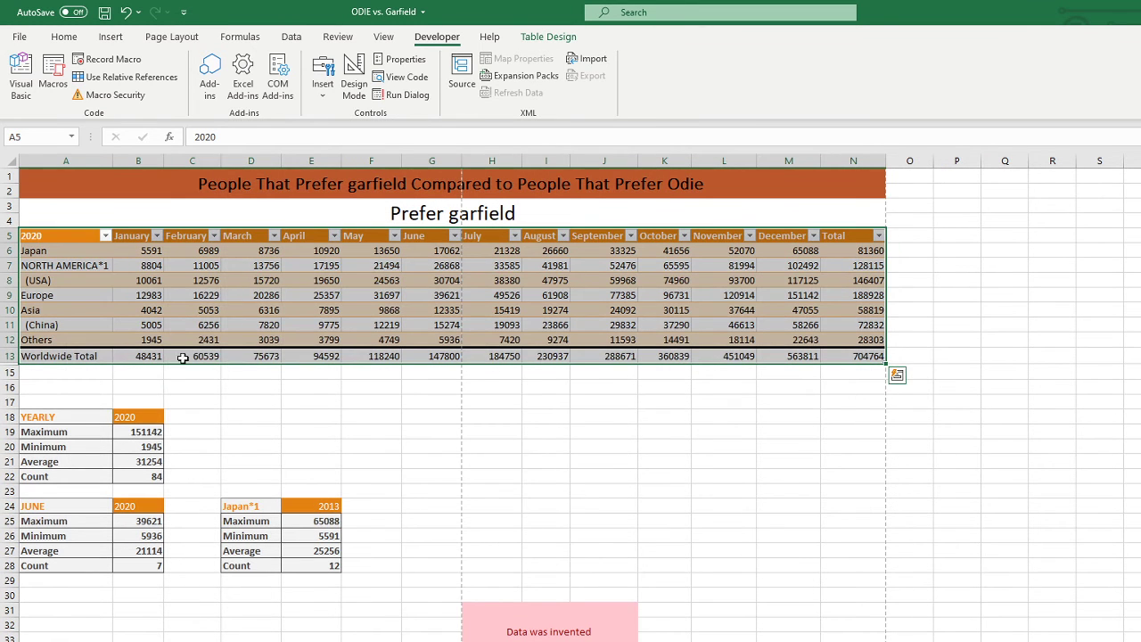
pyautogui.rightClick(202, 308)
pyautogui.click(228, 339)
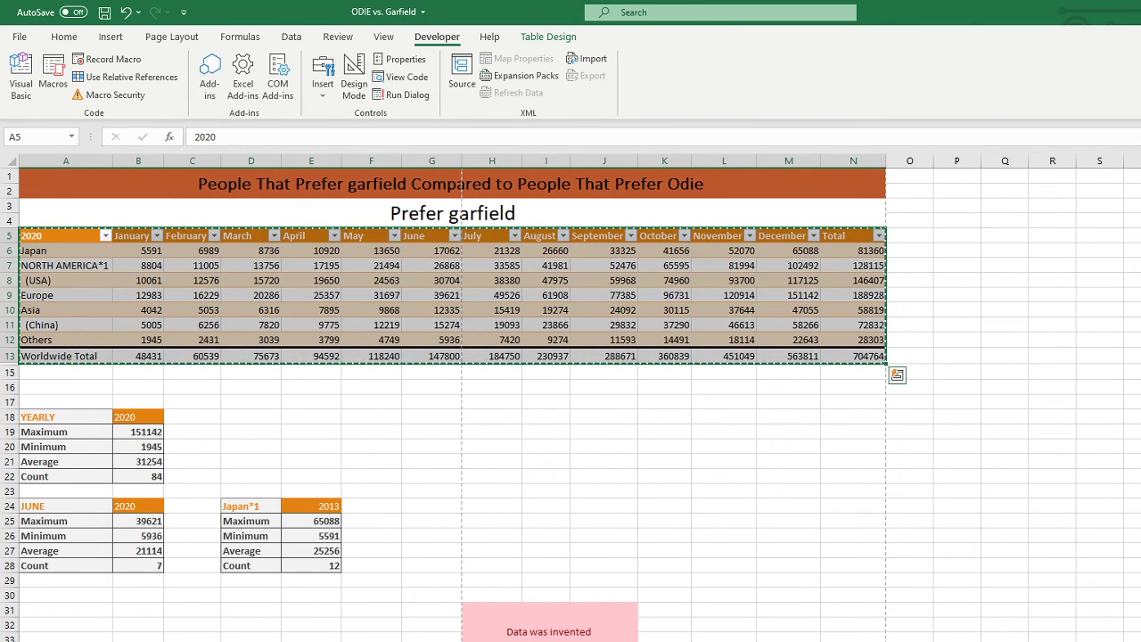
pyautogui.hotkey('ctrl', 'pagedown')
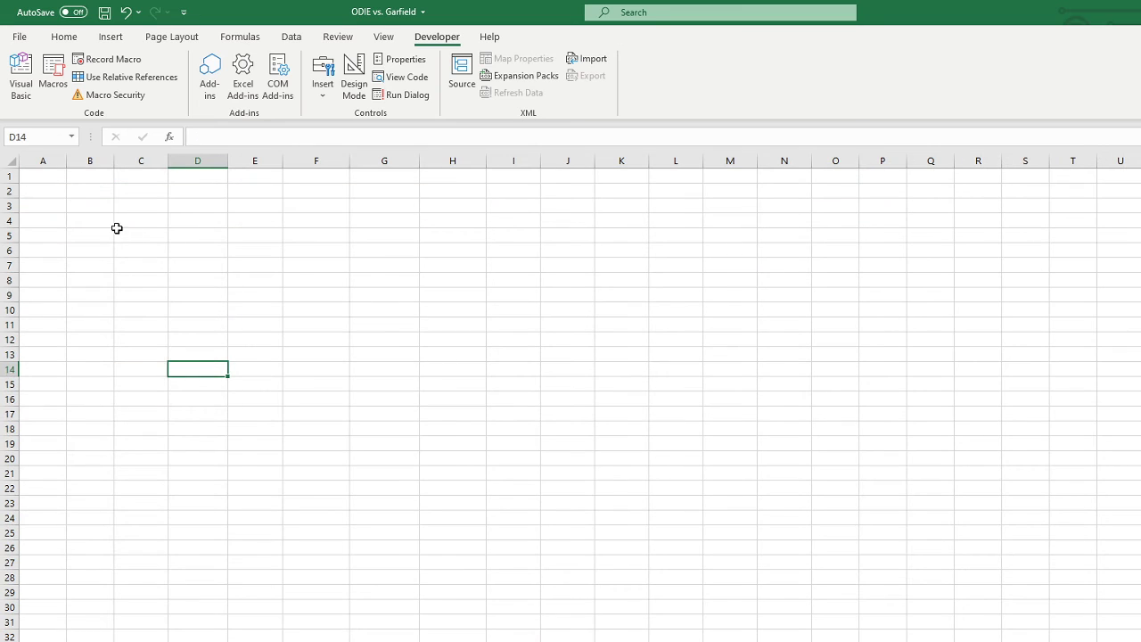
pyautogui.rightClick(101, 176)
pyautogui.rightClick(47, 174)
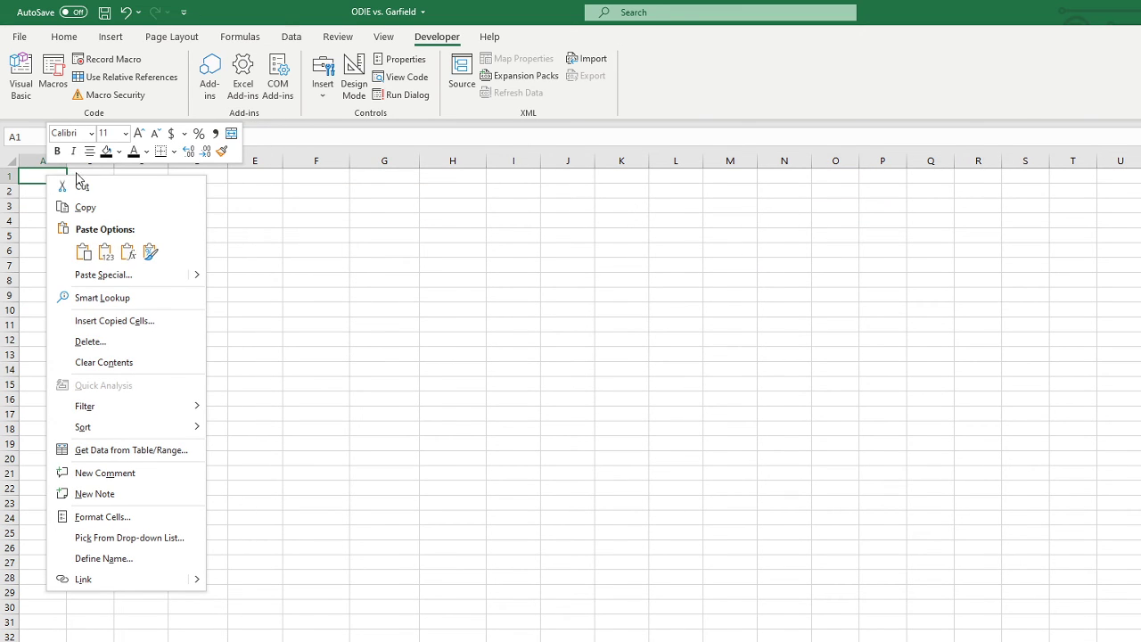
pyautogui.click(106, 252)
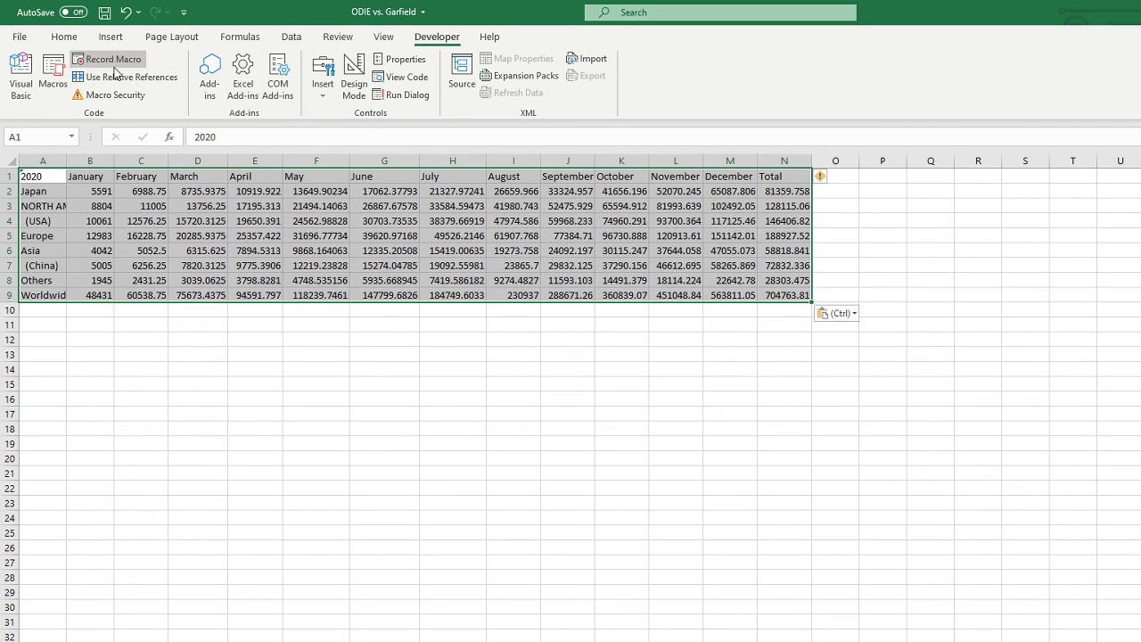
# - Run Macro1 on the pasted values and inspect the DATE formula in C2
pyautogui.click(52, 76)
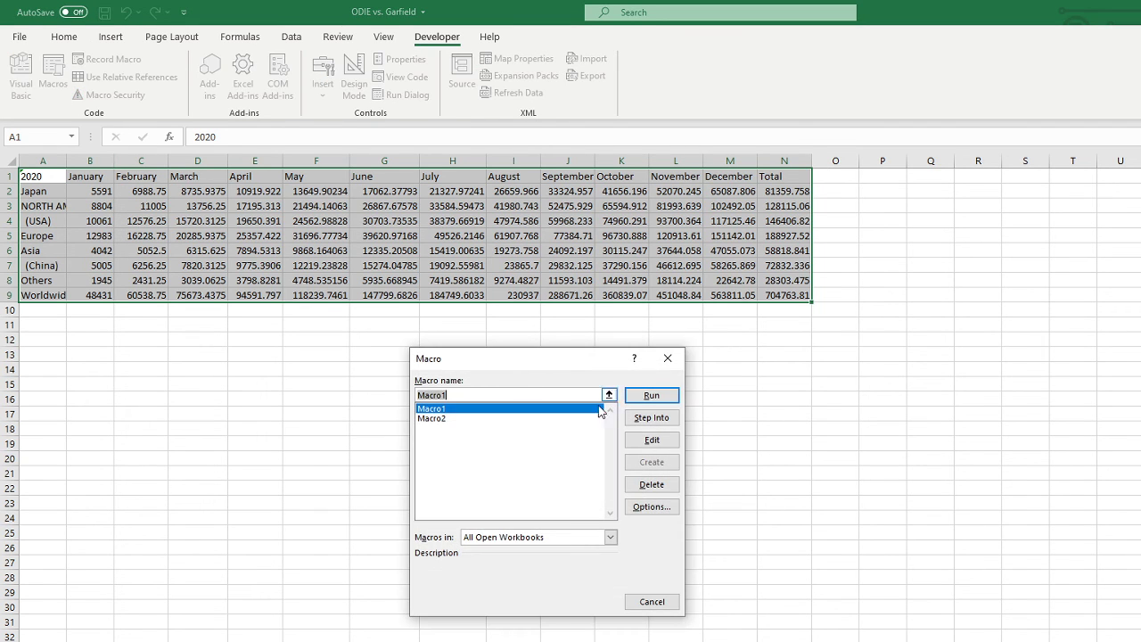
pyautogui.click(652, 395)
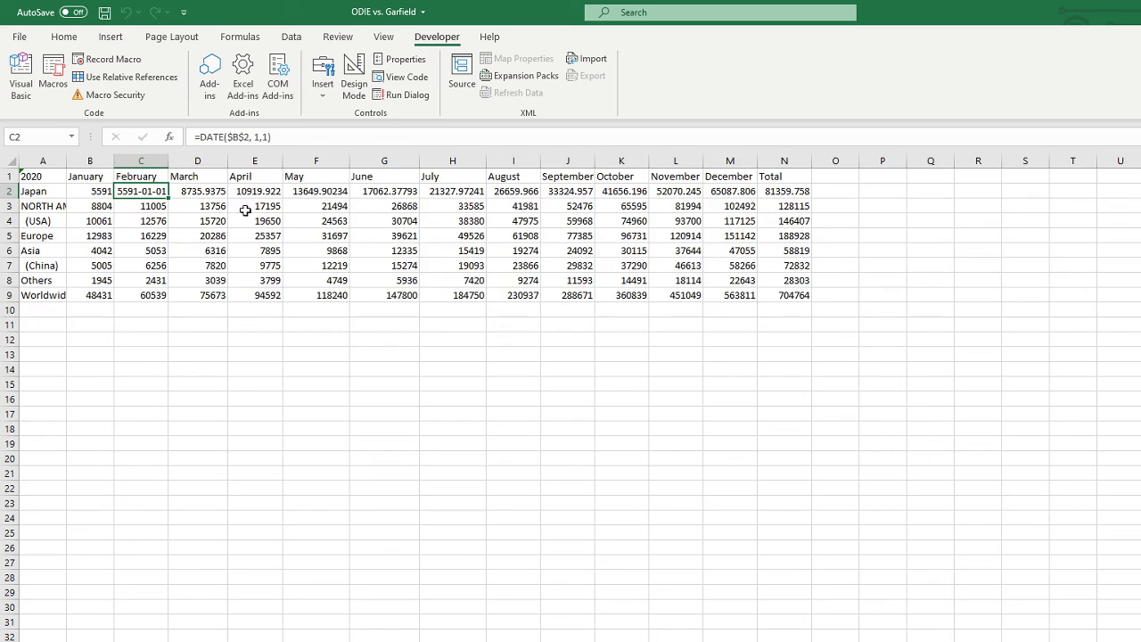
pyautogui.doubleClick(145, 191)
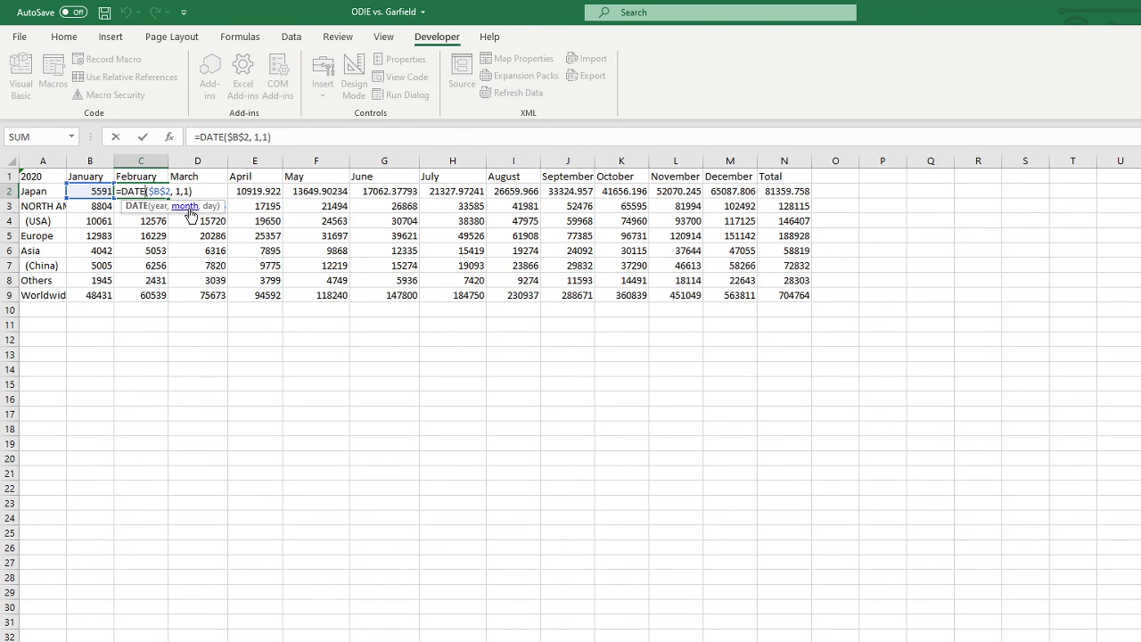
pyautogui.press('Return')
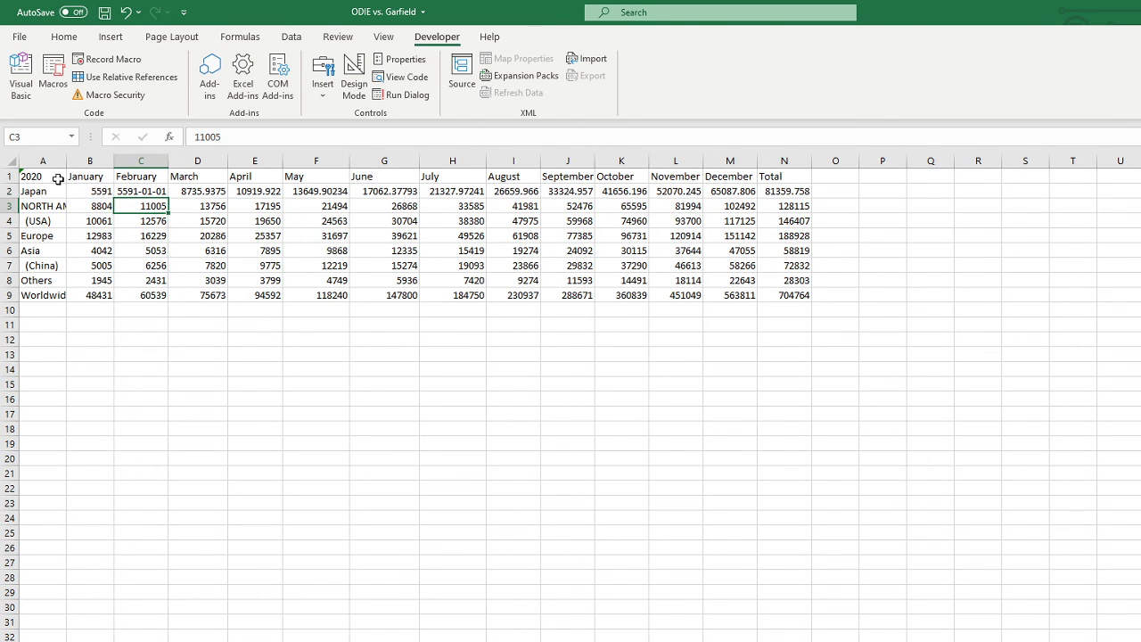
# - Undo the last cell entry and delete the pasted values in A1:N10
pyautogui.click(46, 176)
pyautogui.click(124, 12)
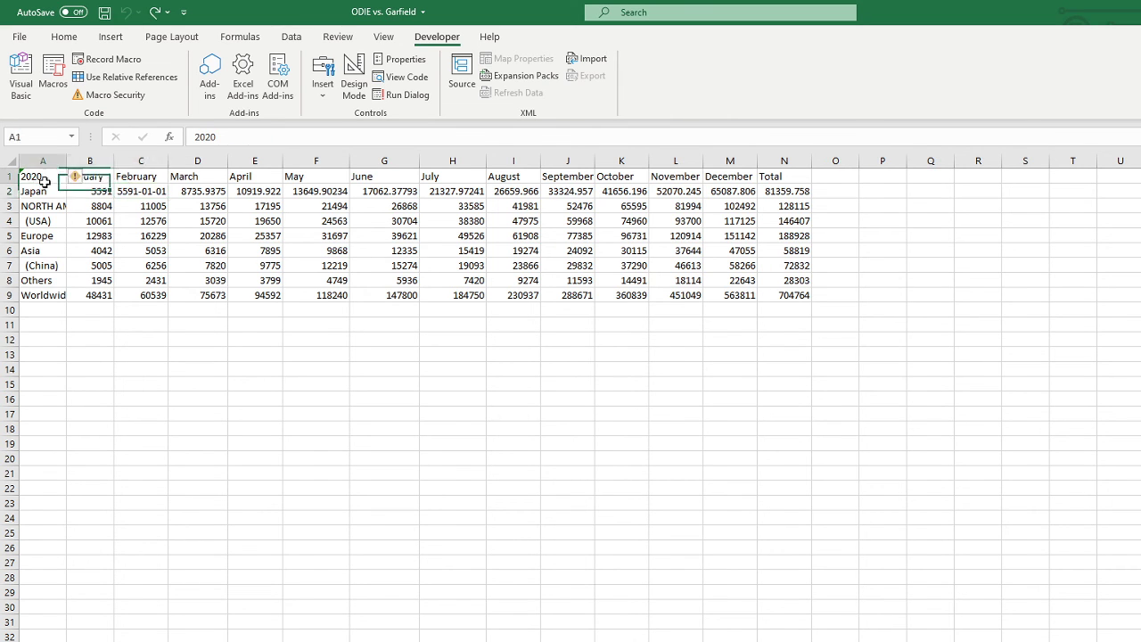
pyautogui.moveTo(40, 176); pyautogui.dragTo(807, 314)
pyautogui.rightClick(806, 314)
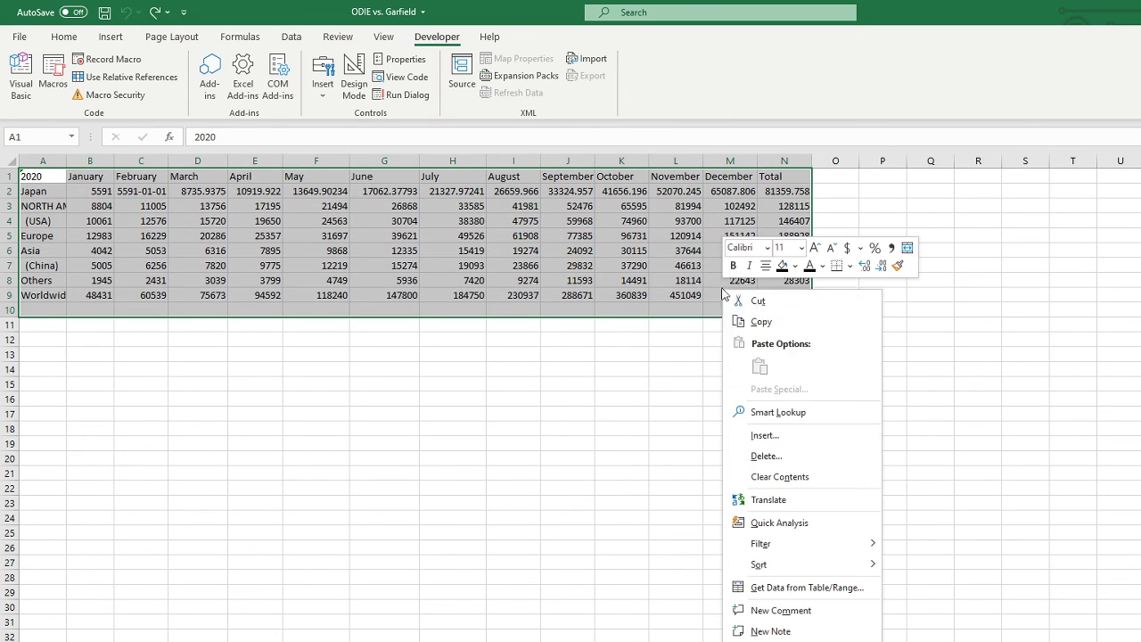
pyautogui.click(777, 458)
pyautogui.click(747, 503)
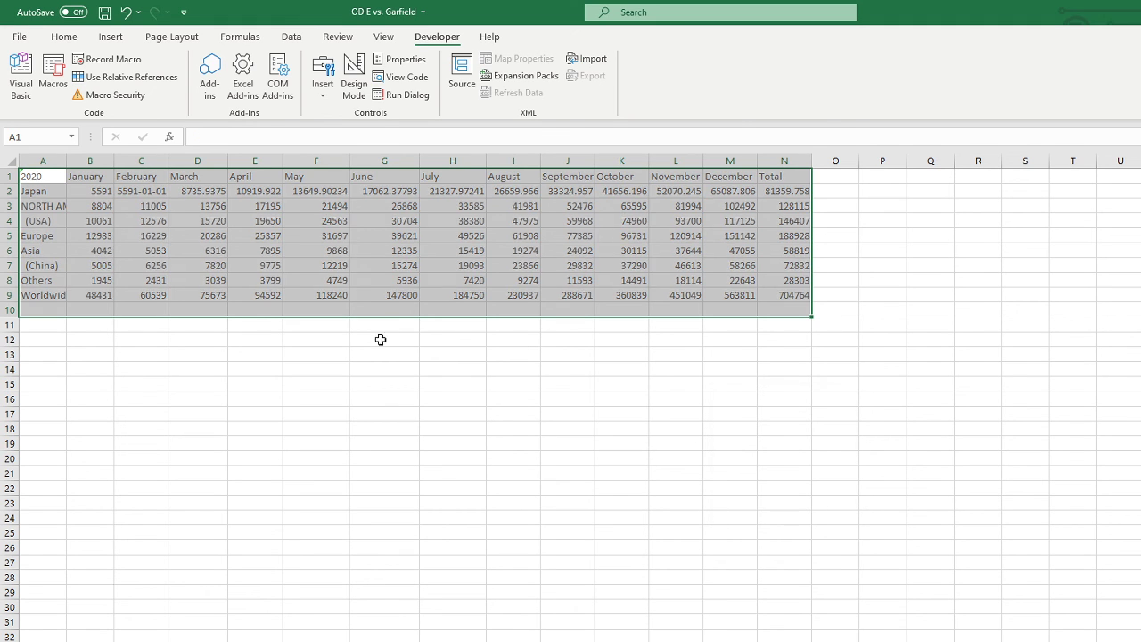
pyautogui.rightClick(101, 198)
pyautogui.click(100, 194)
pyautogui.rightClick(100, 193)
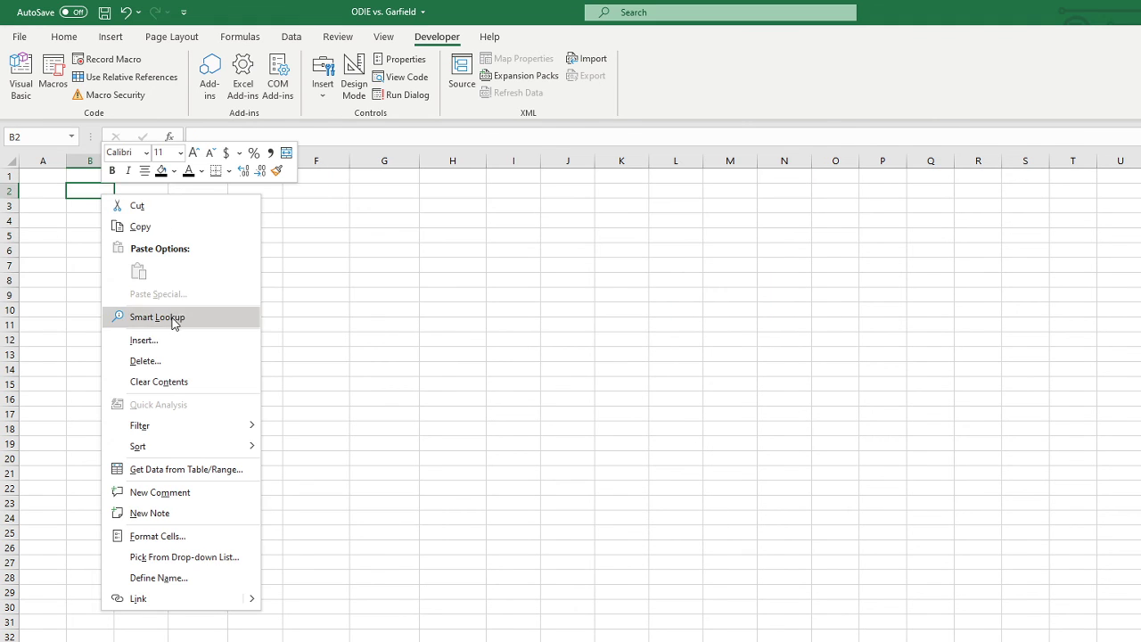
pyautogui.click(89, 251)
# - Copy the 2020 table from the Prefer garfield worksheet and paste it as values only at B2 of the blank worksheet
pyautogui.hotkey('ctrl', 'z')
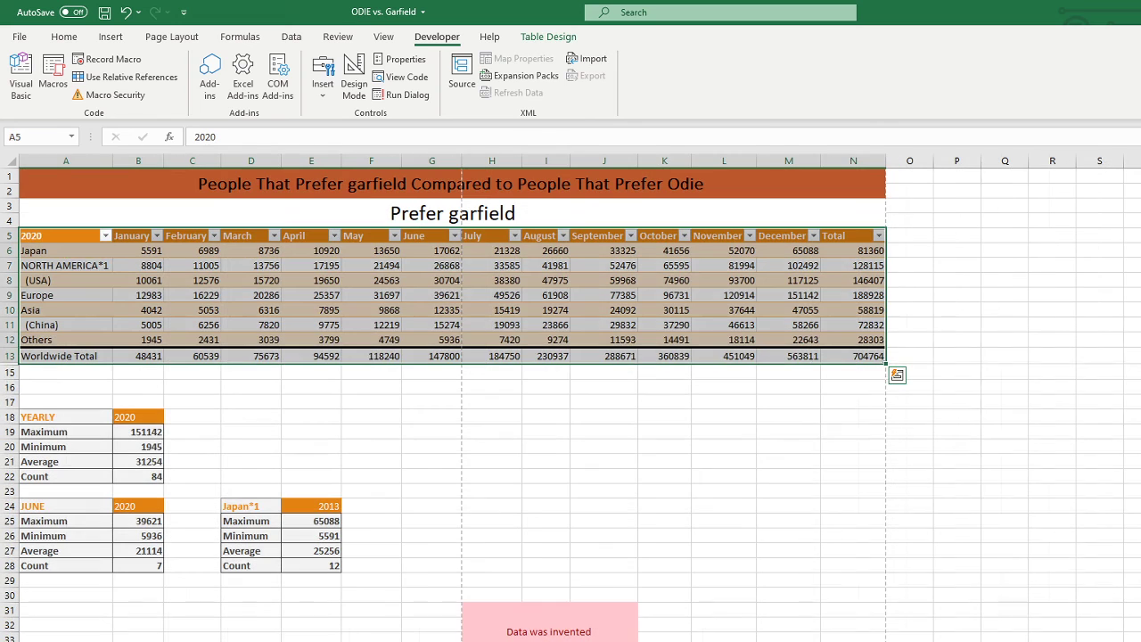
pyautogui.rightClick(122, 282)
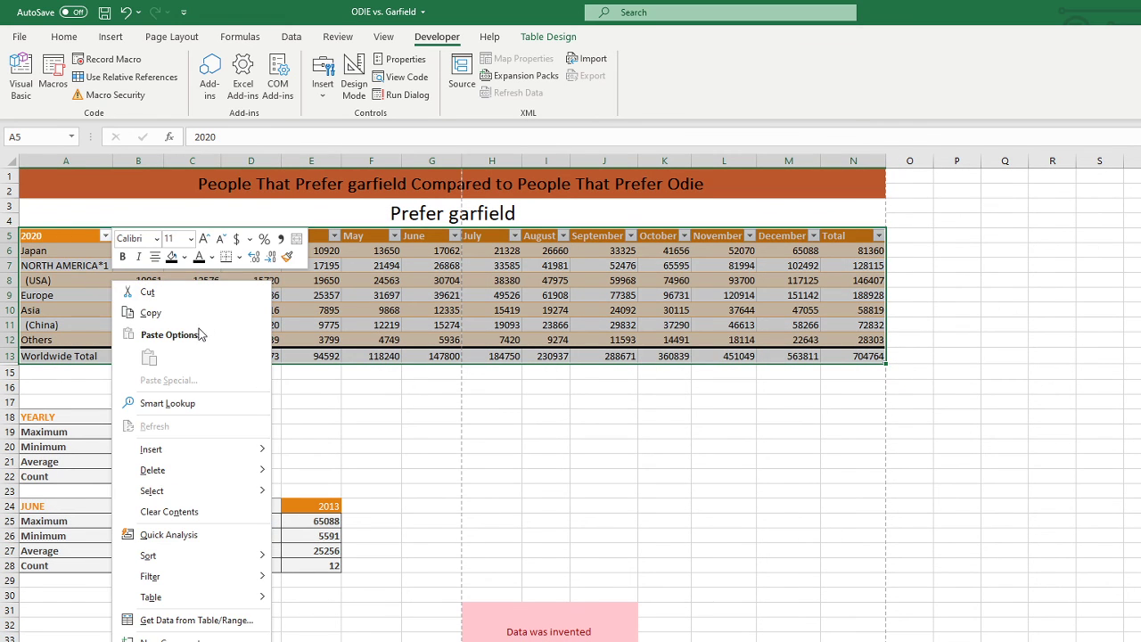
pyautogui.press('Escape')
pyautogui.hotkey('ctrl', 'y')
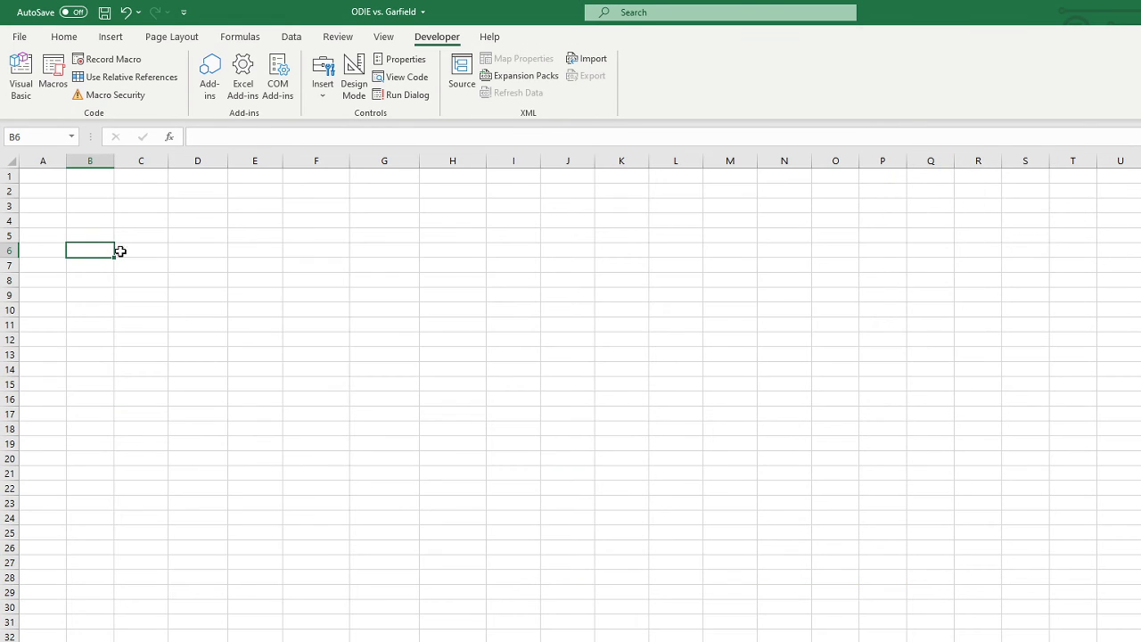
pyautogui.rightClick(71, 195)
pyautogui.click(145, 265)
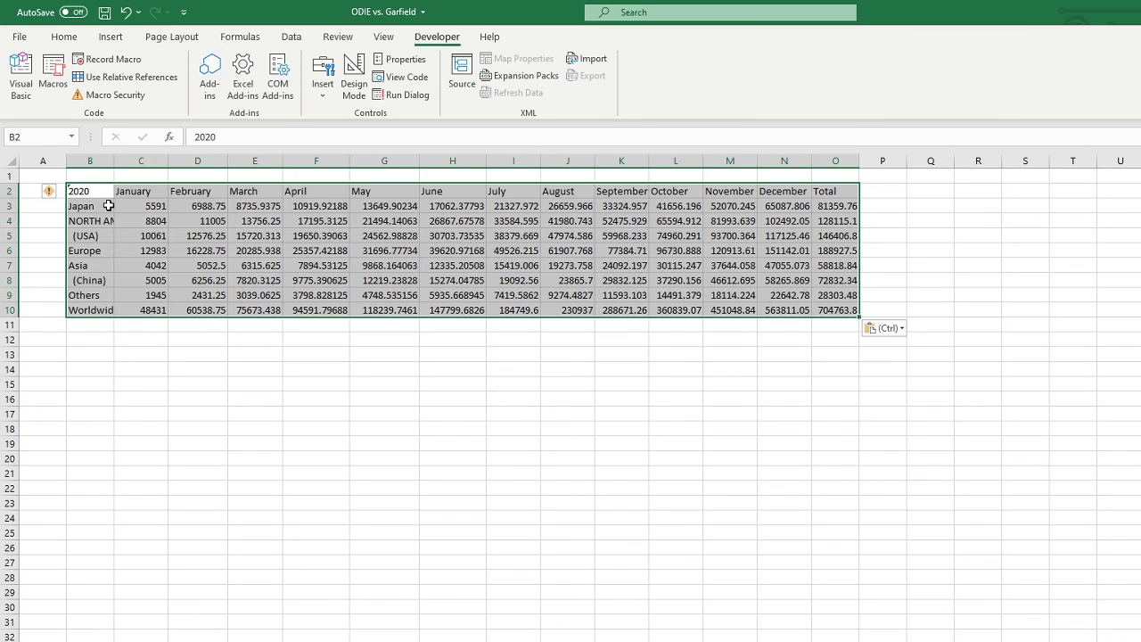
# - Run Macro1 on the values pasted at B2
pyautogui.rightClick(108, 206)
pyautogui.press('Escape')
pyautogui.click(53, 75)
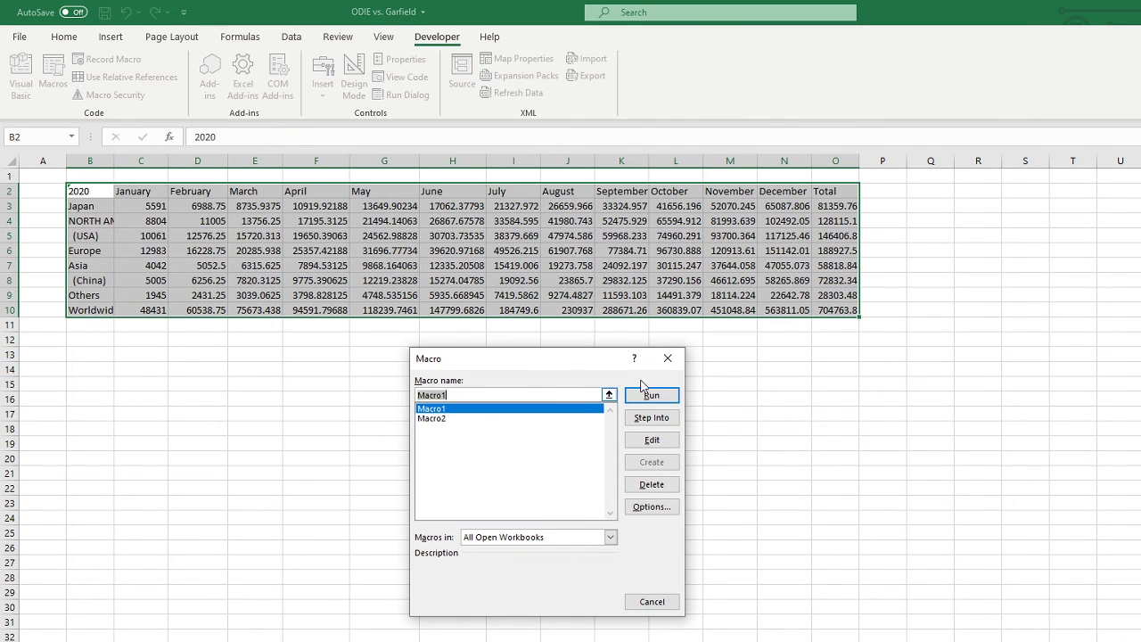
pyautogui.click(649, 394)
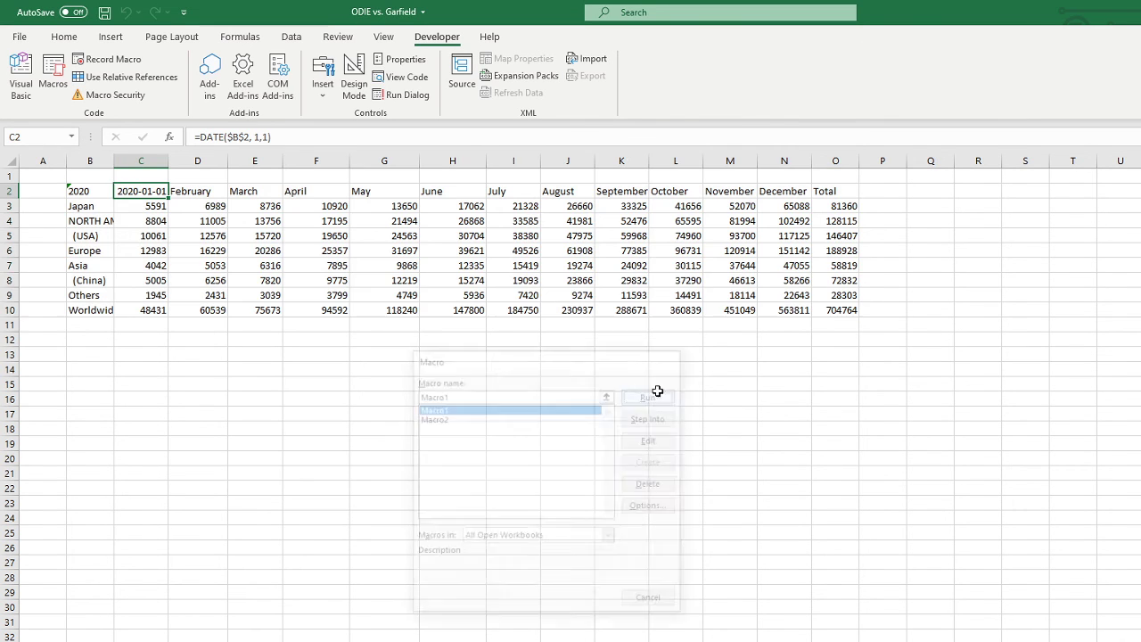
# - Run Macro2 on the table starting at B2
pyautogui.click(53, 75)
pyautogui.click(548, 417)
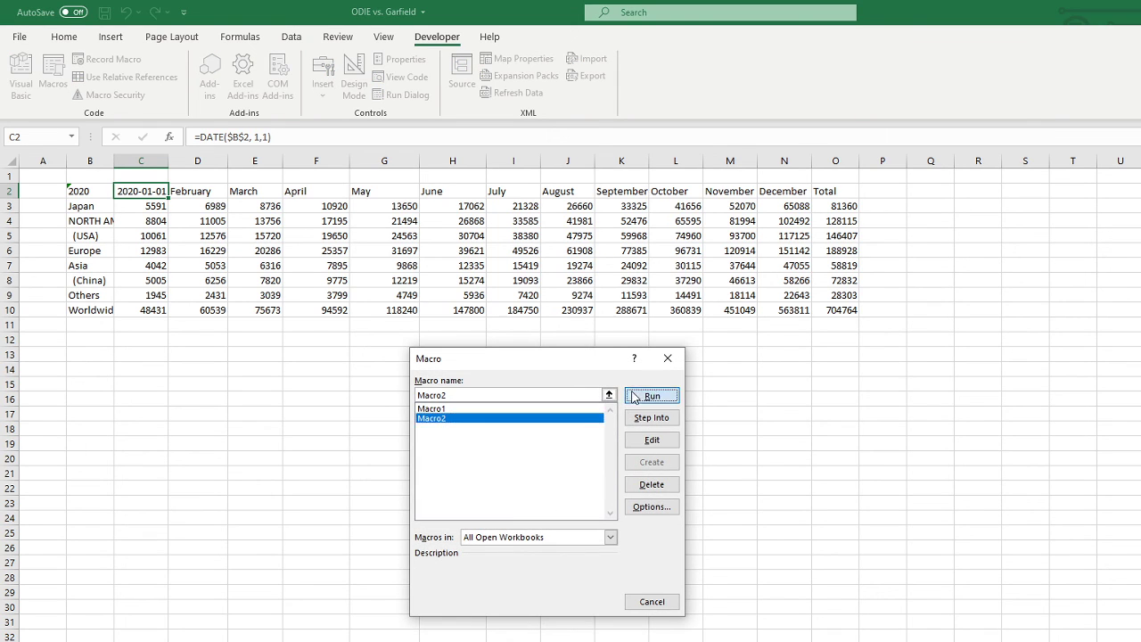
pyautogui.click(633, 396)
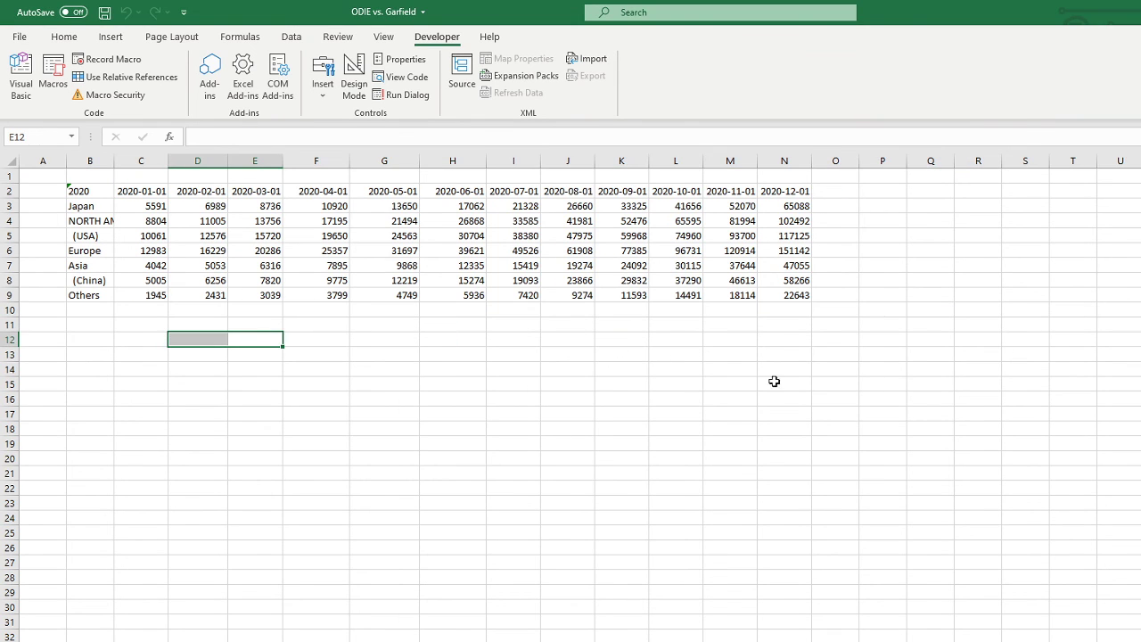